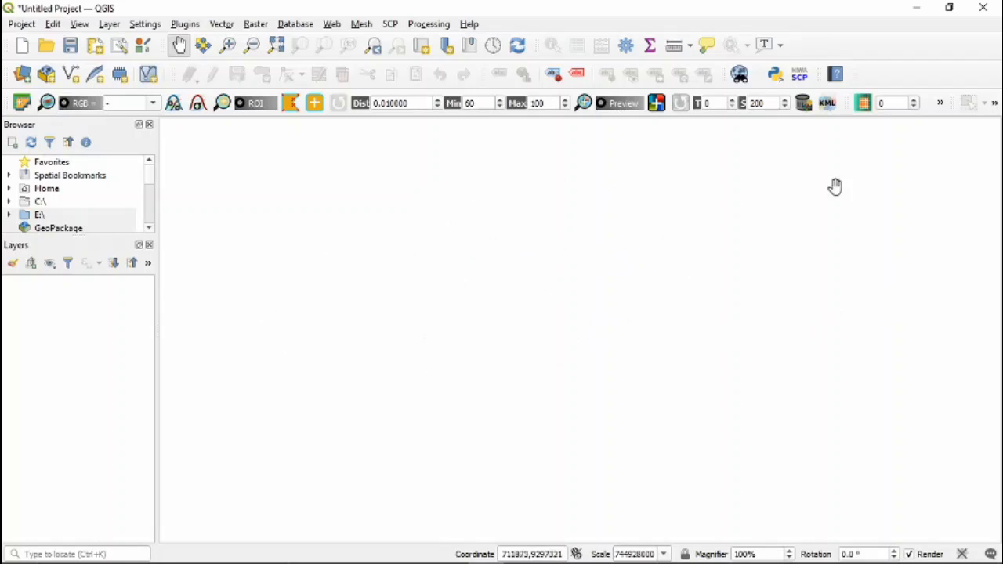
# - Load geology.shp, lu.shp and watertable.shp from the WEEK 7 folder in File Explorer into the QGIS project
pyautogui.hotkey('alt', 'Tab')
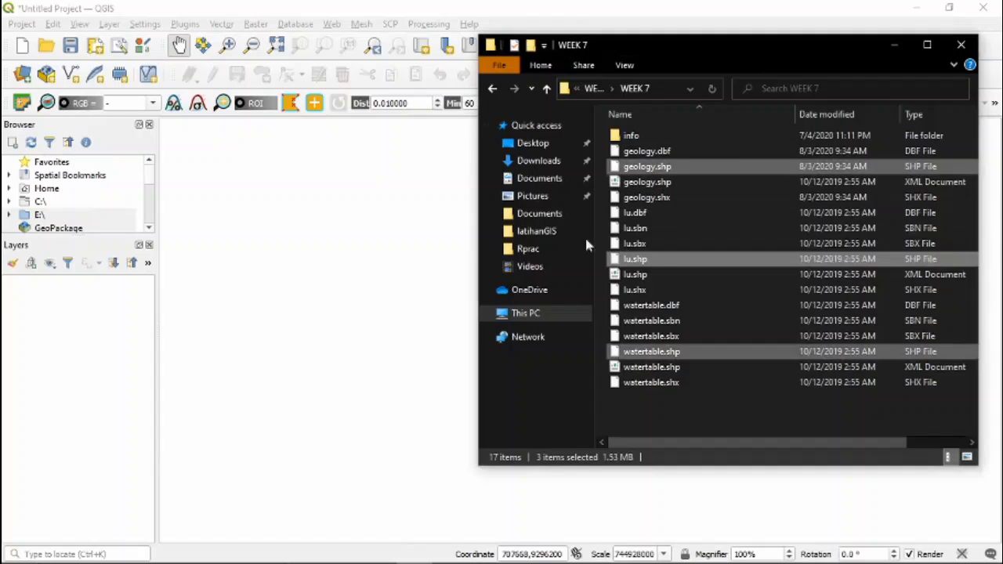
pyautogui.click(717, 213)
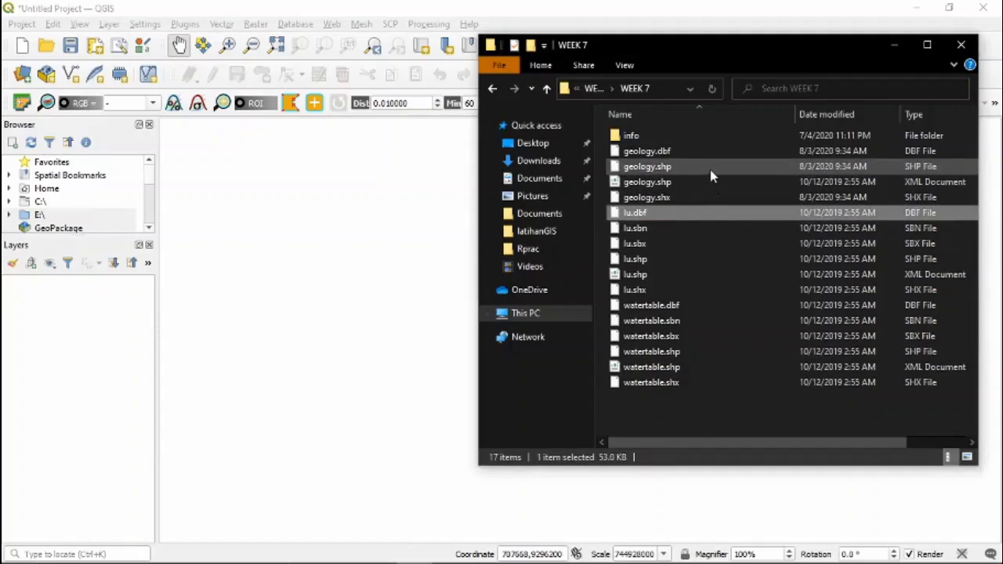
pyautogui.click(710, 170)
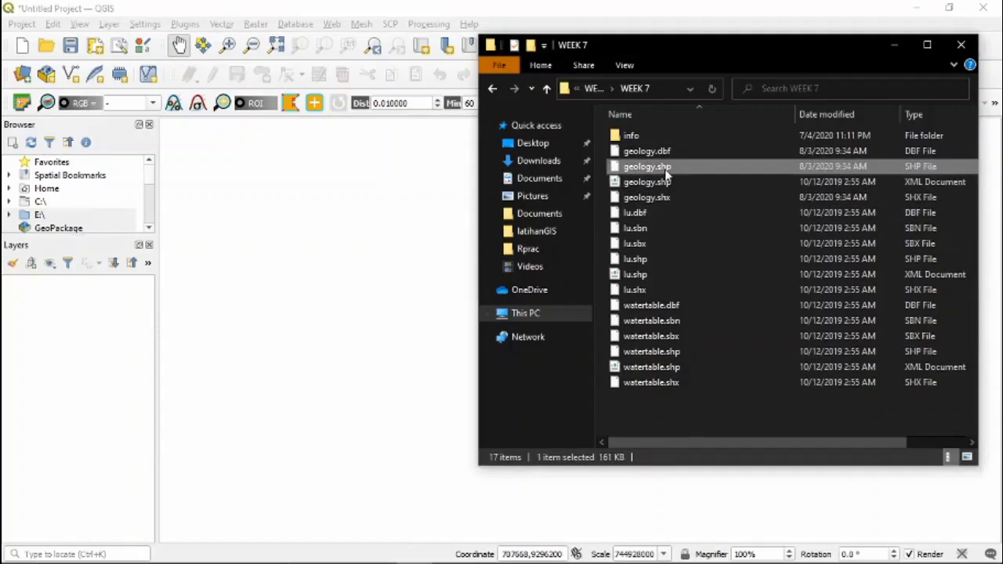
pyautogui.keyDown('ctrl'); pyautogui.click(671, 260); pyautogui.keyUp('ctrl')
pyautogui.keyDown('ctrl'); pyautogui.click(683, 352); pyautogui.keyUp('ctrl')
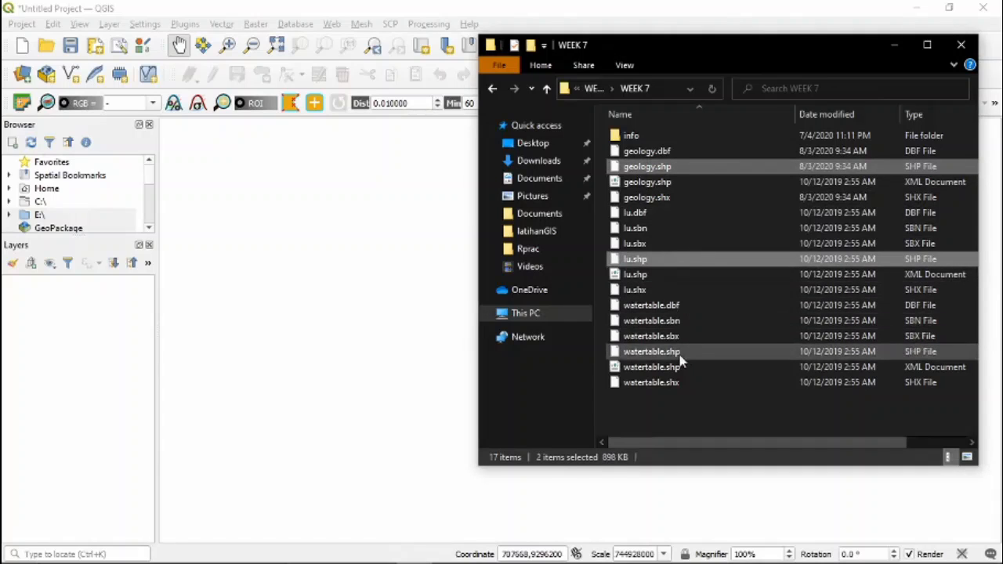
pyautogui.moveTo(656, 264); pyautogui.dragTo(89, 349)
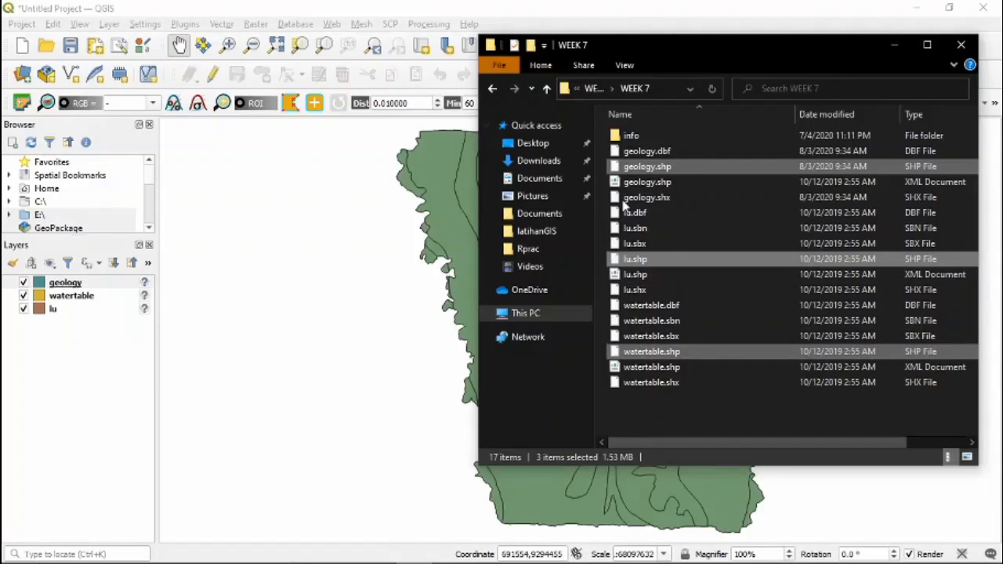
pyautogui.click(900, 48)
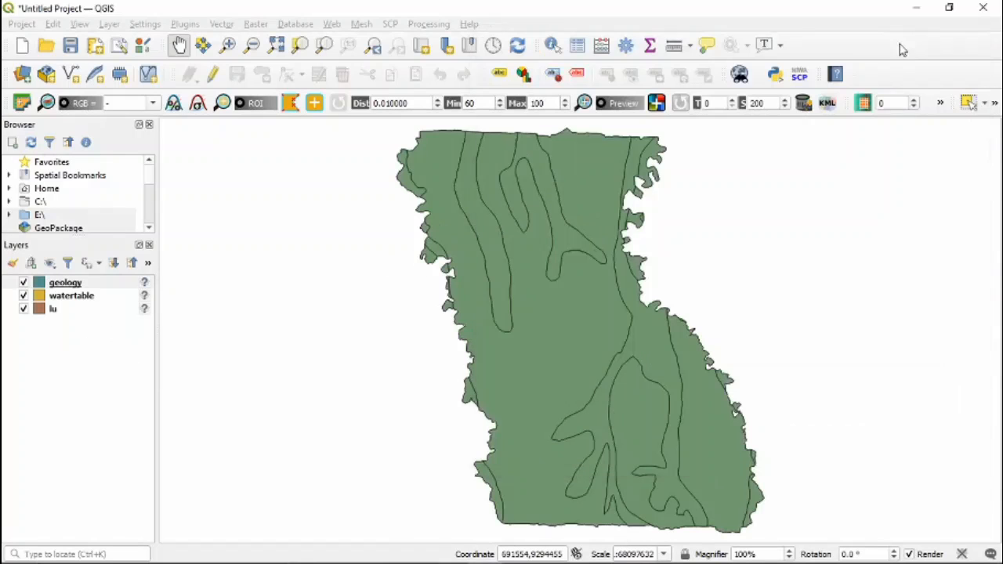
# - Inspect the three loaded layers by temporarily hiding the geology and watertable layers and showing them again
pyautogui.click(65, 298)
pyautogui.click(63, 314)
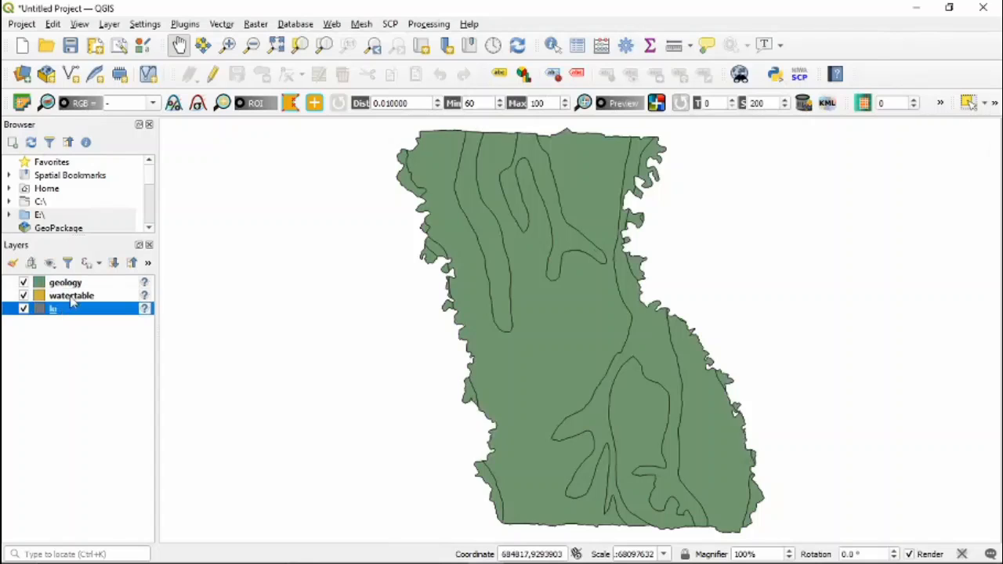
pyautogui.click(72, 297)
pyautogui.click(75, 284)
pyautogui.click(24, 282)
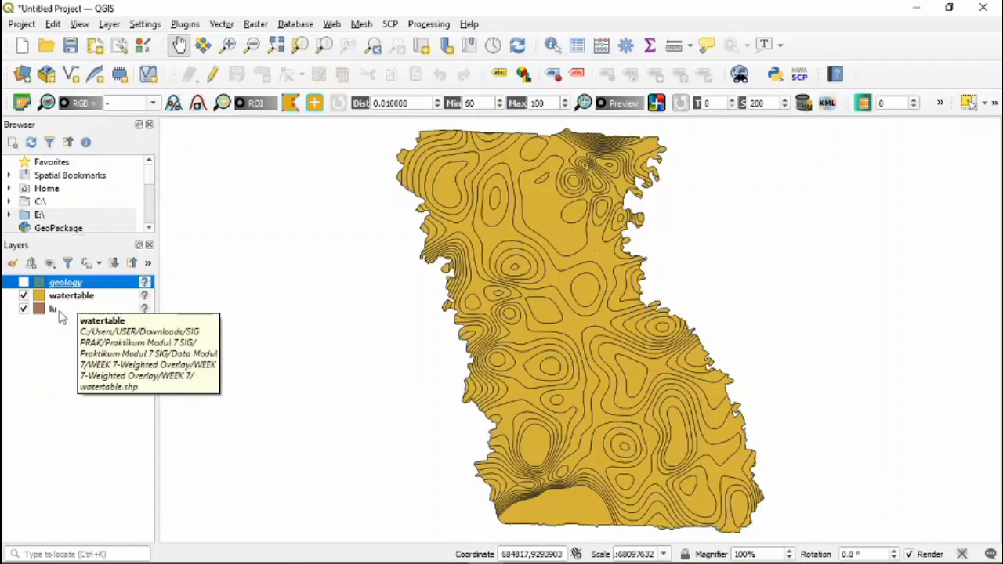
pyautogui.click(24, 296)
pyautogui.click(24, 296)
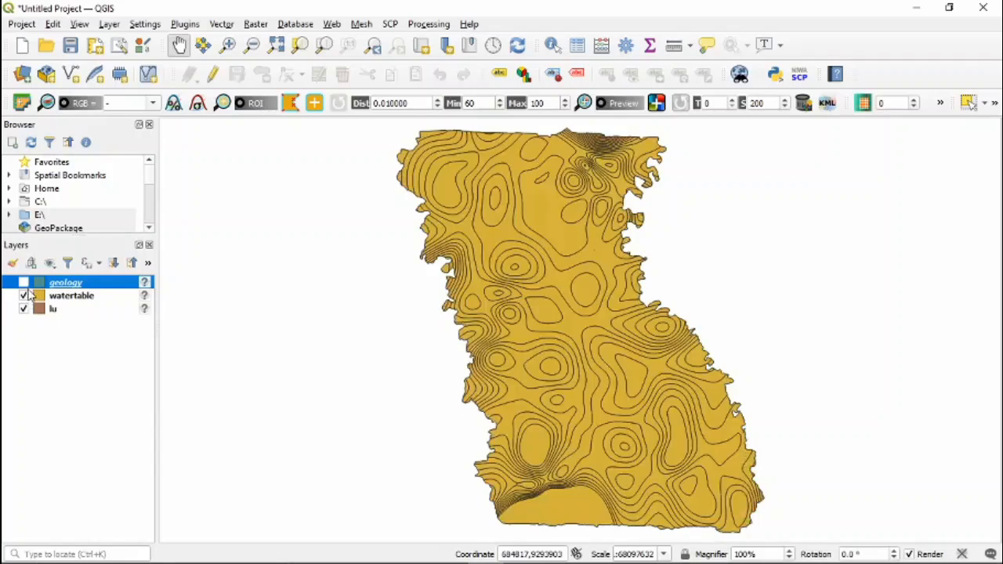
pyautogui.click(23, 282)
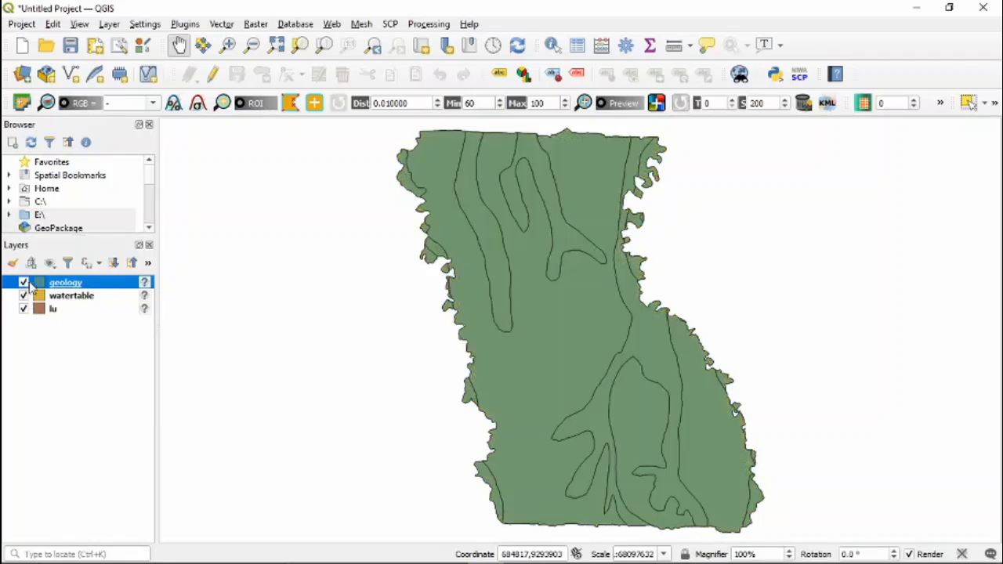
# - Assign the WGS 84 (EPSG:4326) coordinate reference system to the geology, watertable and lu layers
pyautogui.click(144, 284)
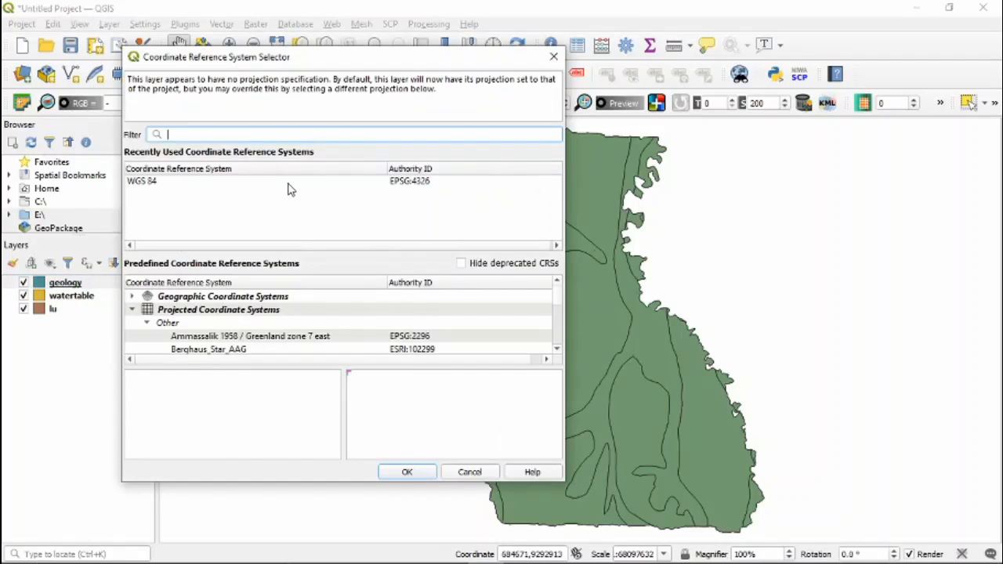
pyautogui.click(287, 188)
pyautogui.click(411, 473)
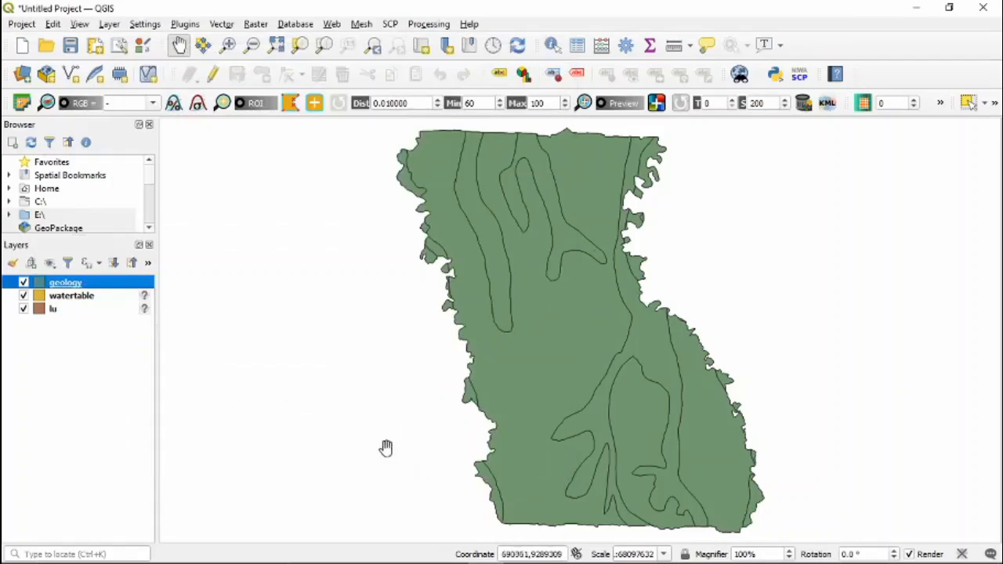
pyautogui.click(146, 298)
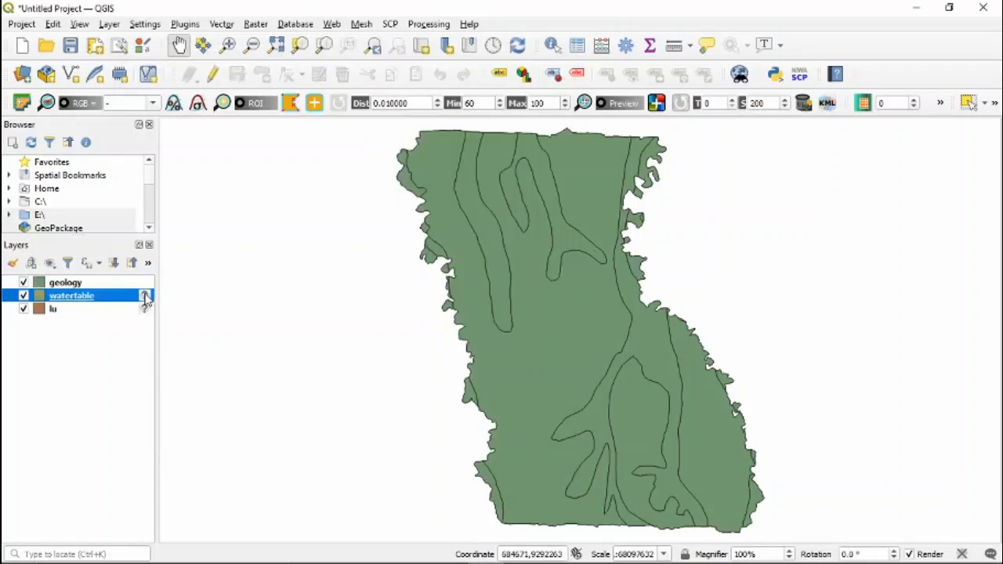
pyautogui.click(214, 183)
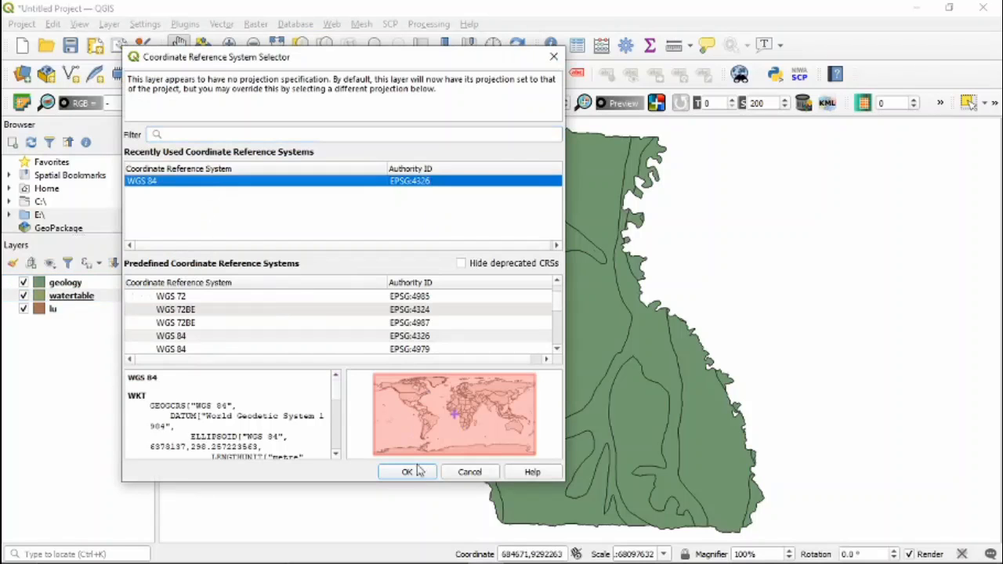
pyautogui.click(415, 473)
pyautogui.click(145, 310)
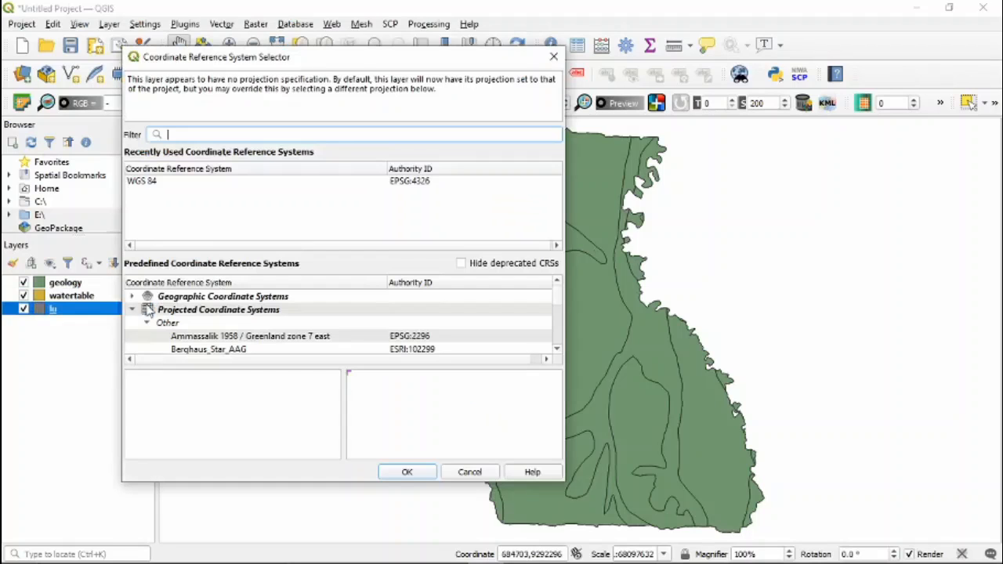
pyautogui.click(188, 185)
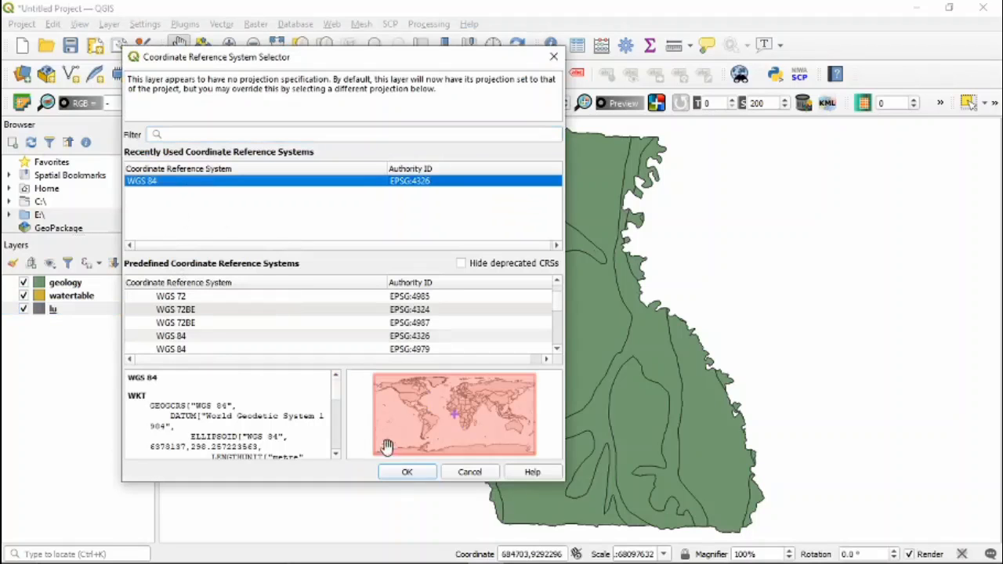
pyautogui.click(406, 473)
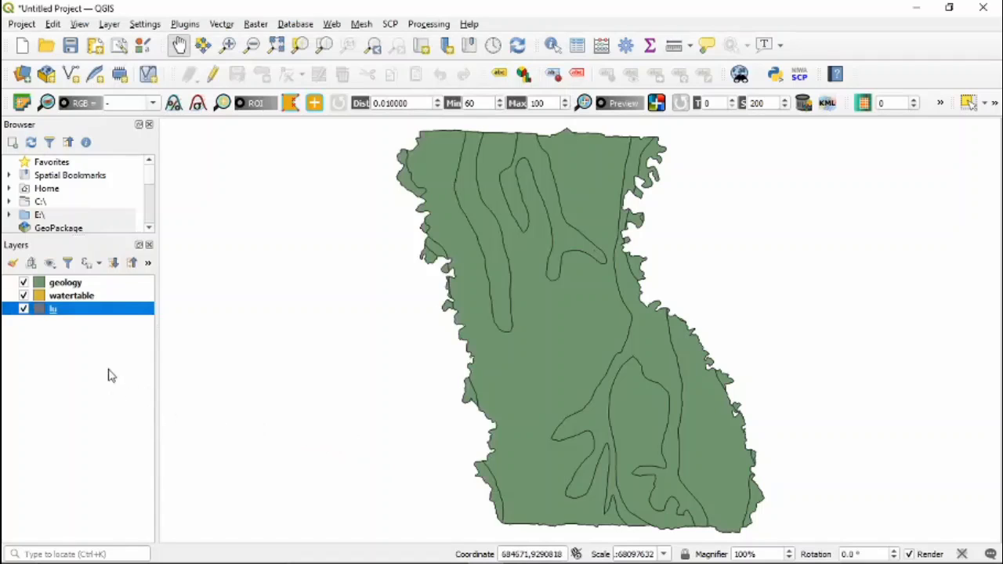
pyautogui.click(122, 300)
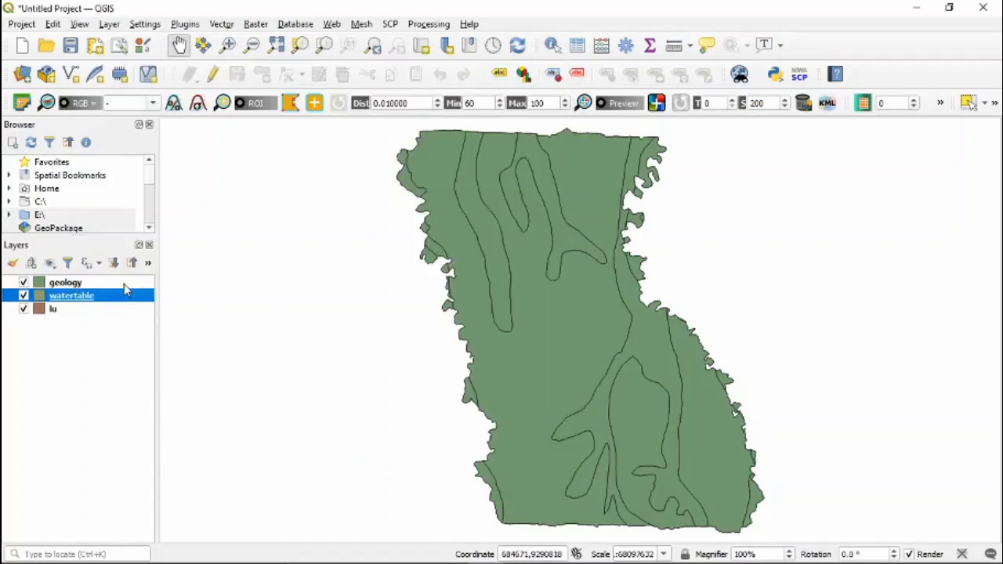
pyautogui.click(124, 283)
pyautogui.moveTo(517, 379); pyautogui.dragTo(454, 380)
pyautogui.scroll(-1, 459, 371)
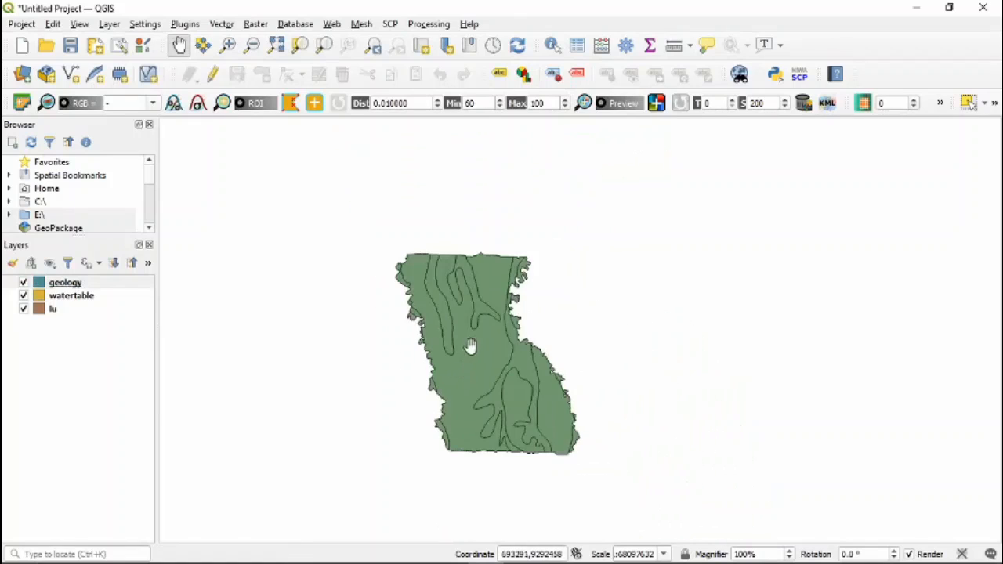
pyautogui.scroll(1, 457, 345)
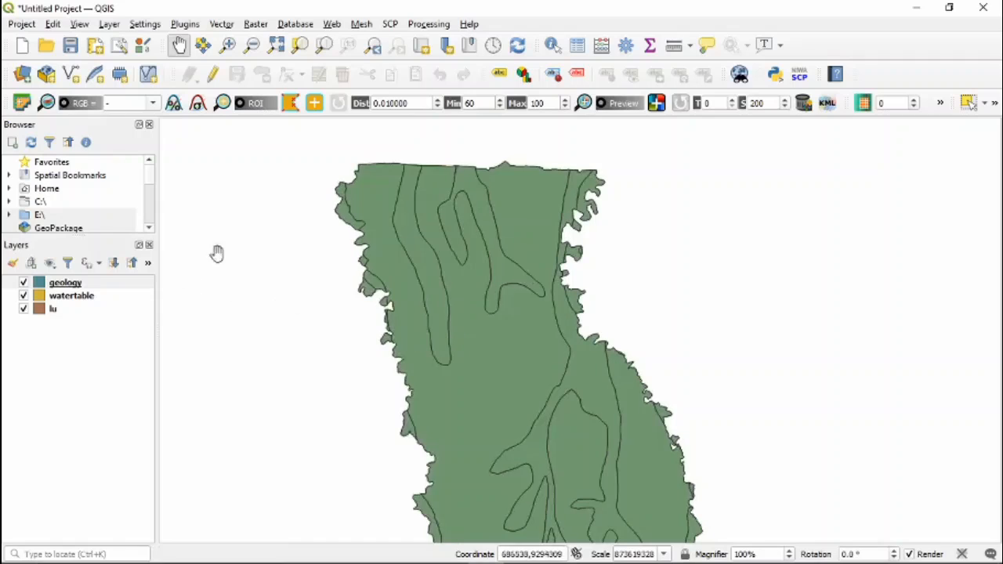
# - Open the SAGA Rasterize tool from the processing tools
pyautogui.click(430, 25)
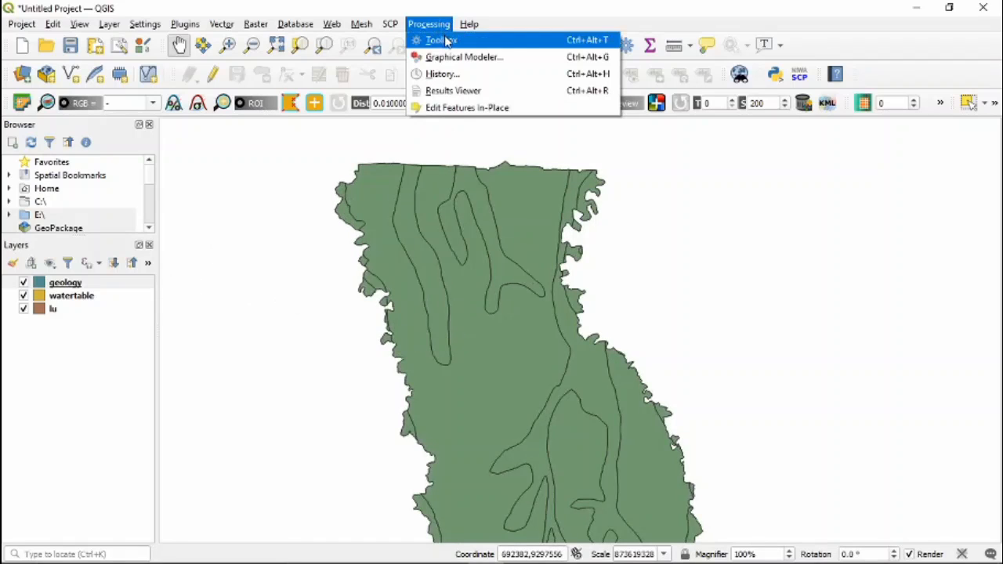
pyautogui.click(445, 41)
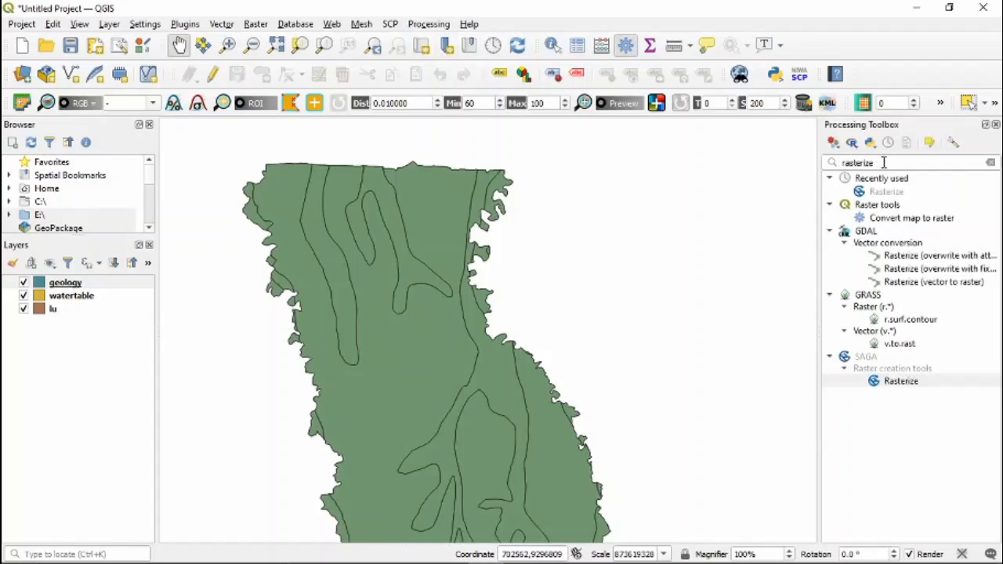
pyautogui.moveTo(884, 162); pyautogui.dragTo(836, 163)
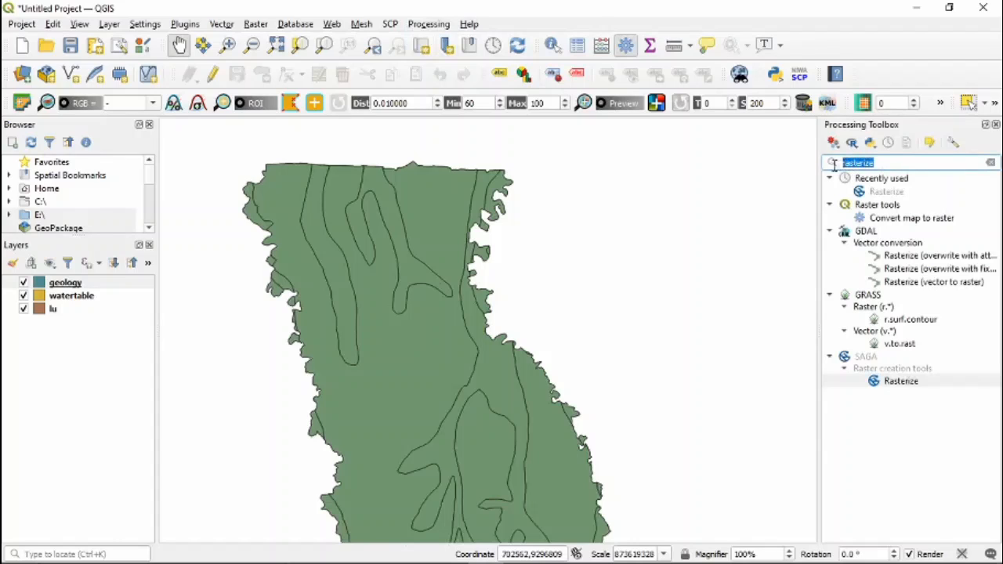
pyautogui.click(903, 162)
pyautogui.doubleClick(901, 381)
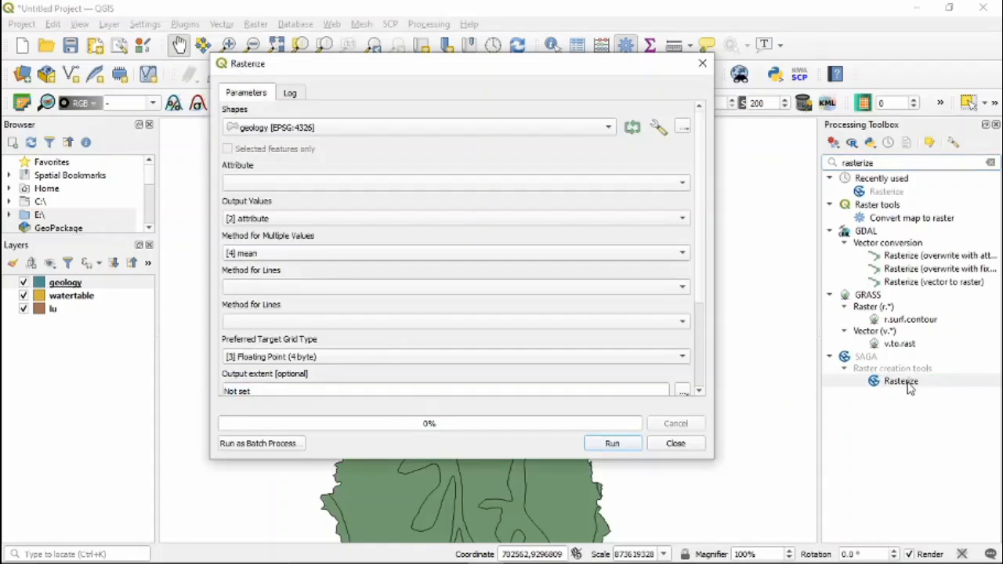
pyautogui.moveTo(523, 75); pyautogui.dragTo(587, 99)
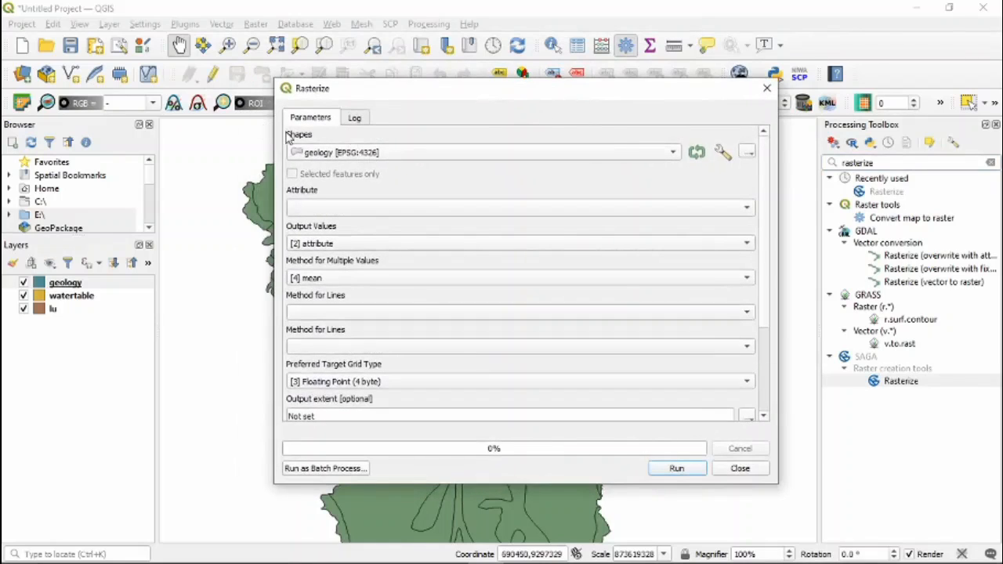
# - Choose the geology layer as the shapes to rasterize and Risk_Litho as the attribute
pyautogui.click(388, 154)
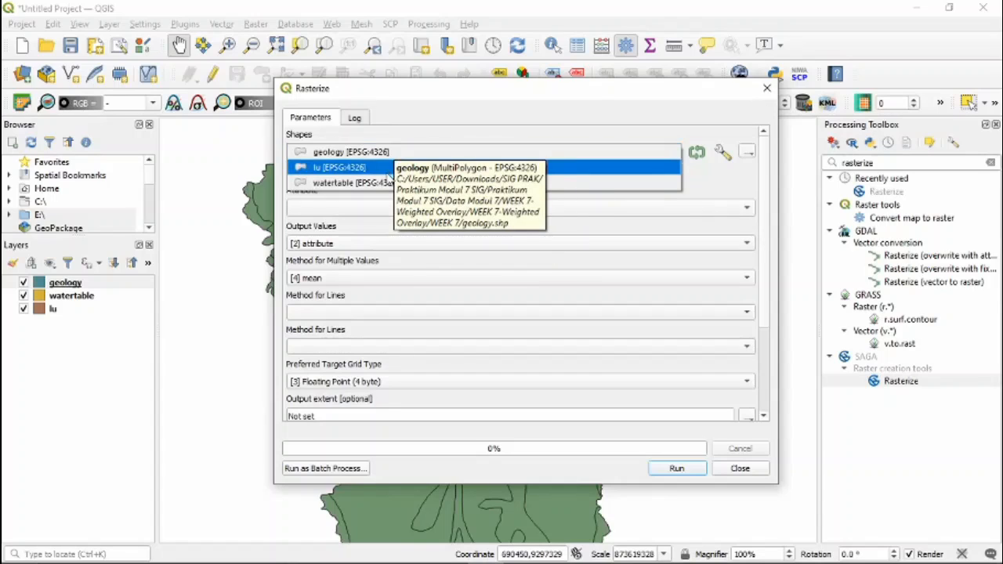
pyautogui.click(370, 154)
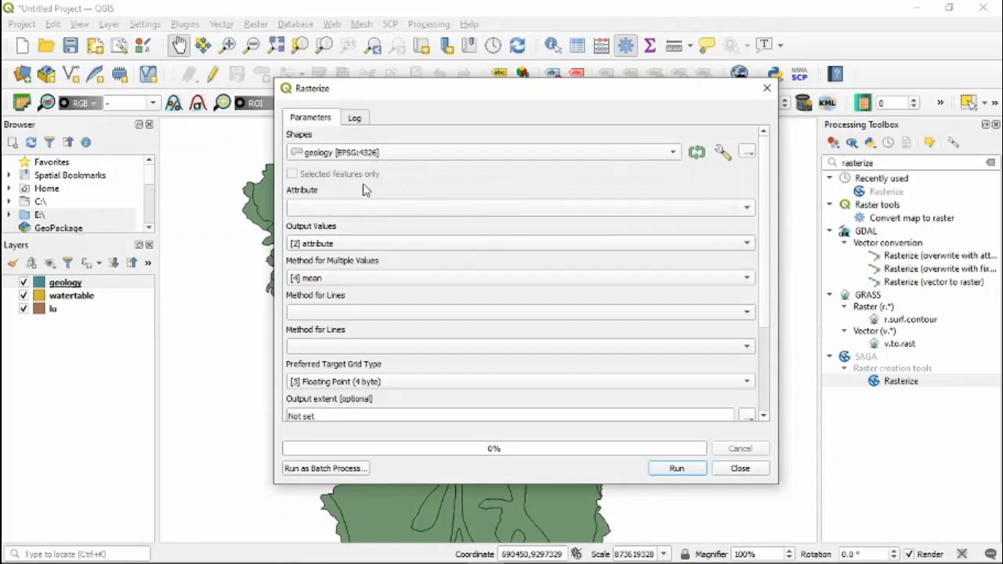
pyautogui.click(357, 207)
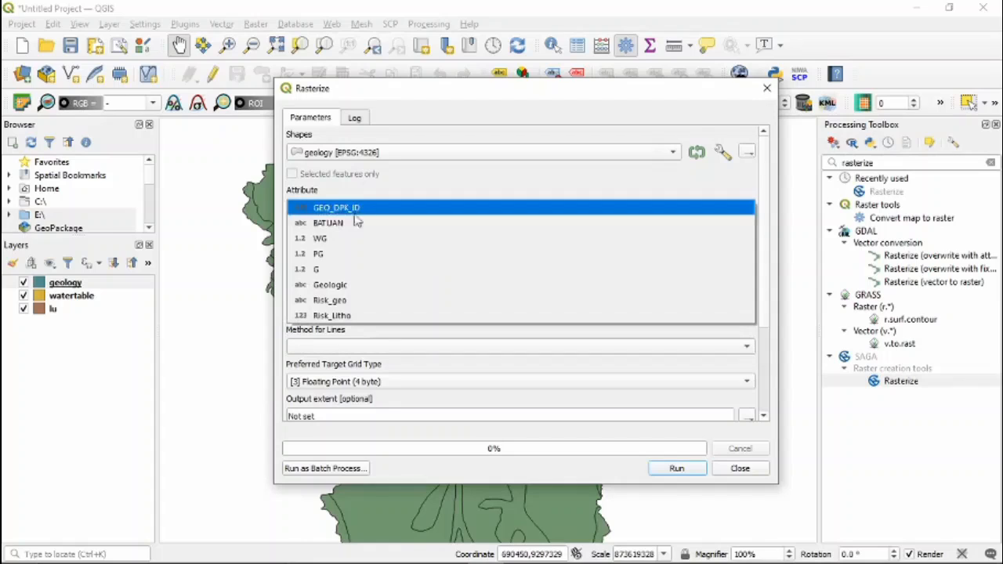
pyautogui.click(357, 316)
# - Set the first Method for Lines option to thin and the second one to cell
pyautogui.moveTo(768, 250); pyautogui.dragTo(766, 316)
pyautogui.click(417, 205)
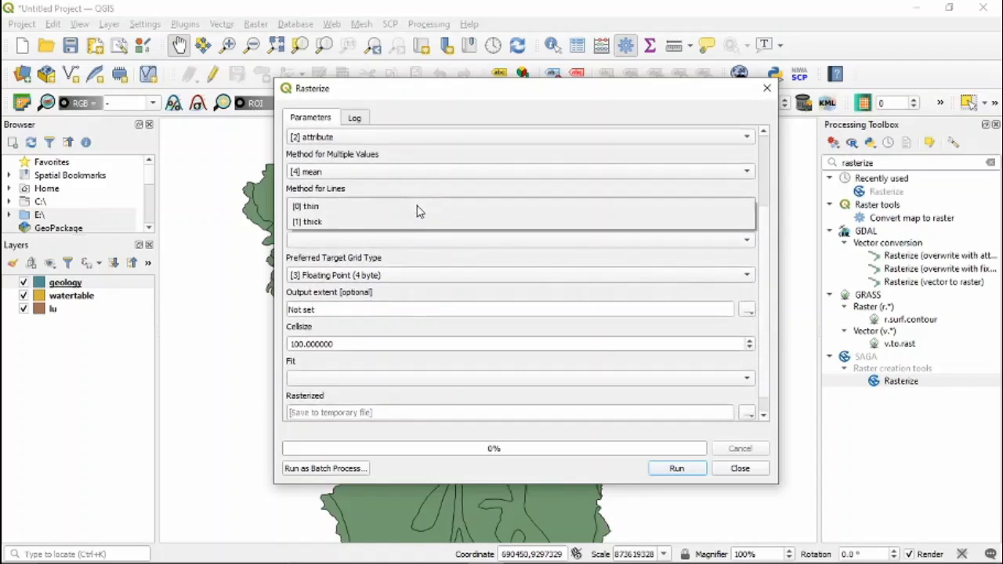
pyautogui.click(419, 208)
pyautogui.click(403, 239)
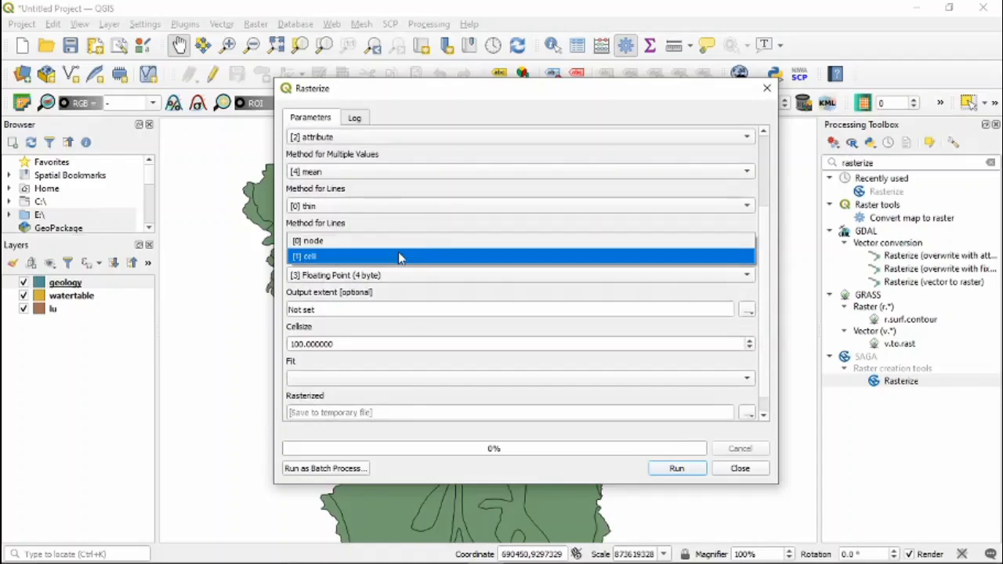
pyautogui.click(400, 259)
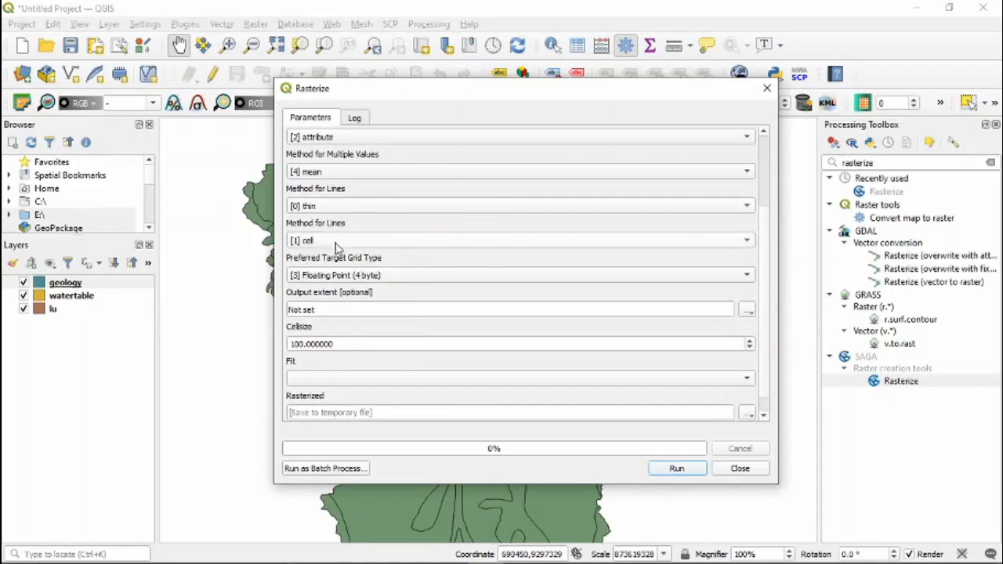
# - Calculate the rasterization's output extent from the geology layer
pyautogui.scroll(-1, 765, 255)
pyautogui.scroll(-1, 766, 258)
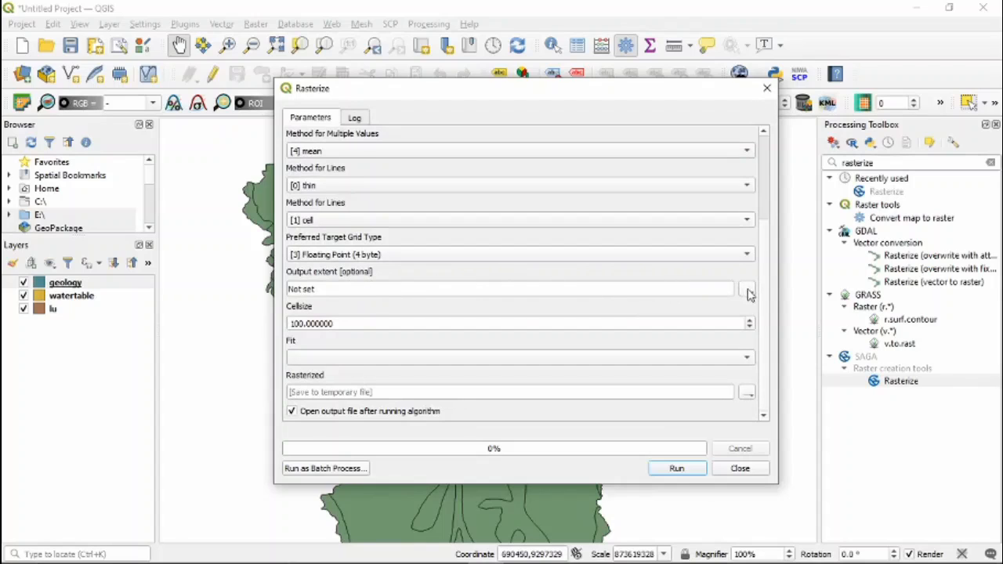
pyautogui.click(747, 290)
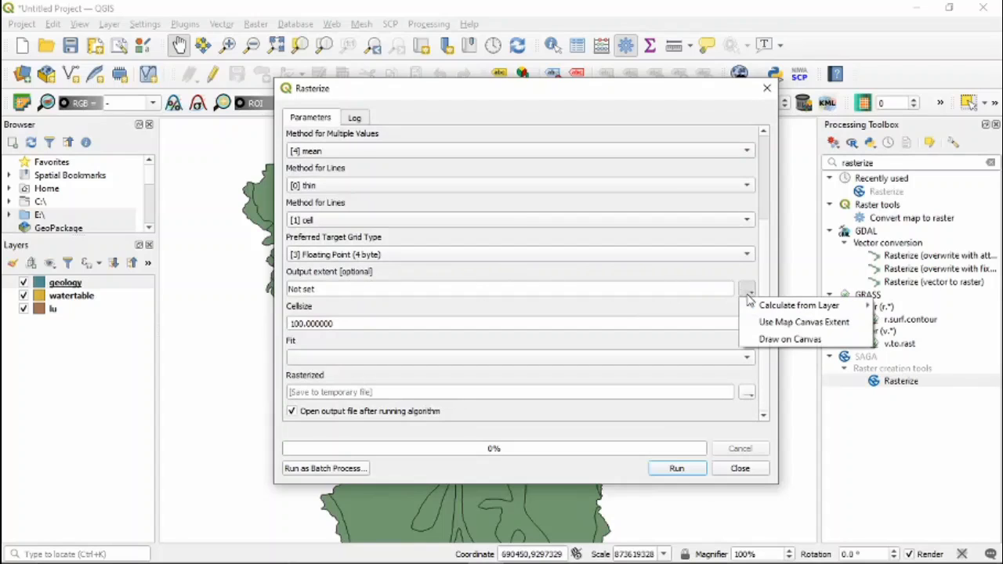
pyautogui.moveTo(766, 311)
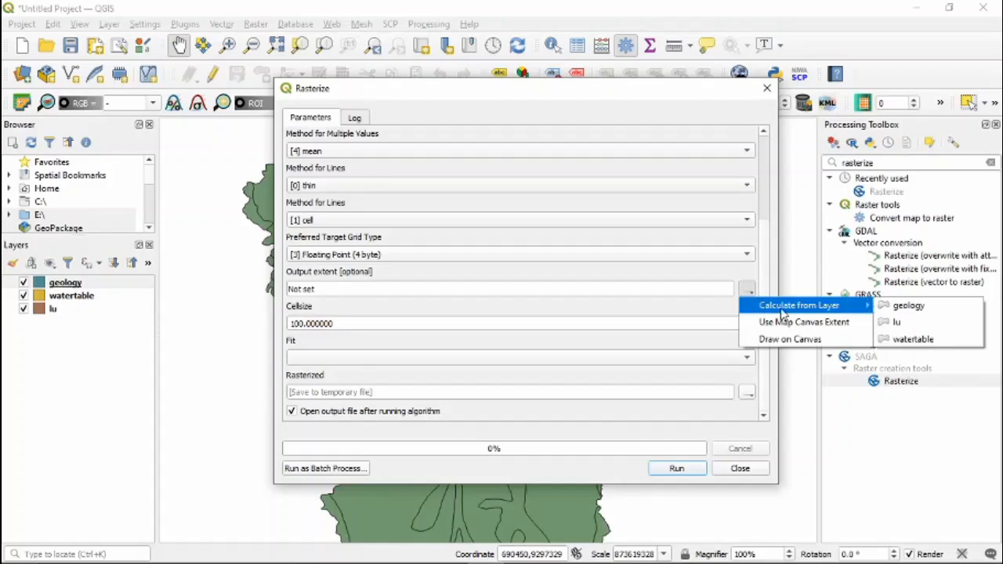
pyautogui.click(925, 309)
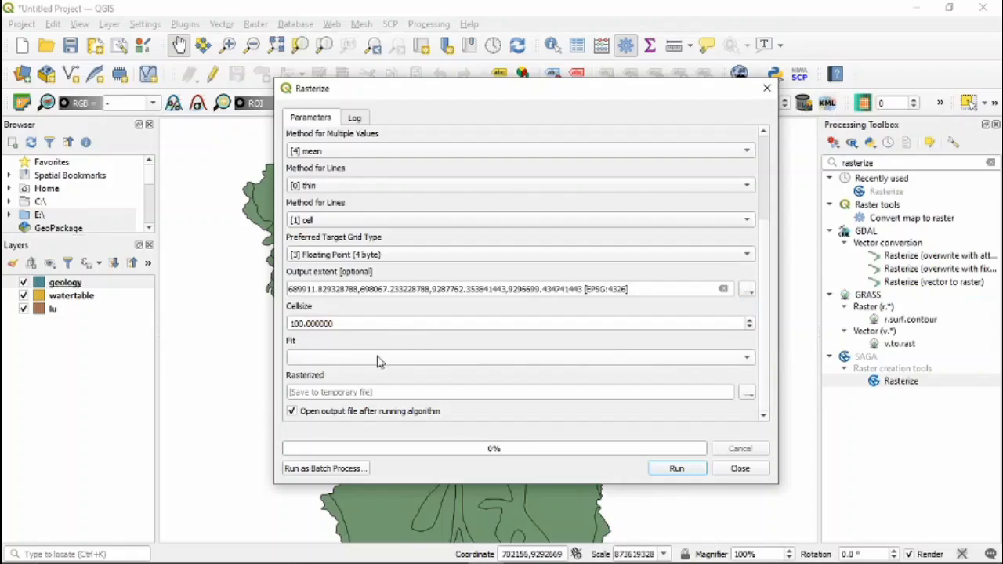
# - Set the fit to nodes, run the geology rasterization and close the tool
pyautogui.click(317, 357)
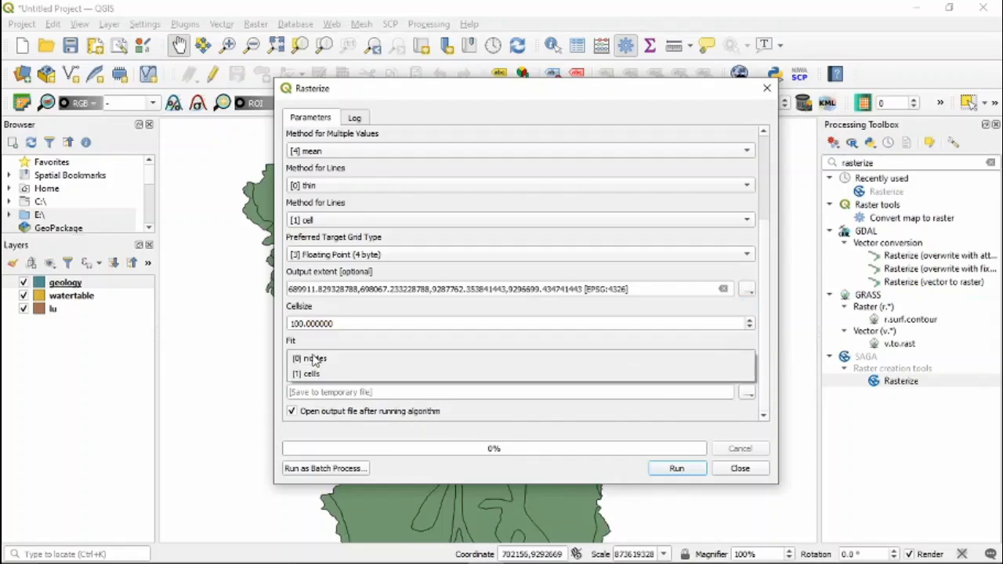
pyautogui.click(349, 364)
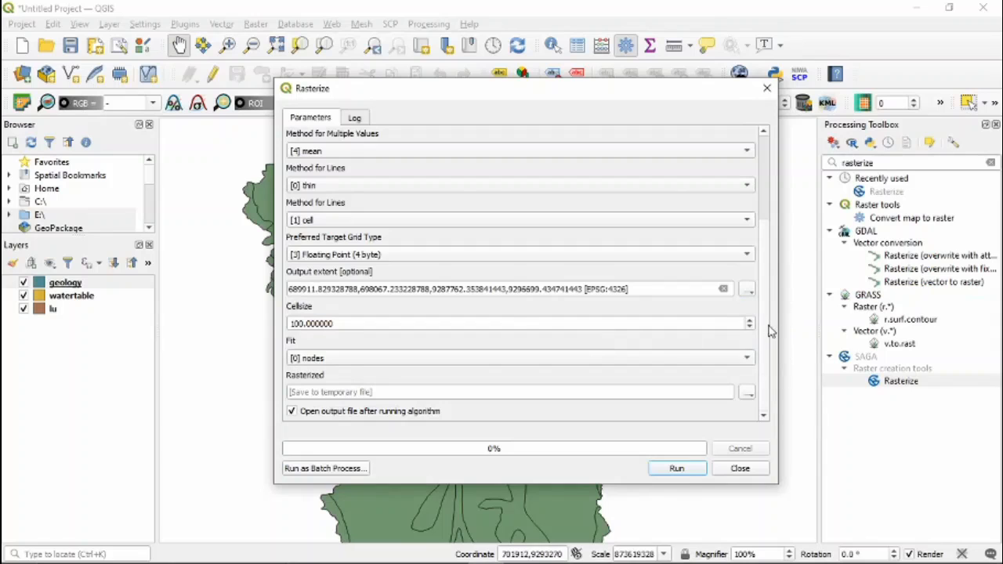
pyautogui.moveTo(768, 333)
pyautogui.mouseDown()
pyautogui.moveTo(780, 239)
pyautogui.moveTo(776, 345)
pyautogui.mouseUp()
pyautogui.click(678, 469)
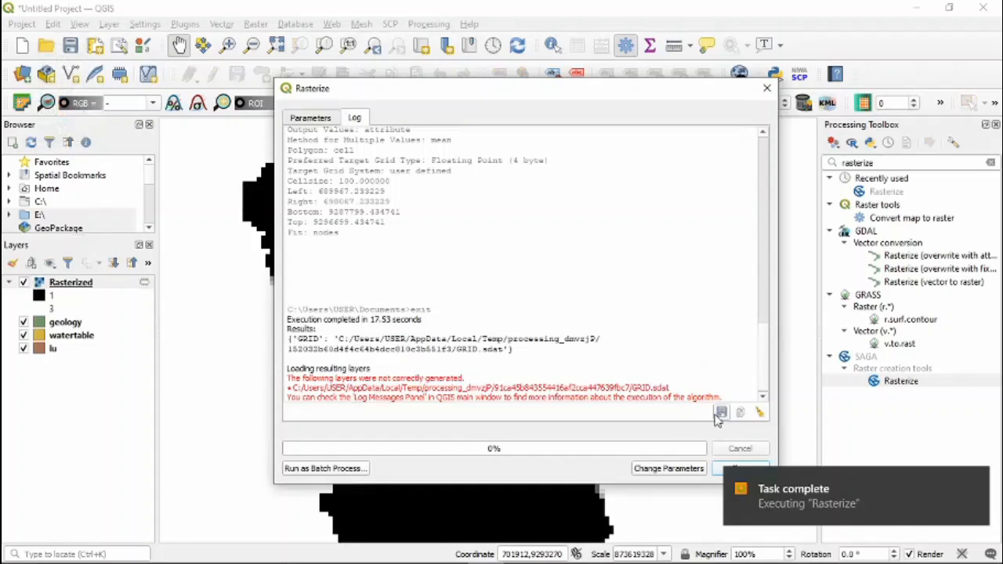
pyautogui.click(739, 468)
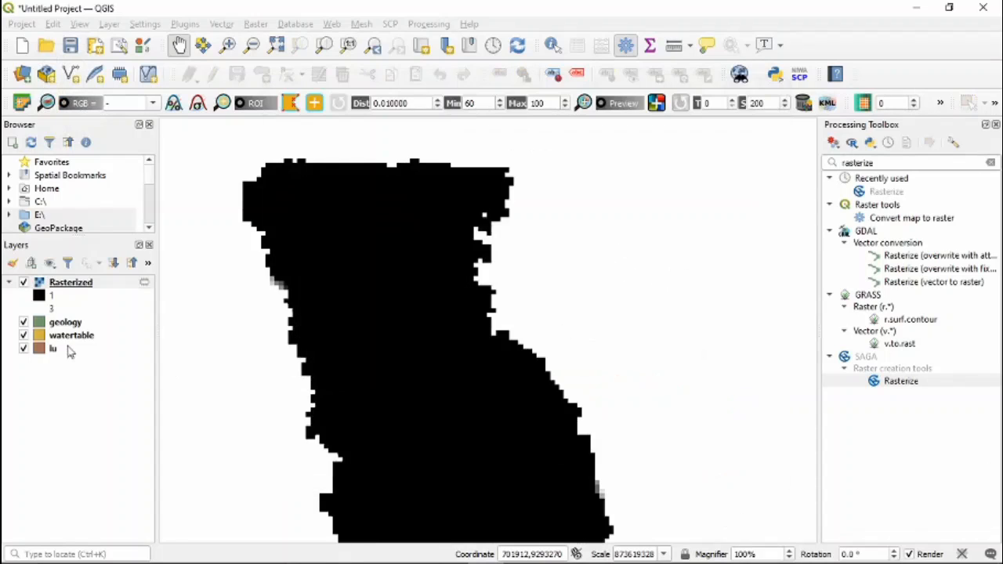
# - Rename the rasterized geology layer as "geologi raster"
pyautogui.moveTo(381, 362); pyautogui.dragTo(442, 315)
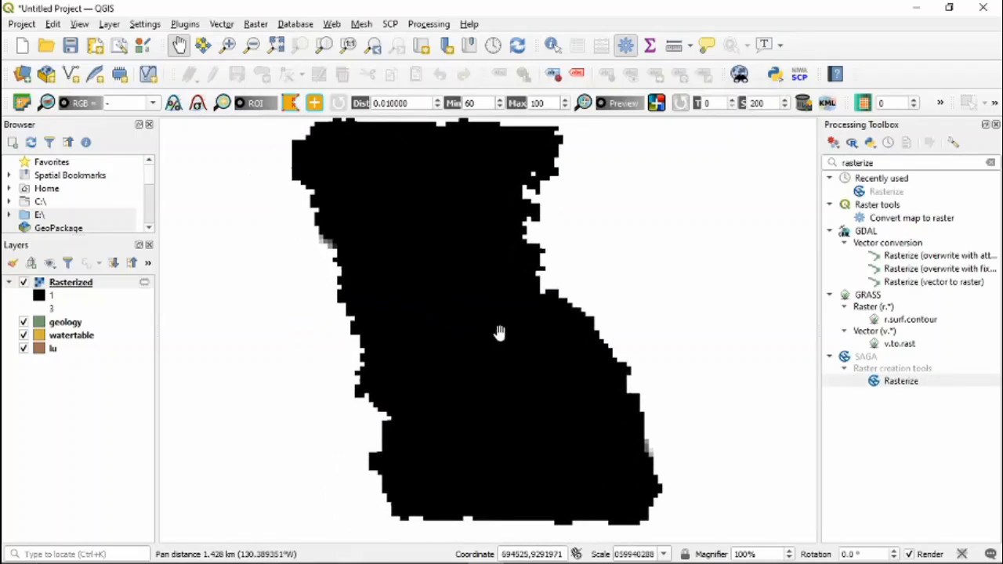
pyautogui.scroll(-1, 476, 319)
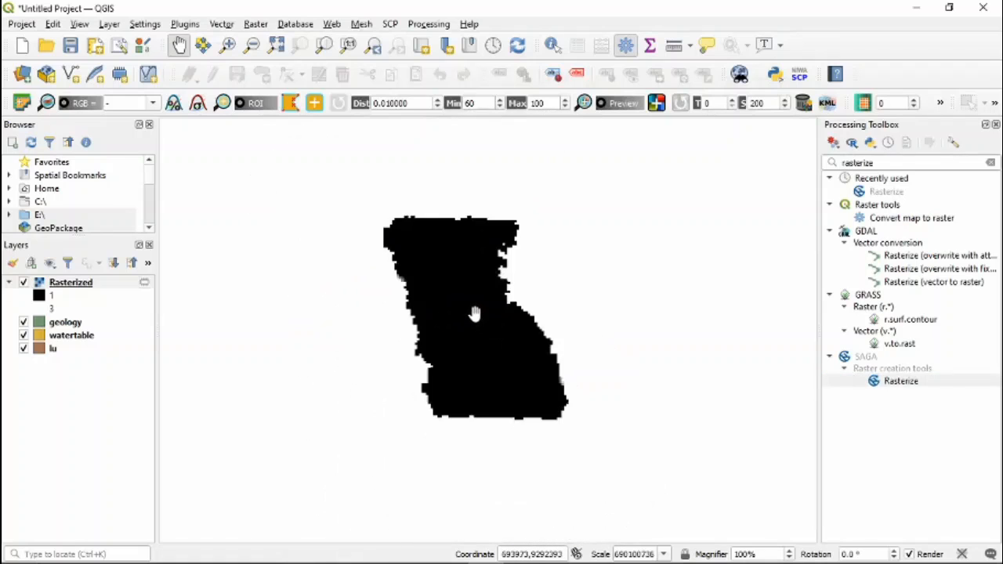
pyautogui.scroll(1, 470, 316)
pyautogui.moveTo(464, 306); pyautogui.dragTo(476, 319)
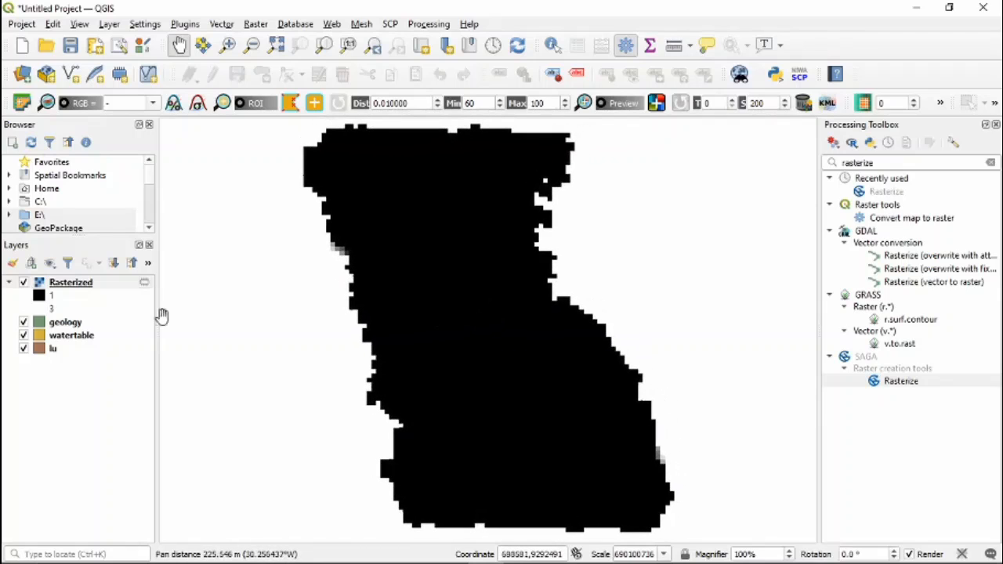
pyautogui.click(86, 286)
pyautogui.rightClick(86, 287)
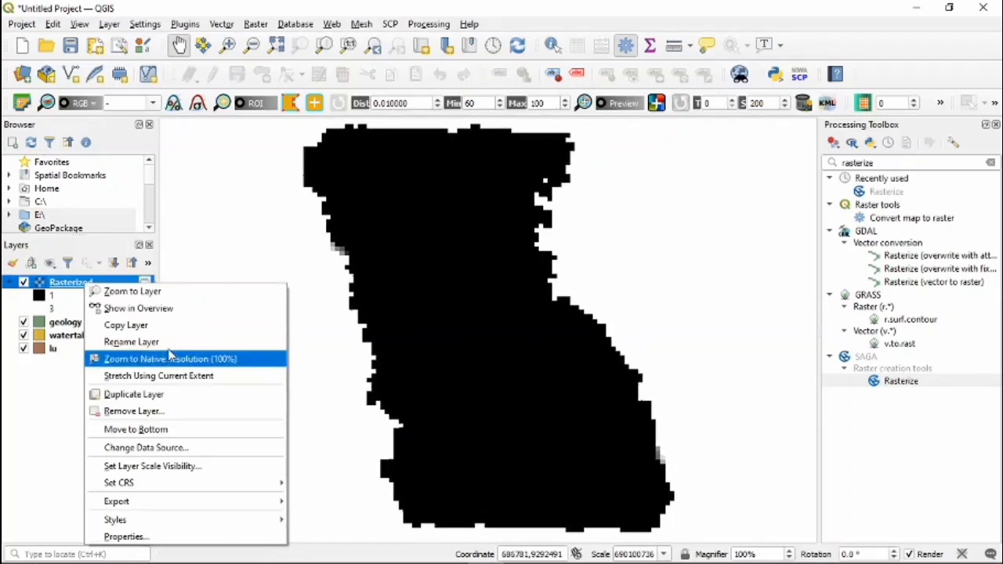
pyautogui.click(254, 331)
pyautogui.write('ge')
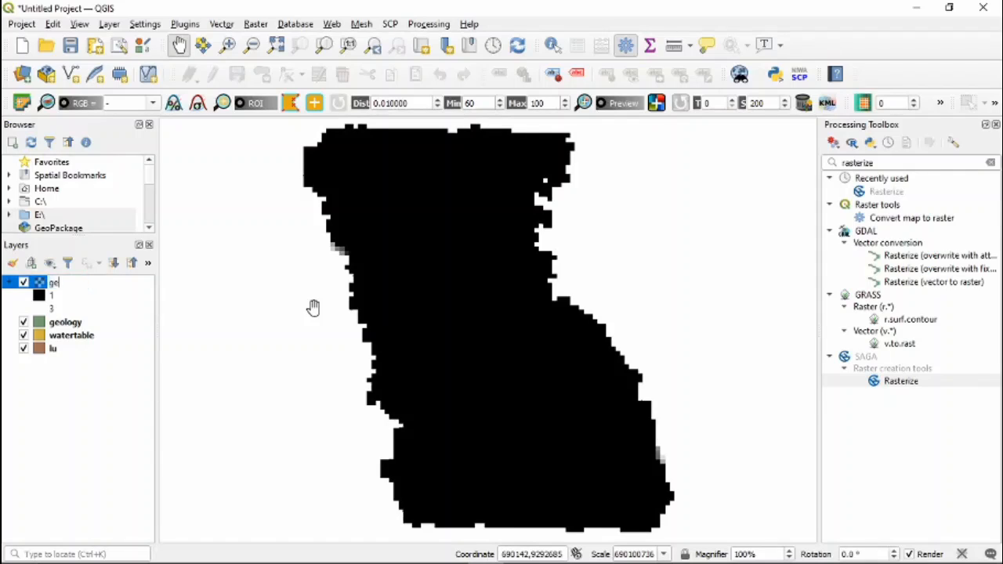
pyautogui.write('ologi raster')
pyautogui.moveTo(438, 262); pyautogui.dragTo(441, 290)
pyautogui.moveTo(446, 342); pyautogui.dragTo(417, 343)
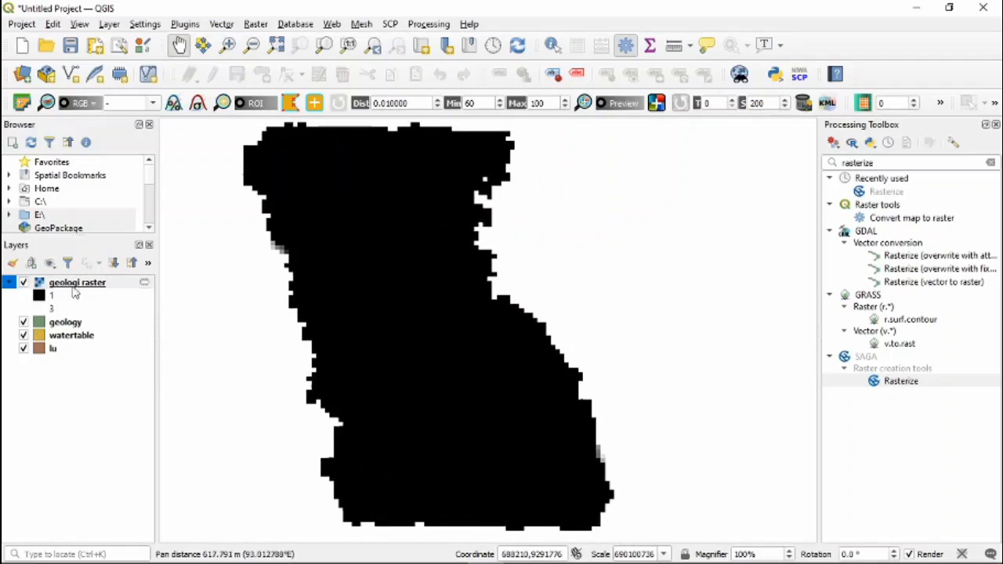
# - Hide the geology vector layer on the map
pyautogui.click(23, 322)
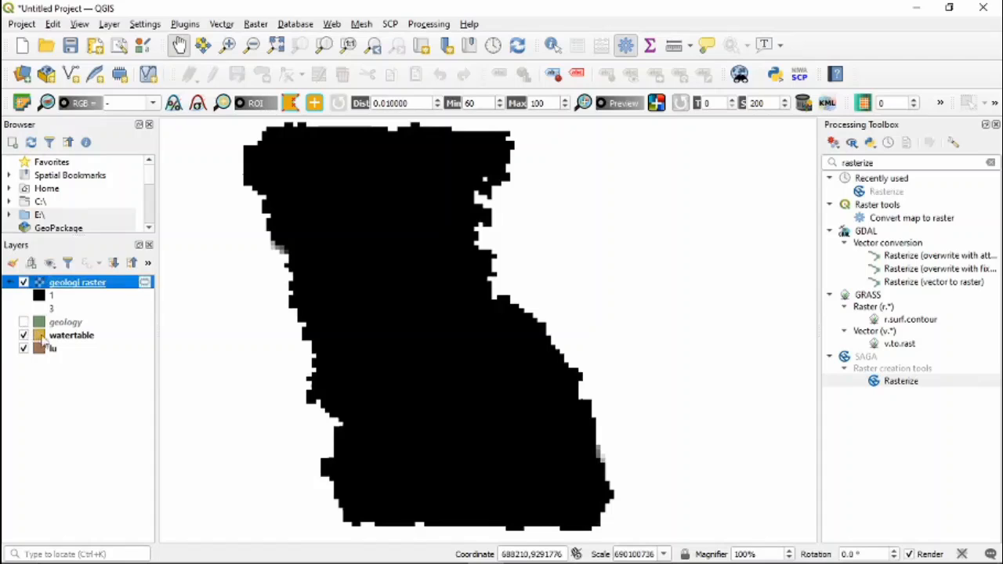
pyautogui.click(42, 337)
pyautogui.click(66, 351)
# - Select the watertable layer and open the SAGA Rasterize tool for it
pyautogui.click(85, 337)
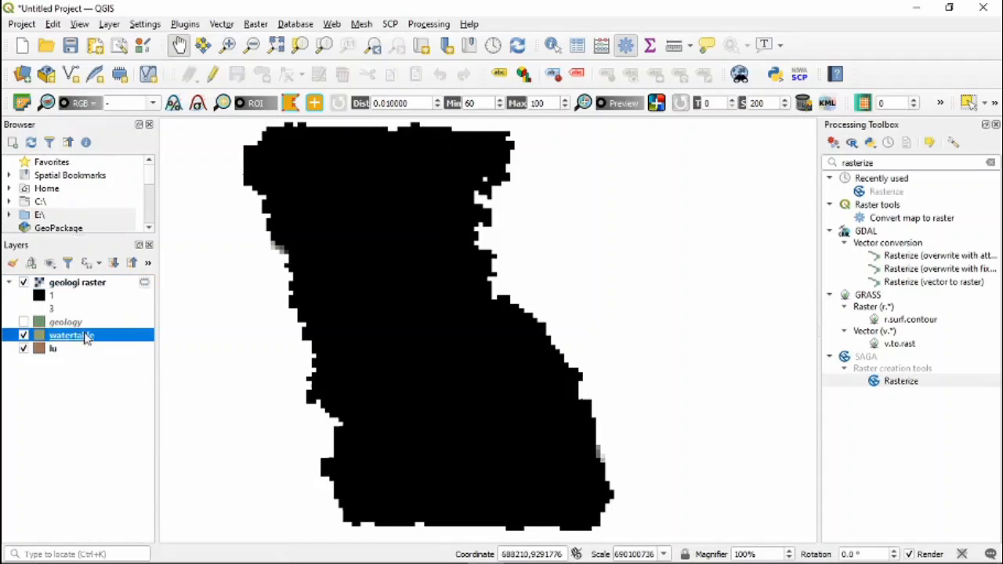
pyautogui.click(431, 26)
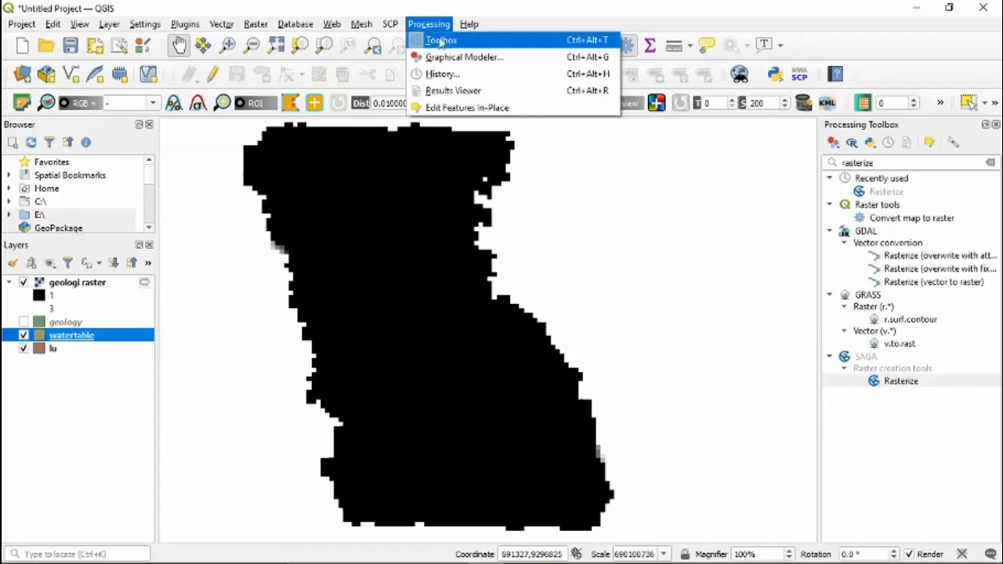
pyautogui.moveTo(892, 163); pyautogui.dragTo(798, 163)
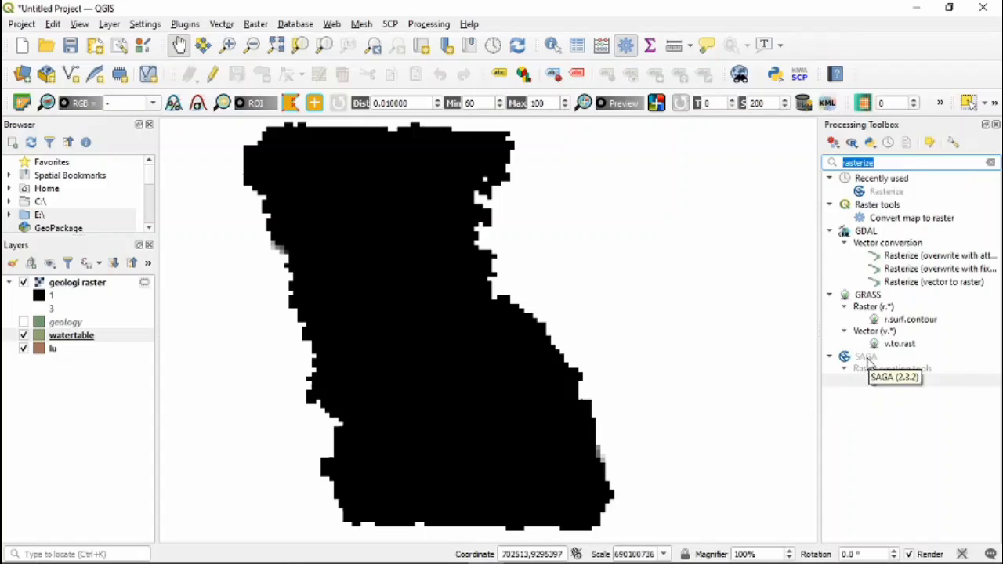
pyautogui.doubleClick(901, 382)
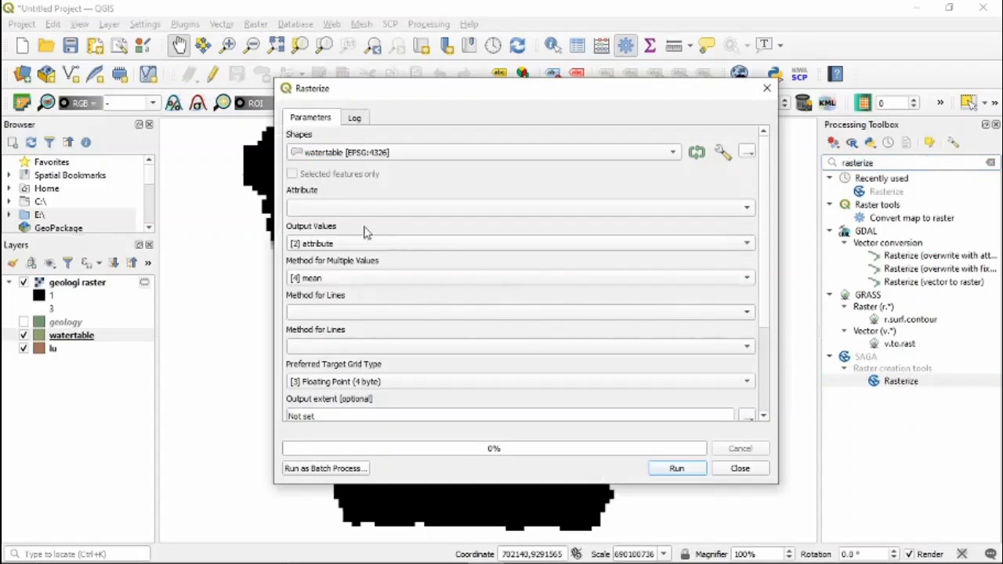
# - Choose the watertable layer as the shapes to rasterize and Rank_dept as the attribute
pyautogui.click(369, 157)
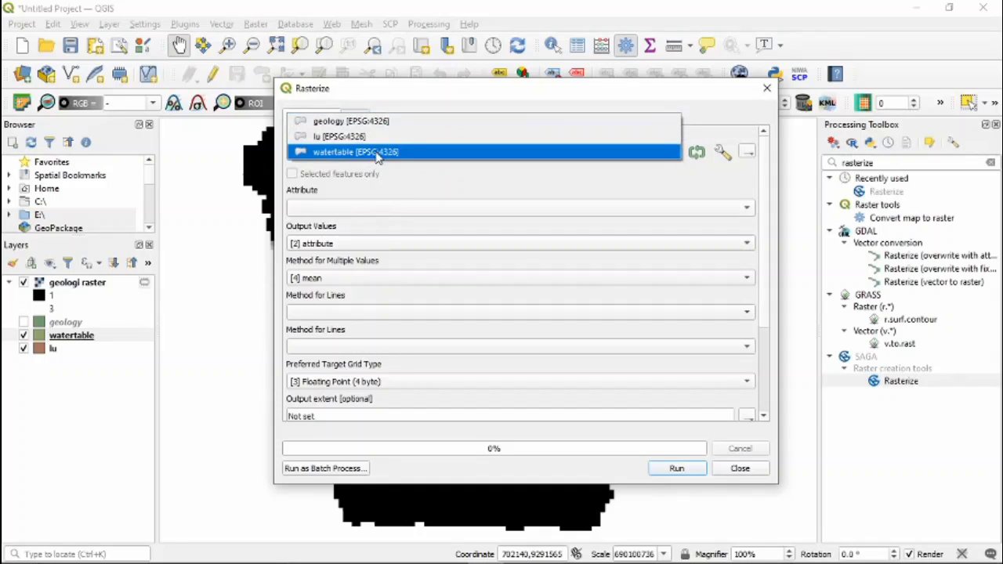
pyautogui.click(378, 153)
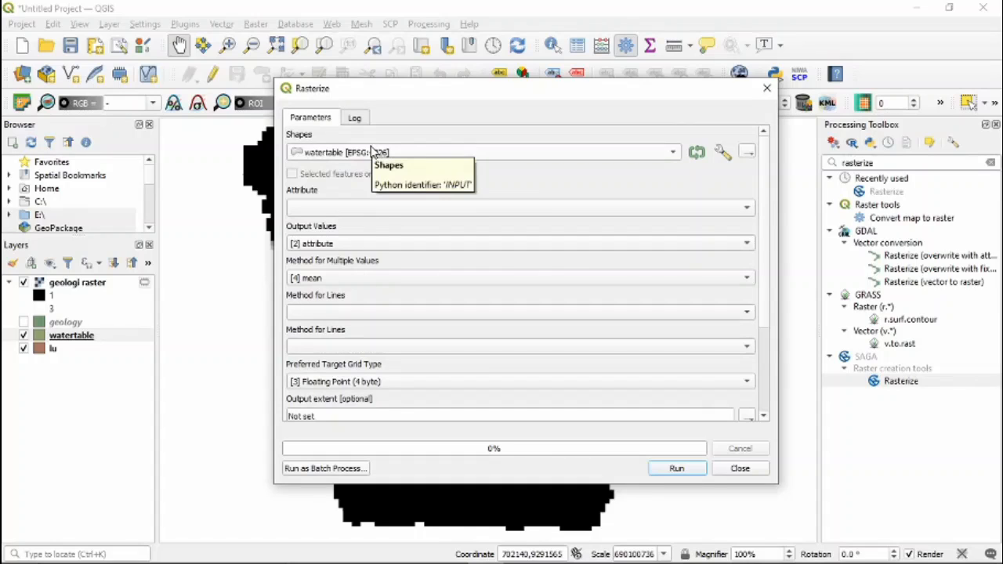
pyautogui.click(363, 210)
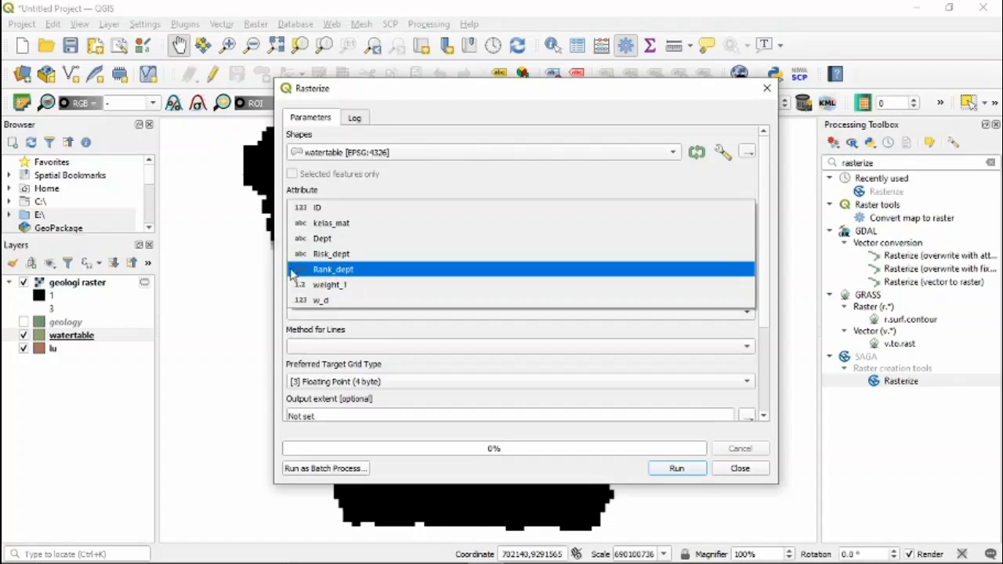
pyautogui.click(325, 270)
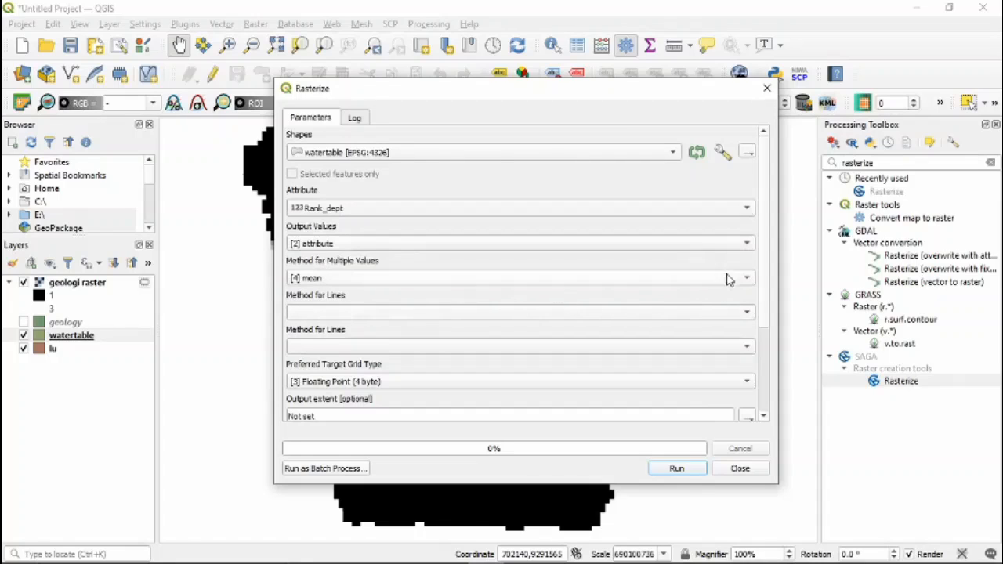
# - For the watertable rasterization, set the first Method for Lines option to thin and the second one to cell
pyautogui.moveTo(766, 264); pyautogui.dragTo(765, 330)
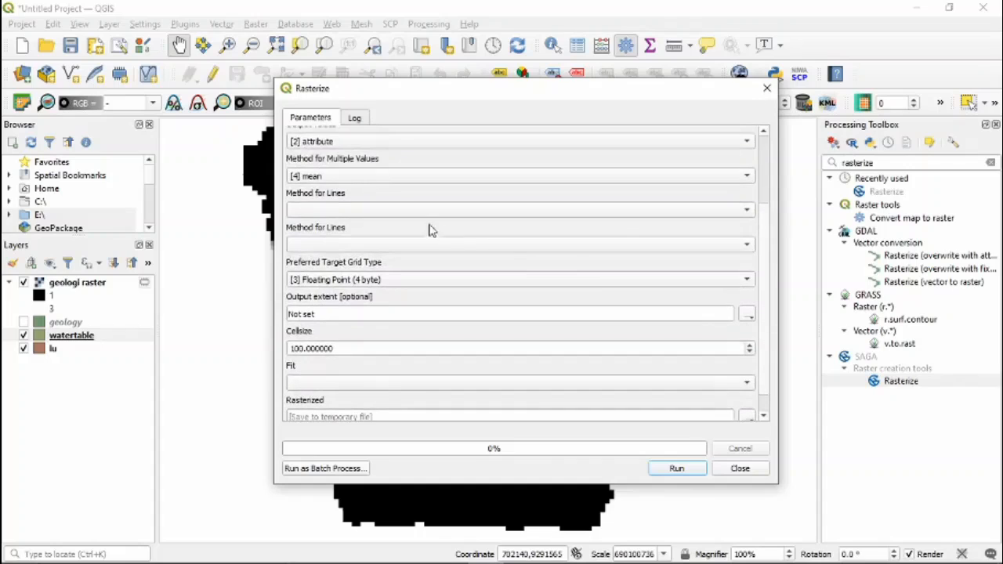
pyautogui.click(386, 213)
pyautogui.click(312, 212)
pyautogui.click(328, 248)
pyautogui.click(328, 263)
# - Calculate the output extent of the watertable rasterization from a layer
pyautogui.scroll(-1, 767, 280)
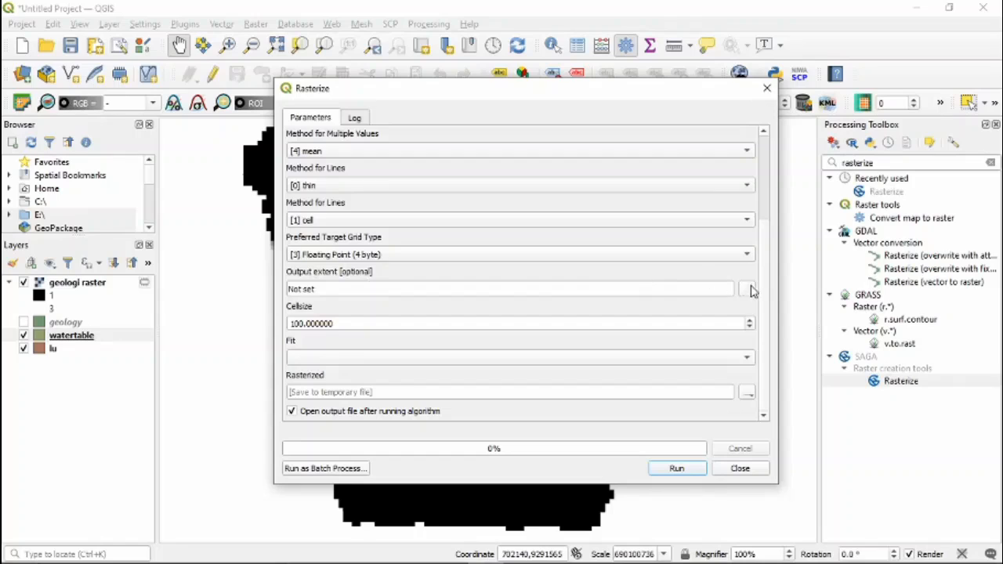
pyautogui.click(749, 293)
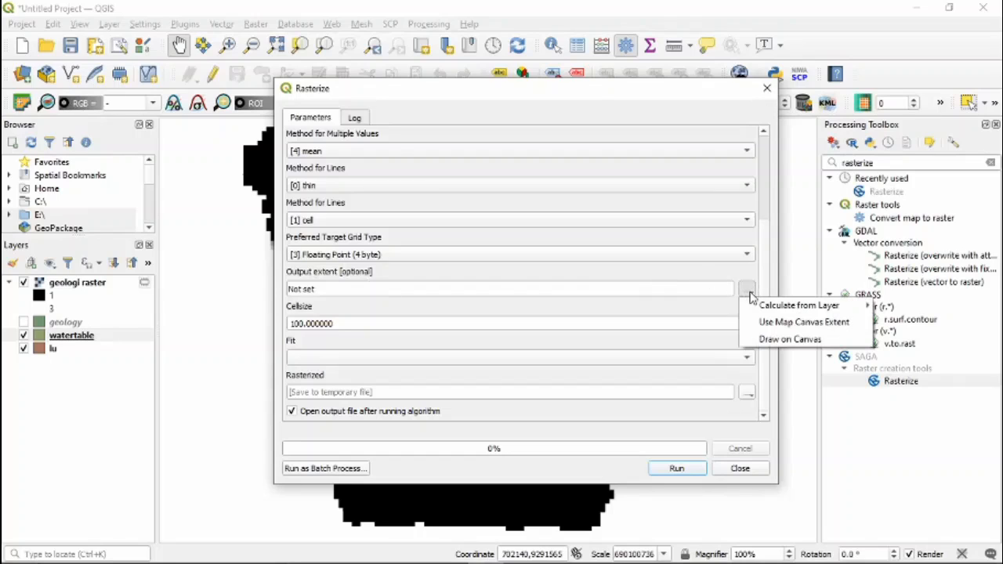
pyautogui.moveTo(764, 310)
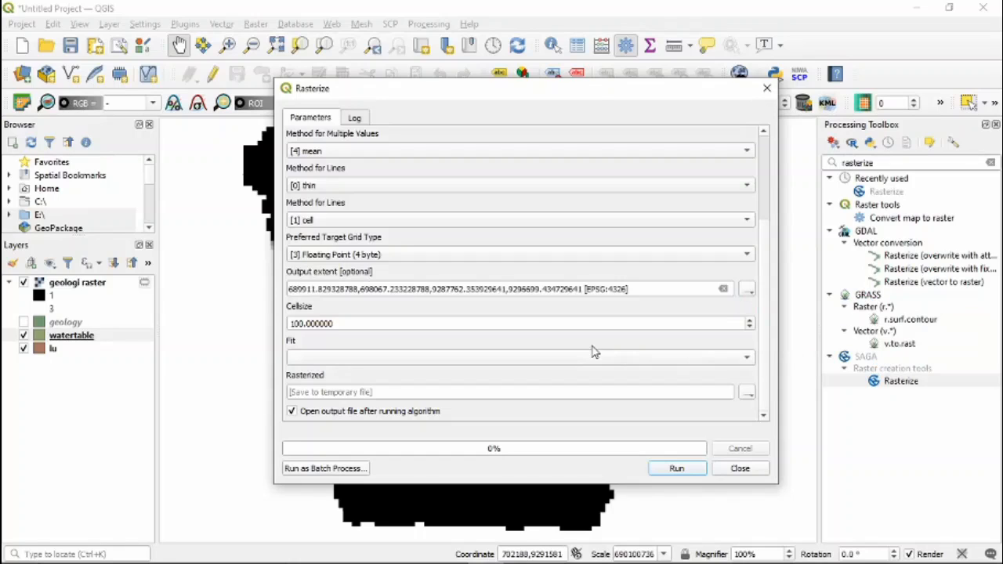
# - Set the fit to nodes, run the watertable rasterization and close the tool
pyautogui.click(329, 356)
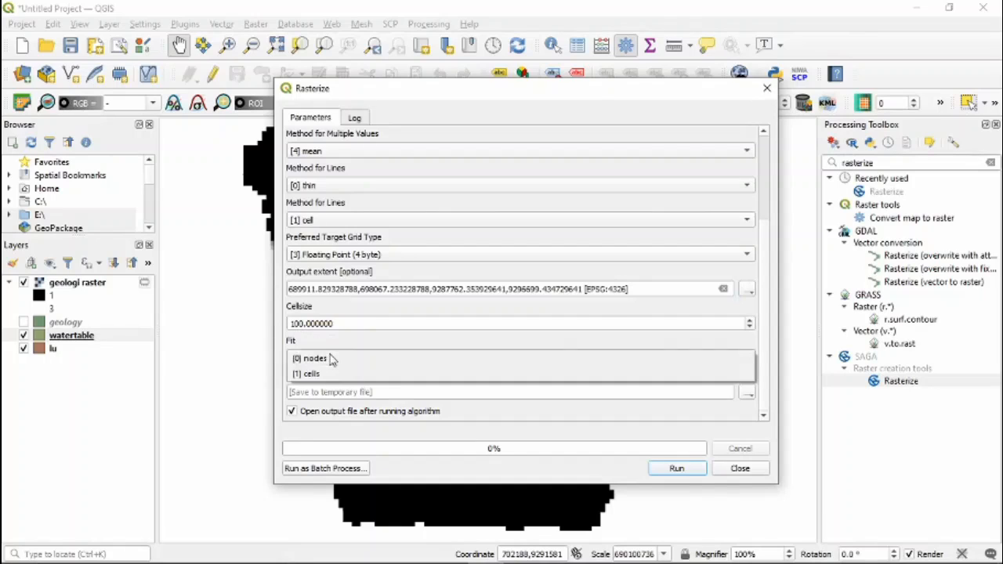
pyautogui.click(332, 361)
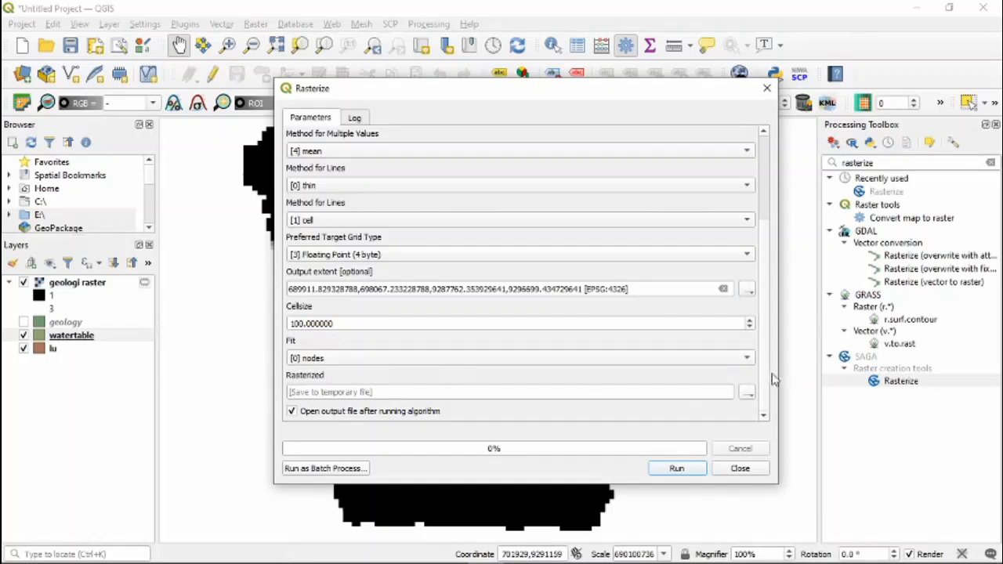
pyautogui.scroll(5, 759, 376)
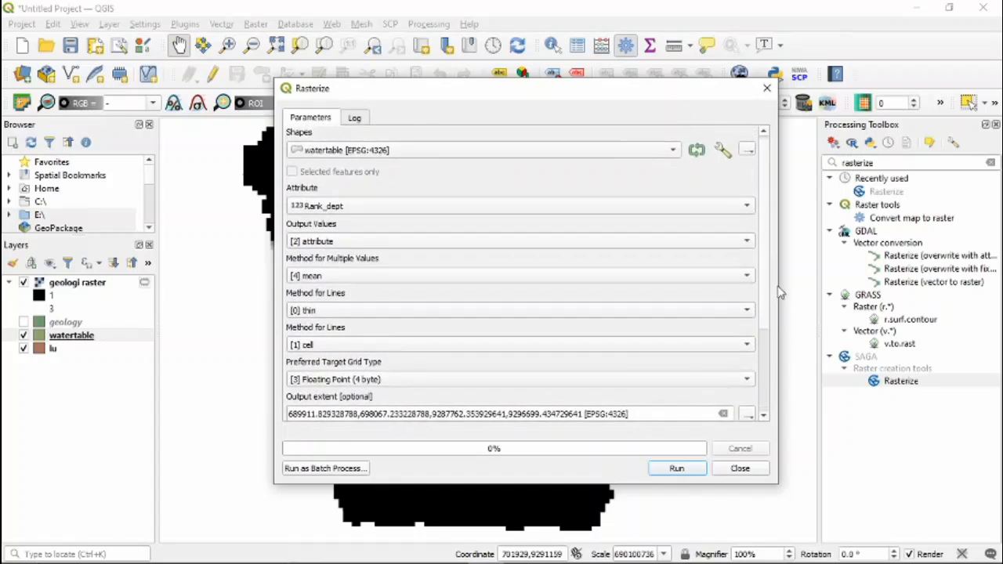
pyautogui.scroll(-5, 760, 305)
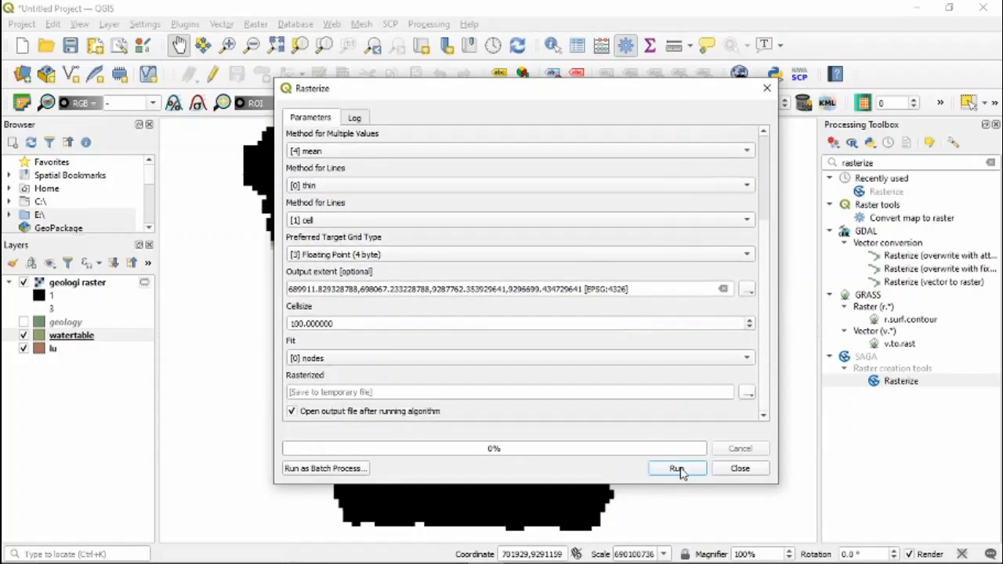
pyautogui.click(677, 469)
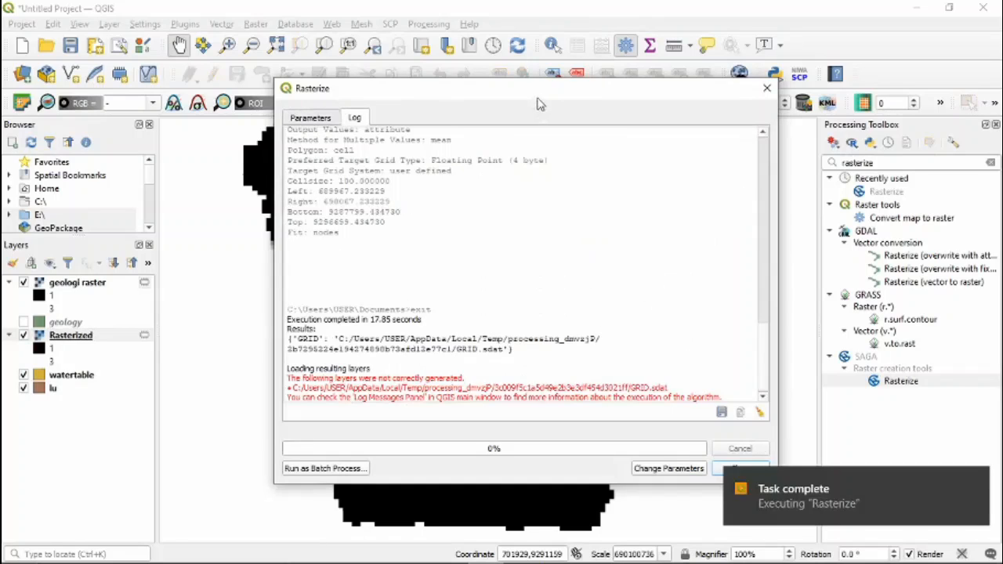
pyautogui.moveTo(539, 98); pyautogui.dragTo(463, 71)
pyautogui.click(664, 440)
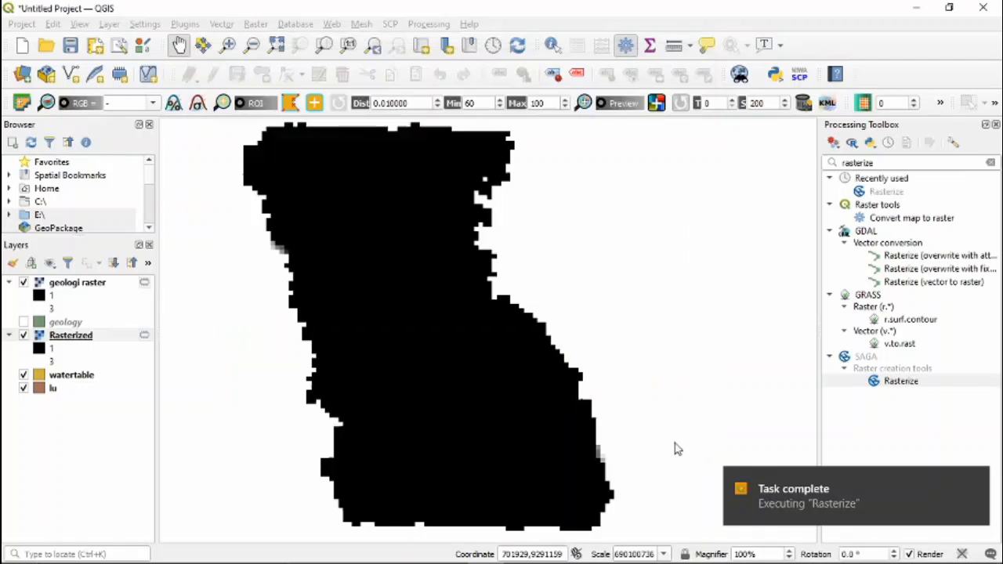
# - Hide the geologi raster layer and rename the newly rasterized layer as "watertable raster"
pyautogui.click(23, 282)
pyautogui.moveTo(568, 434); pyautogui.dragTo(553, 412)
pyautogui.click(112, 340)
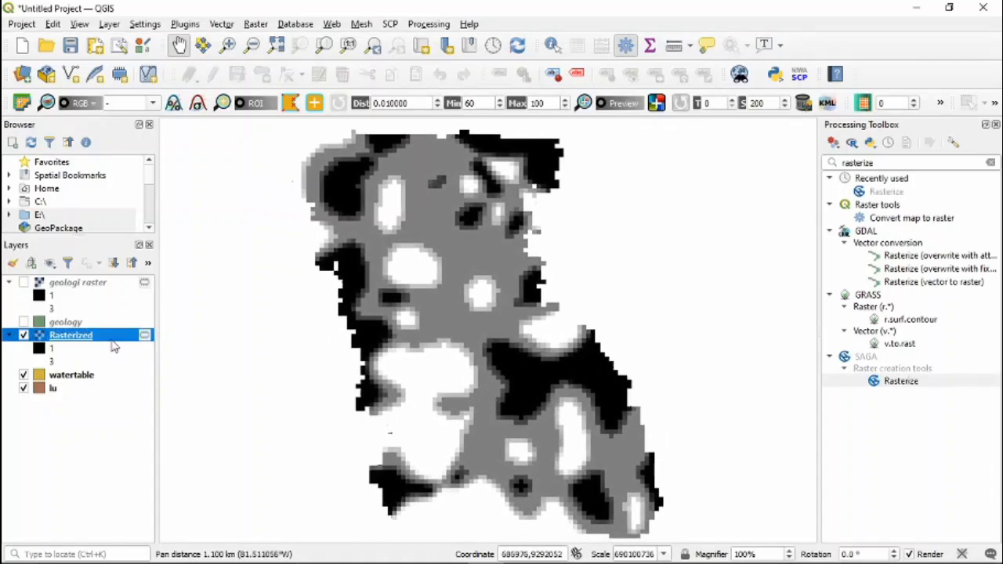
pyautogui.rightClick(79, 339)
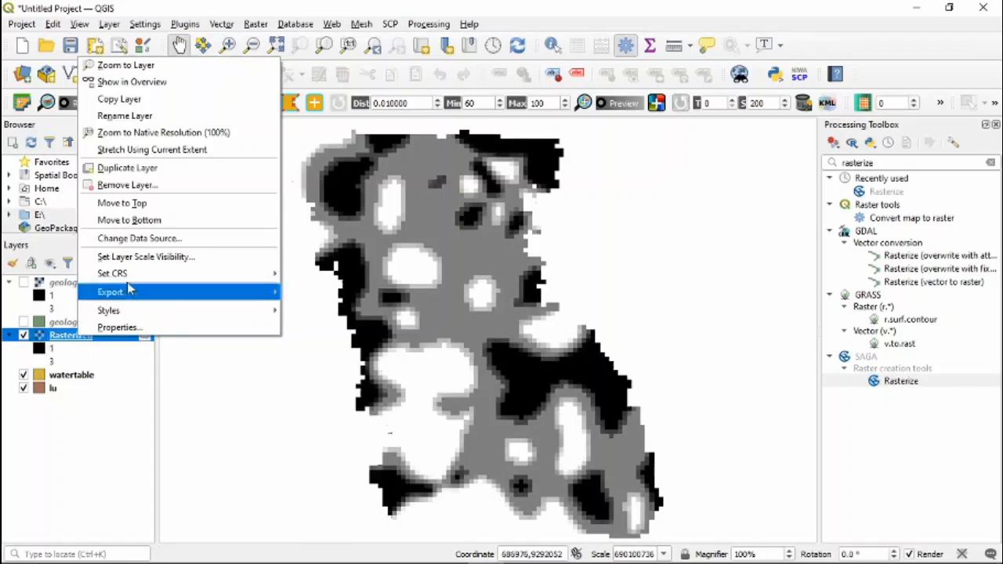
pyautogui.click(162, 118)
pyautogui.write('wa')
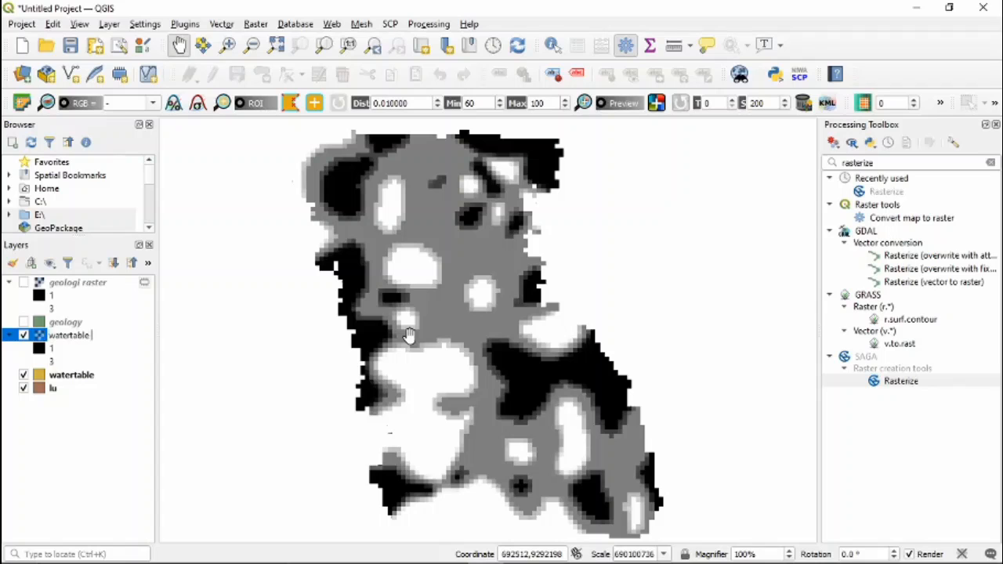
pyautogui.write('tertable raster')
pyautogui.moveTo(261, 300); pyautogui.dragTo(395, 318)
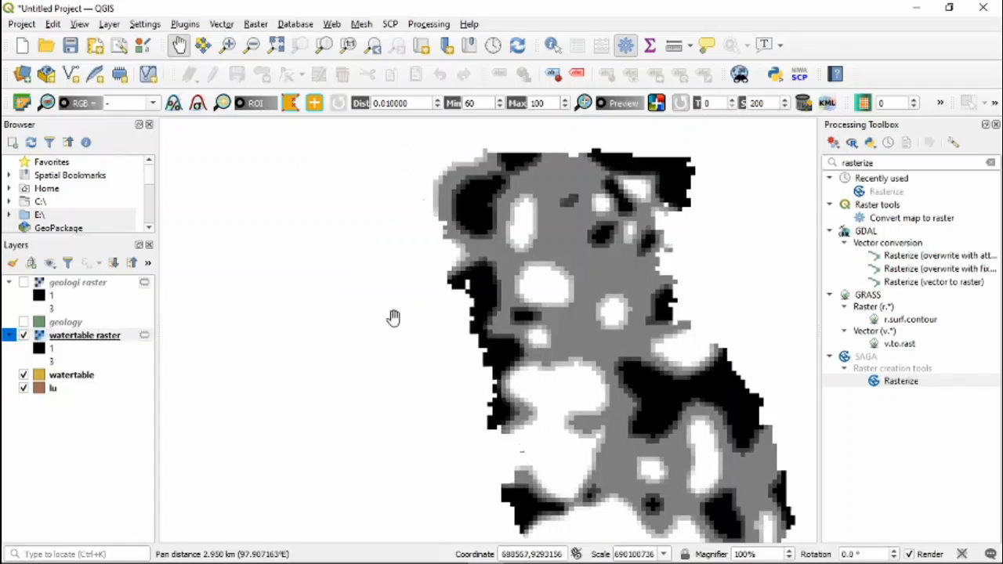
pyautogui.moveTo(562, 357); pyautogui.dragTo(333, 335)
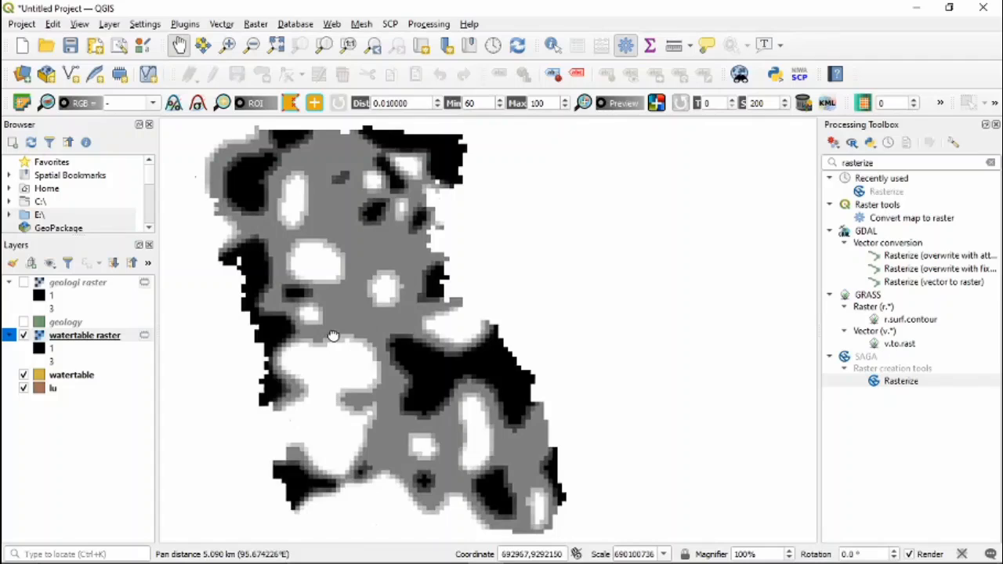
# - Hide the watertable vector layer on the map
pyautogui.click(55, 390)
pyautogui.click(19, 379)
pyautogui.click(24, 375)
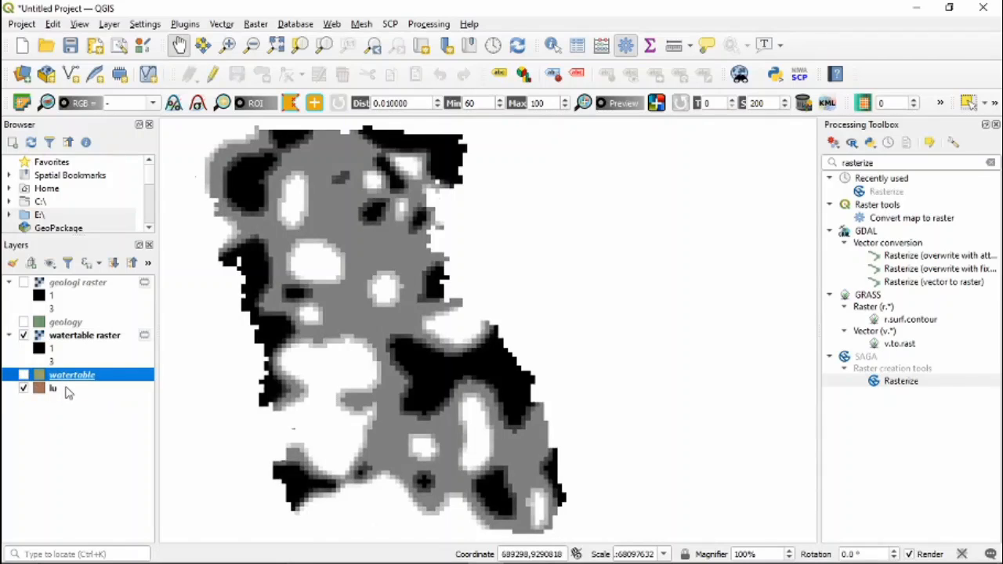
# - Open the SAGA Rasterize tool for the lu layer and choose Rank_lu as the attribute to rasterize
pyautogui.click(61, 389)
pyautogui.click(435, 24)
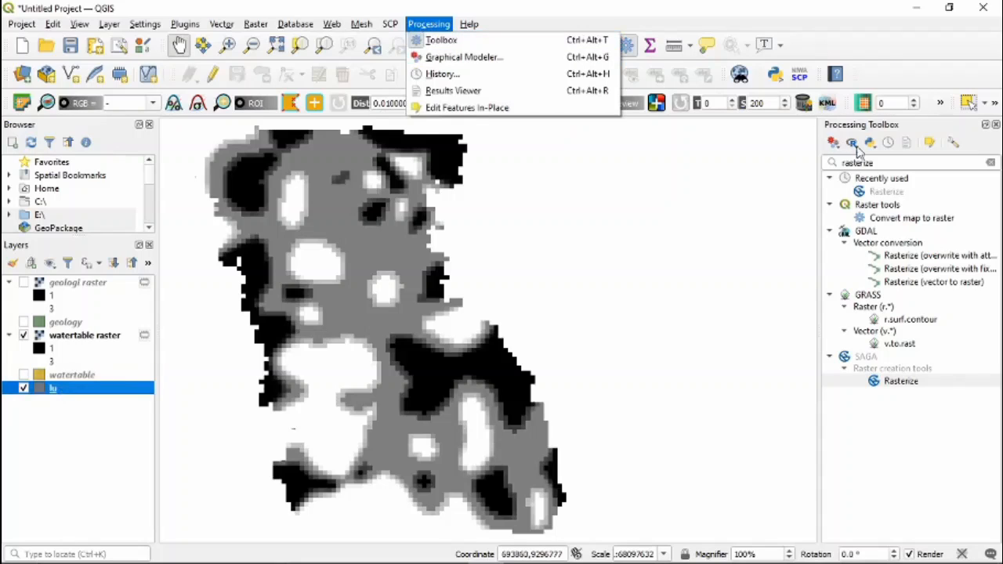
pyautogui.click(900, 166)
pyautogui.moveTo(876, 163); pyautogui.dragTo(832, 163)
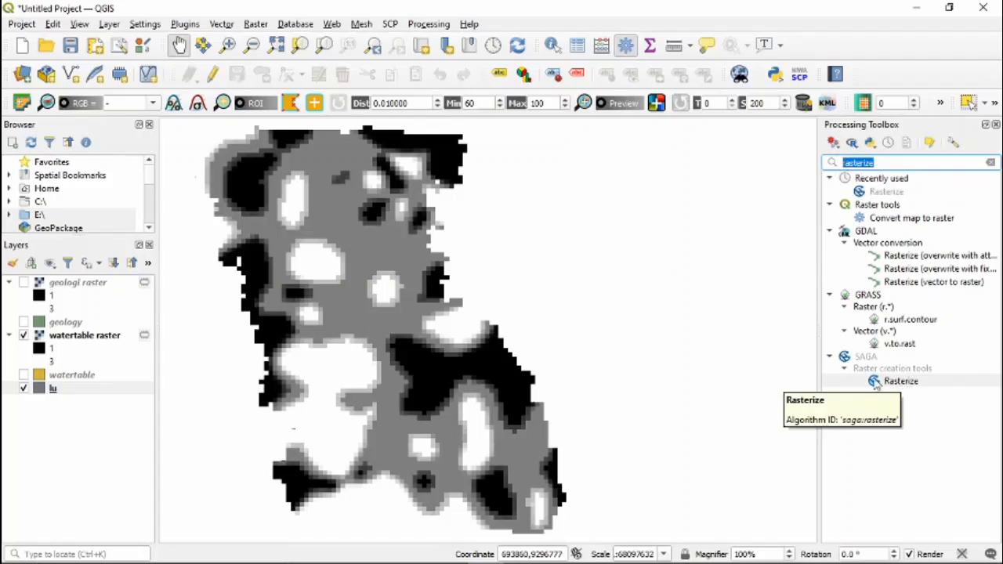
pyautogui.doubleClick(898, 383)
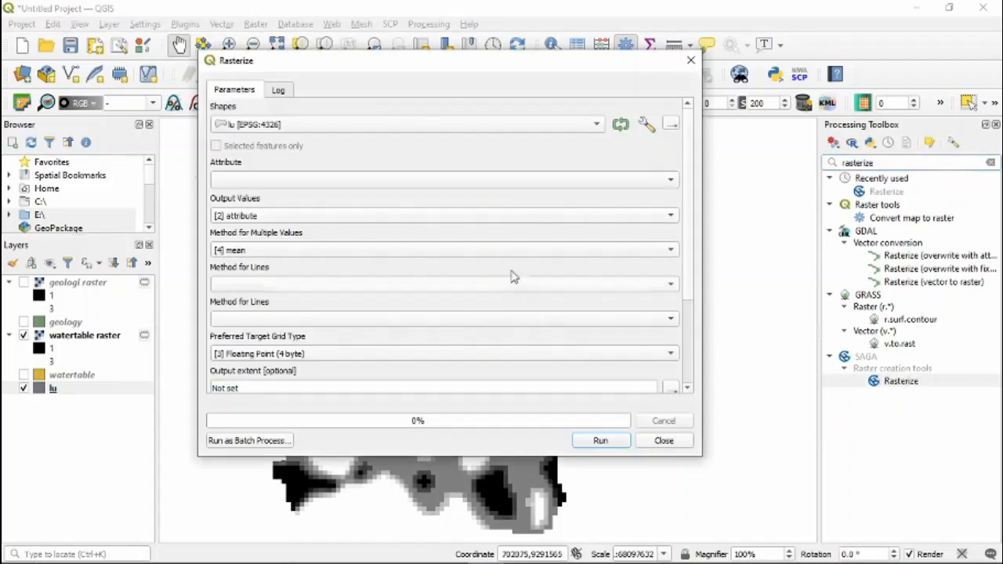
pyautogui.moveTo(404, 66); pyautogui.dragTo(440, 64)
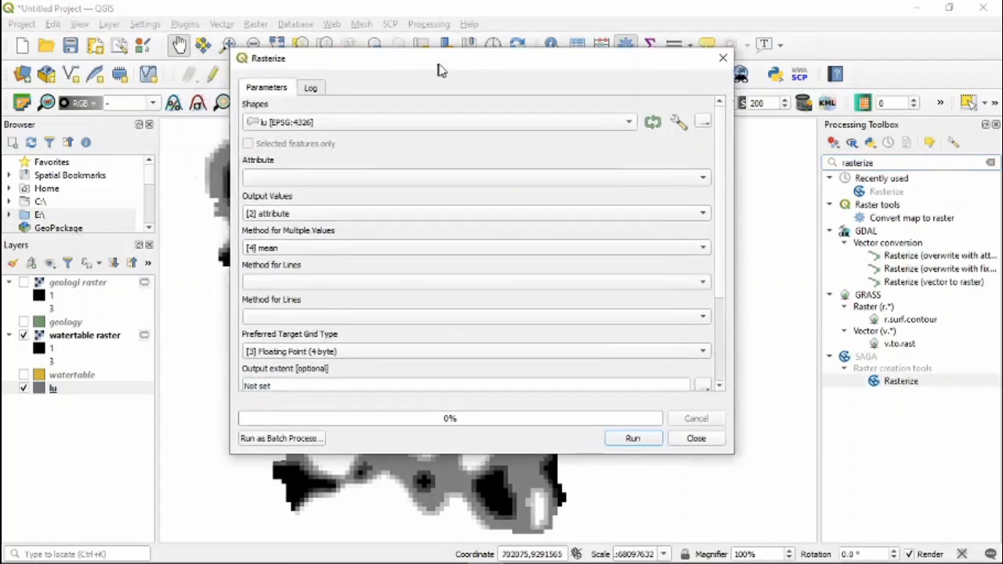
pyautogui.click(305, 124)
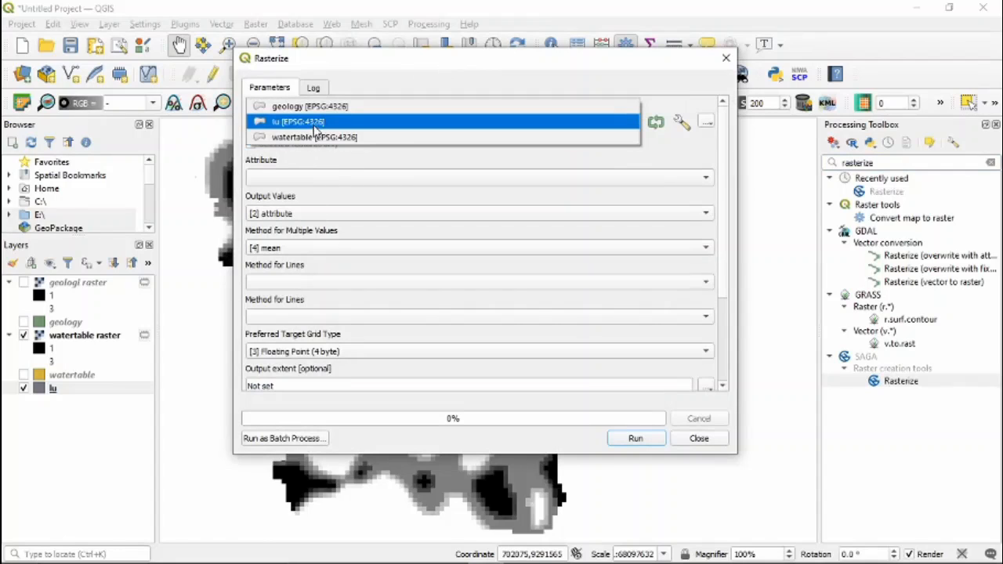
pyautogui.click(335, 127)
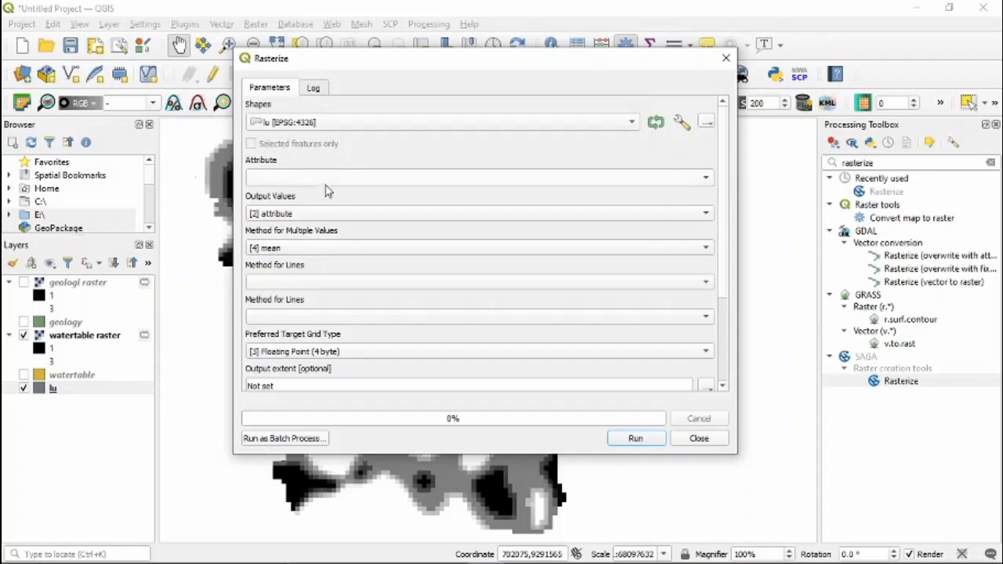
pyautogui.click(303, 179)
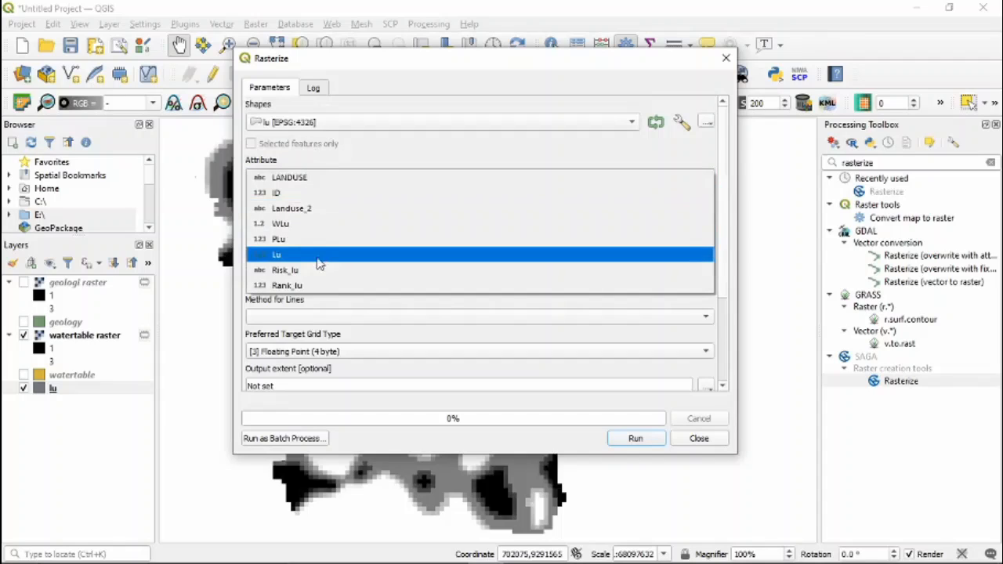
pyautogui.click(265, 286)
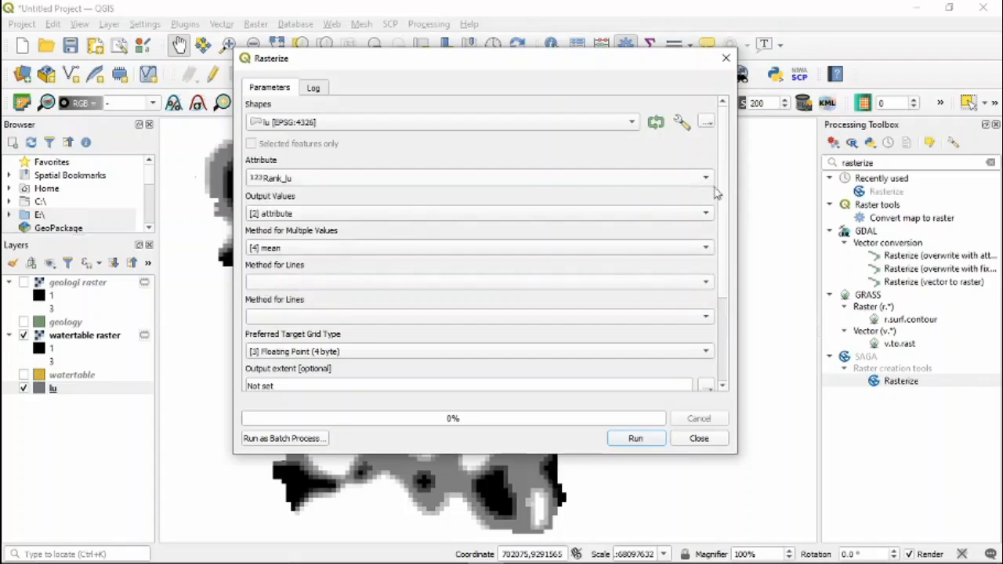
# - Set the first line method to thin and the second method to cell for the lu rasterization
pyautogui.scroll(-1, 722, 219)
pyautogui.scroll(-4, 723, 226)
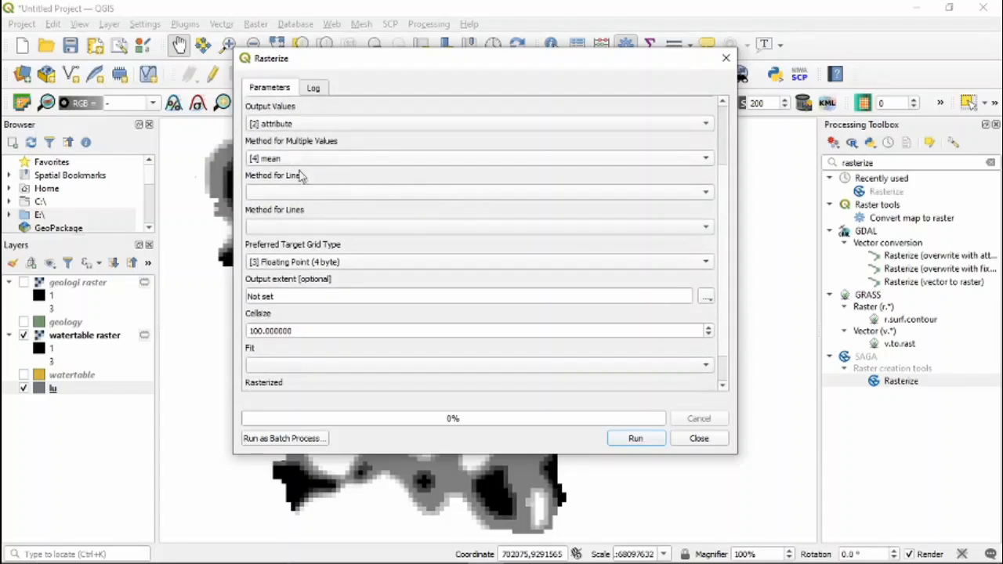
pyautogui.click(319, 195)
pyautogui.click(305, 197)
pyautogui.click(352, 227)
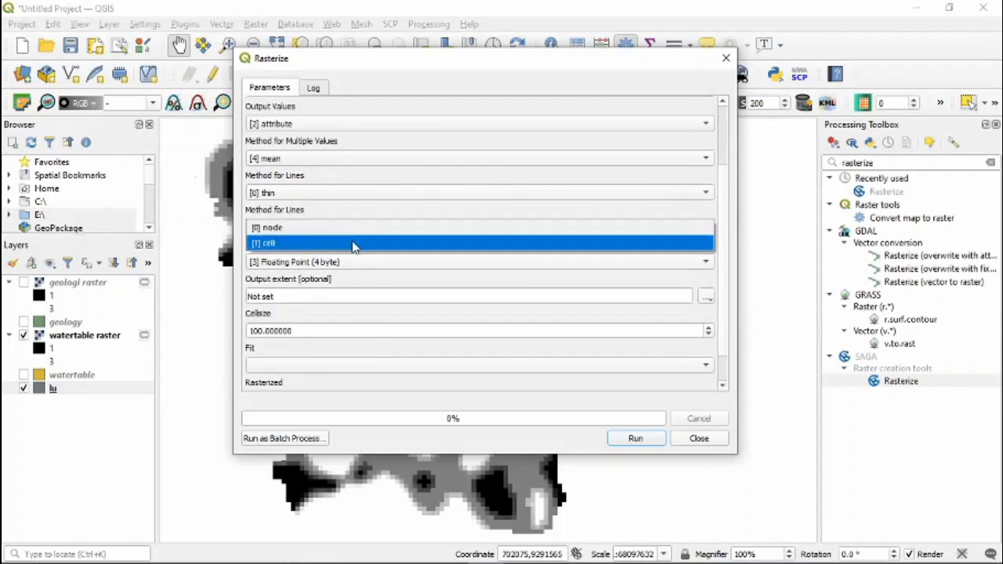
pyautogui.click(352, 245)
pyautogui.scroll(-2, 725, 301)
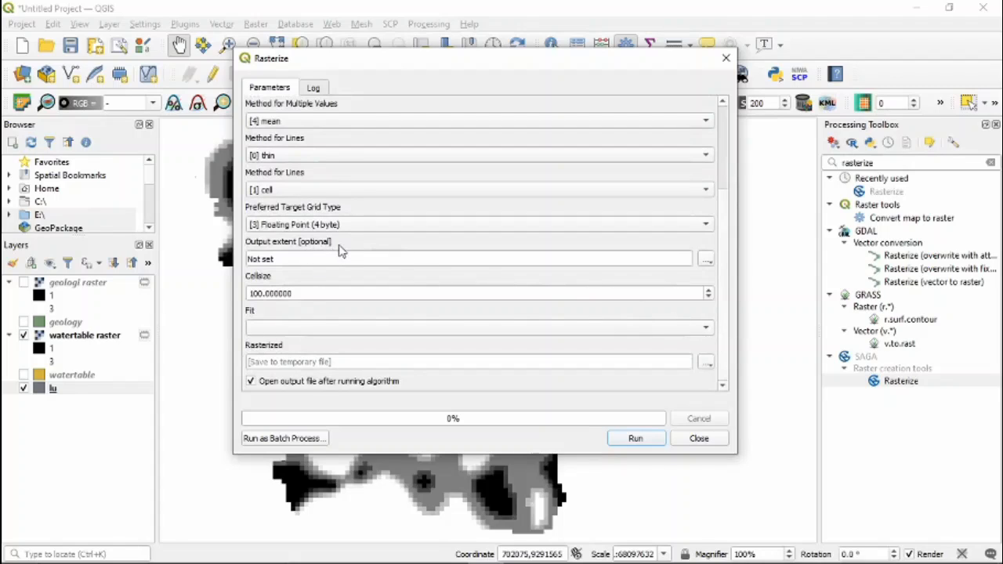
# - Calculate the output extent of the rasterization from the lu layer
pyautogui.click(707, 264)
pyautogui.moveTo(752, 278)
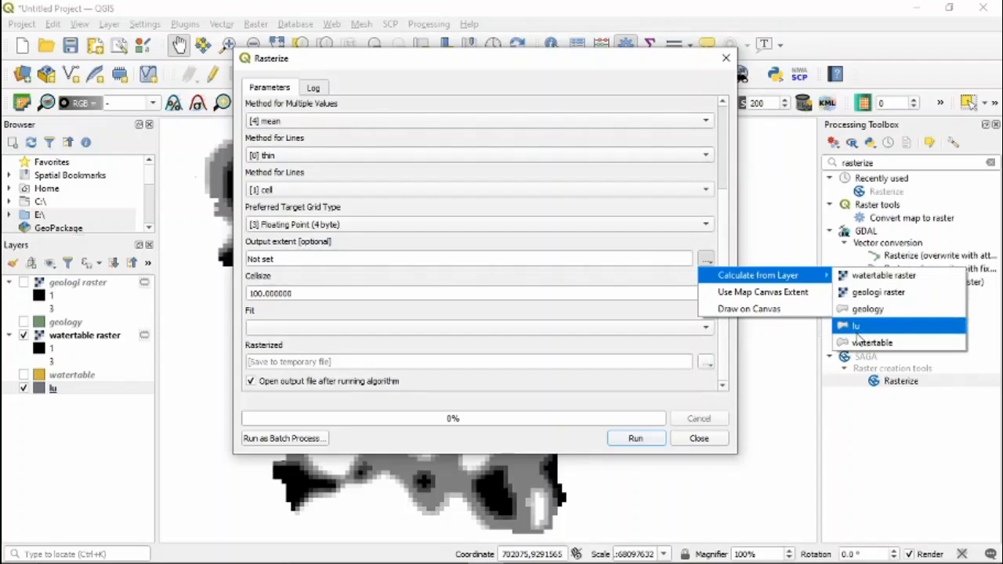
pyautogui.click(883, 329)
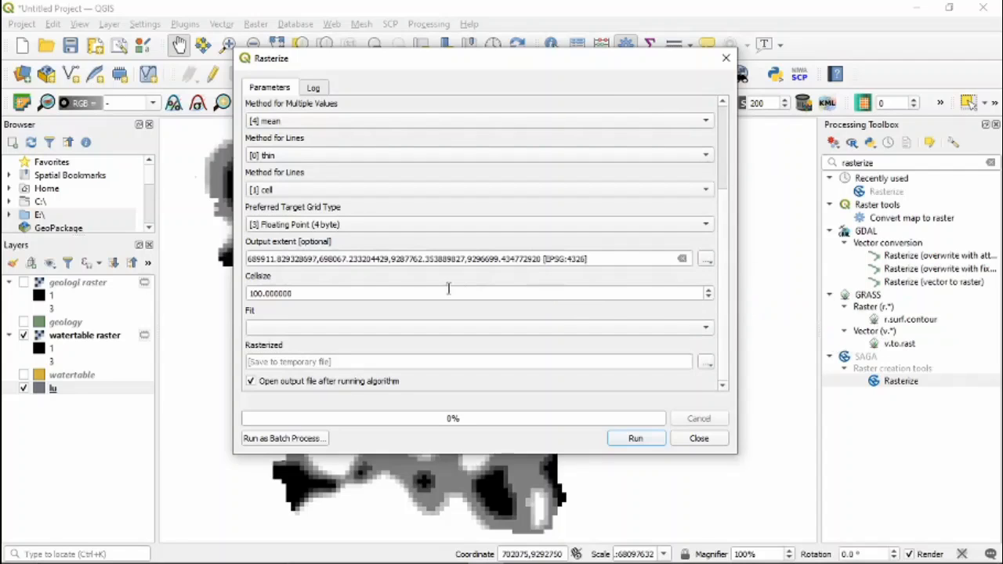
# - Set the fit to nodes, run the lu rasterization and close the tool
pyautogui.click(375, 332)
pyautogui.click(373, 333)
pyautogui.click(635, 441)
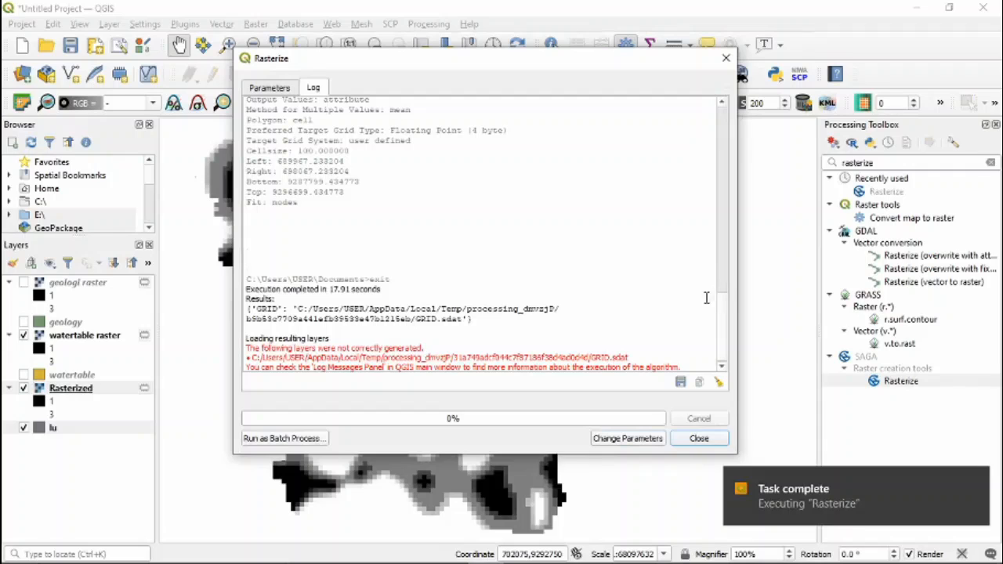
pyautogui.click(700, 439)
# - Hide the watertable raster layer and rename the newly rasterized land-use layer as "lu raster"
pyautogui.click(23, 335)
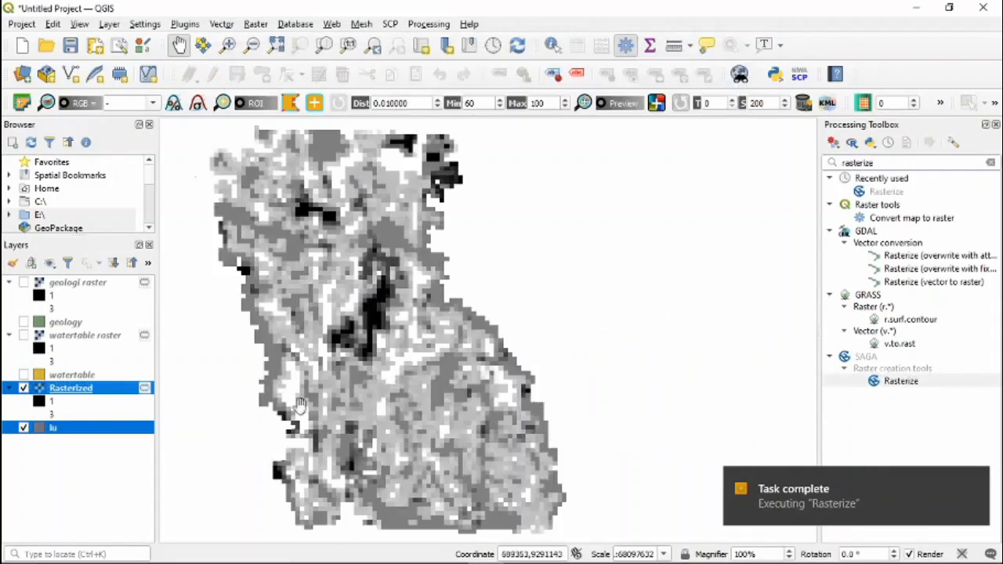
pyautogui.moveTo(398, 368); pyautogui.dragTo(457, 383)
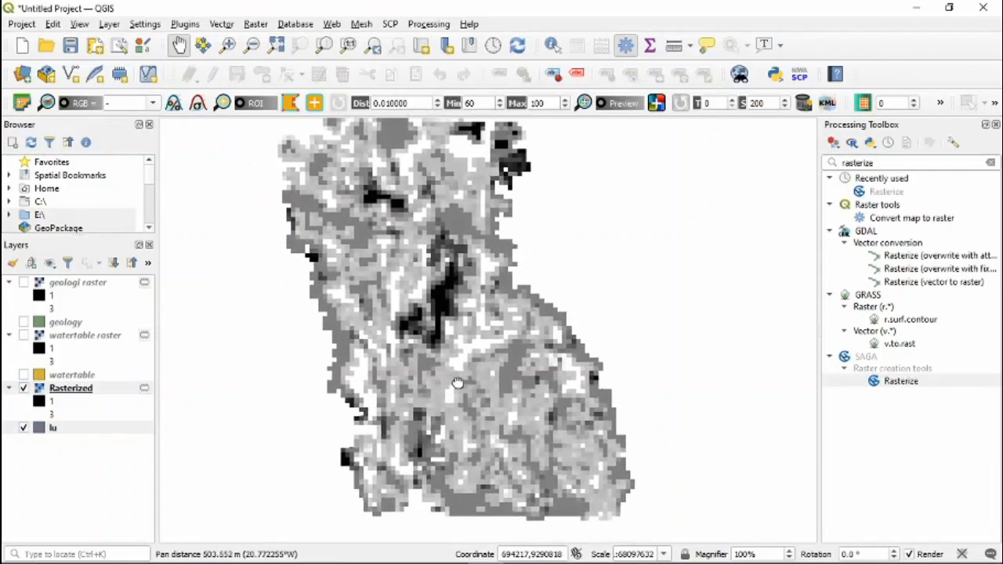
pyautogui.rightClick(71, 388)
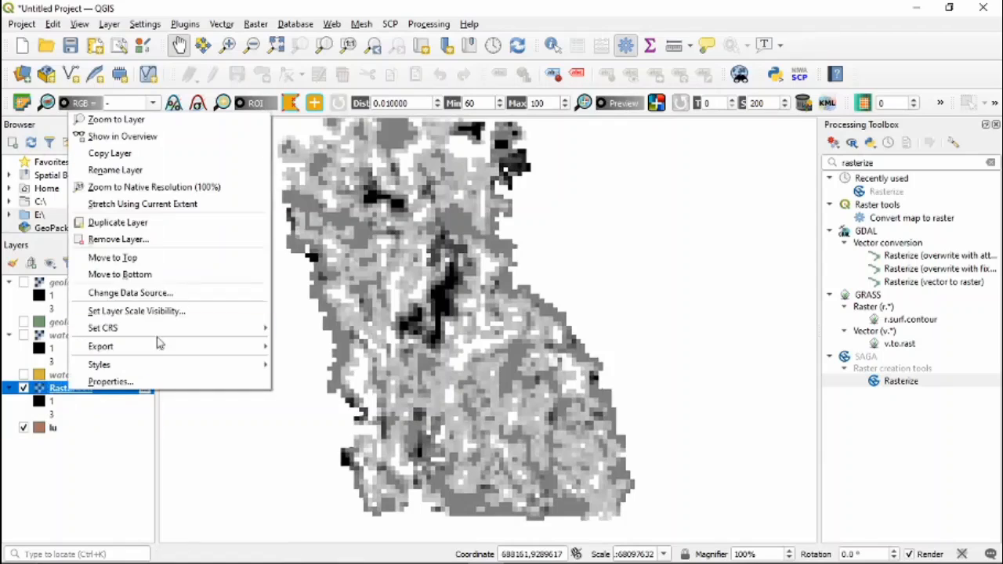
pyautogui.click(164, 174)
pyautogui.press('BackSpace')
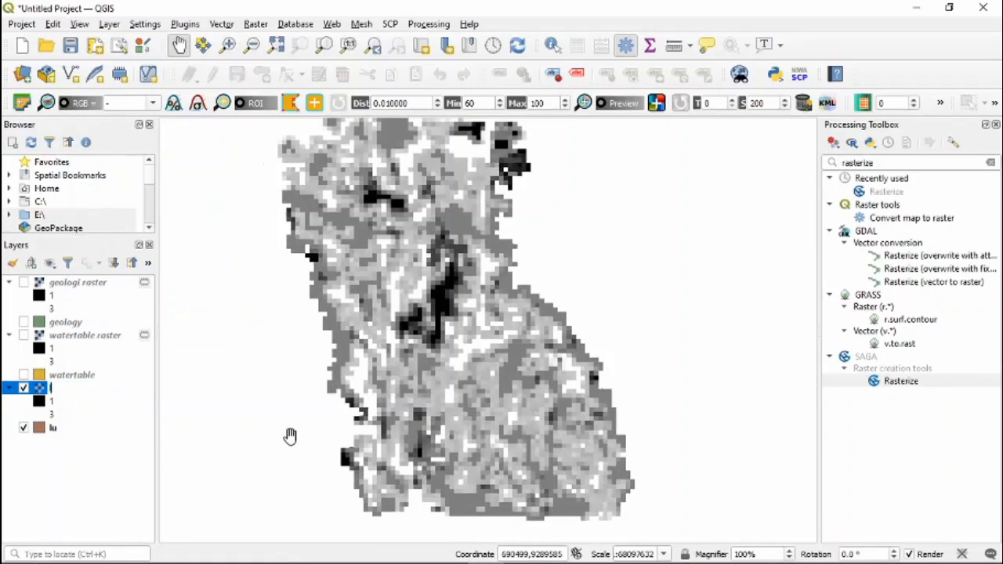
pyautogui.write('lu raster')
pyautogui.click(631, 308)
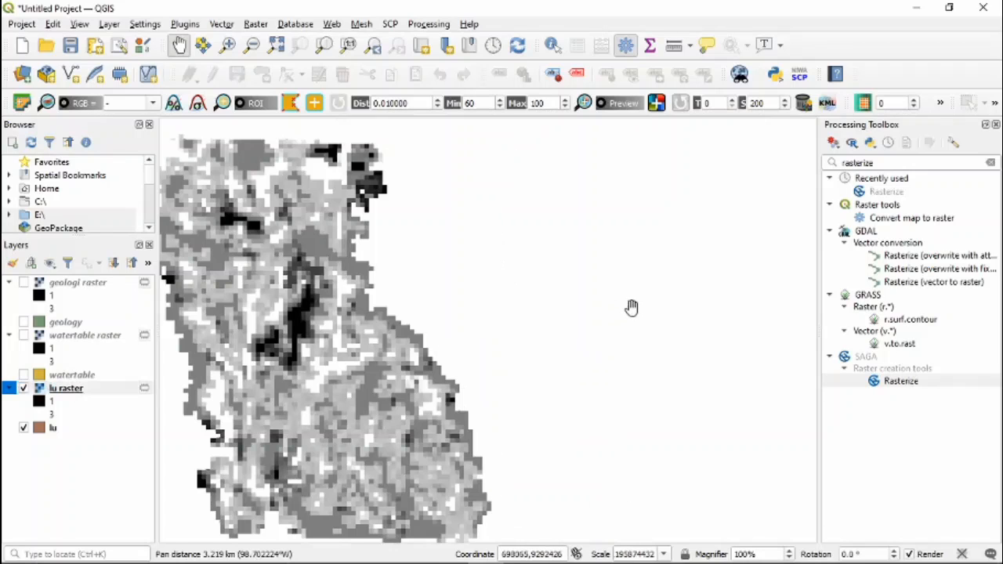
# - Hide the lu vector layer and stack the lu raster directly above the watertable raster, with both rasters shown
pyautogui.click(24, 429)
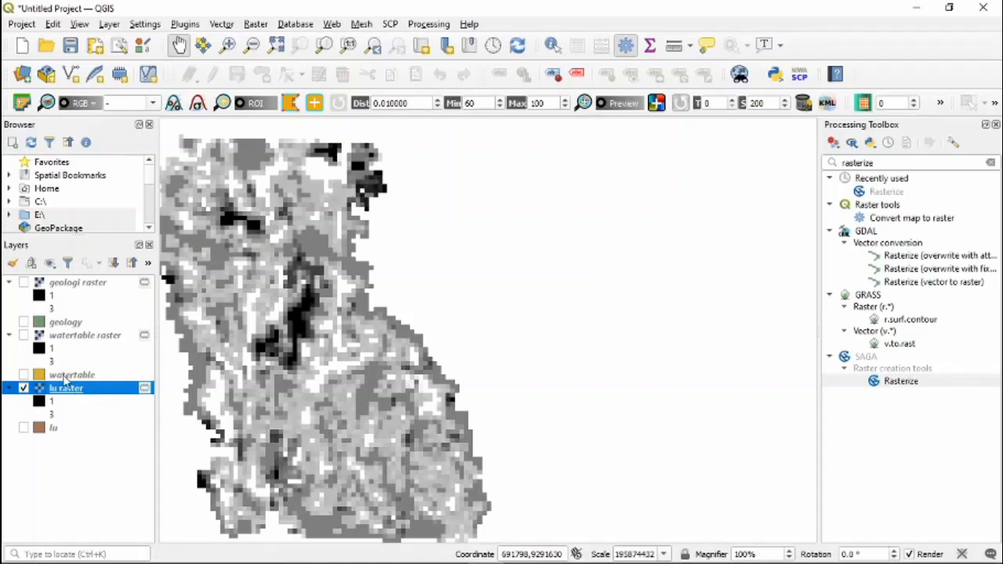
pyautogui.click(75, 340)
pyautogui.click(66, 391)
pyautogui.moveTo(65, 398); pyautogui.dragTo(63, 337)
pyautogui.click(24, 375)
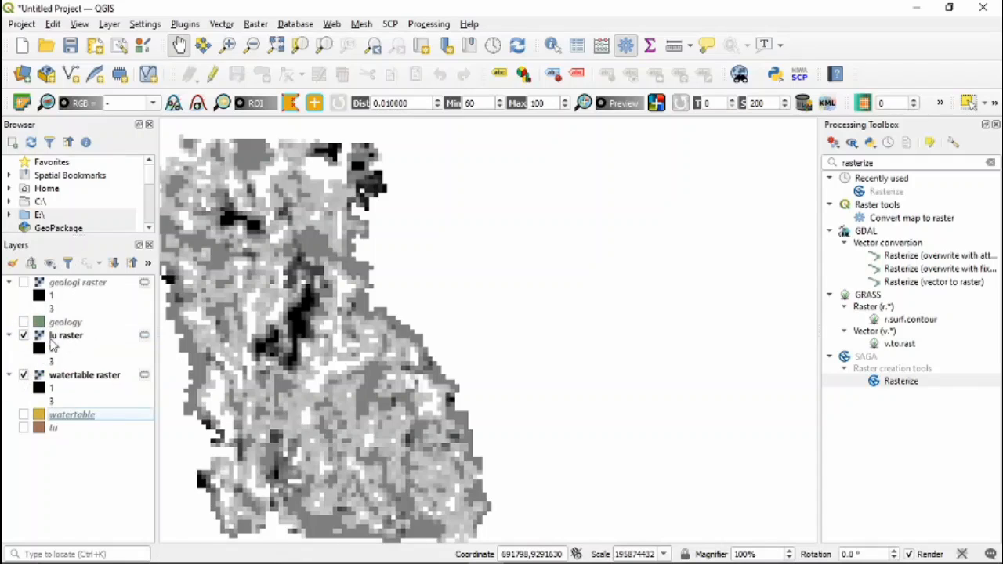
# - Move the geology vector layer below the watertable raster and show the geologi raster on the map
pyautogui.click(56, 340)
pyautogui.moveTo(65, 322); pyautogui.dragTo(54, 407)
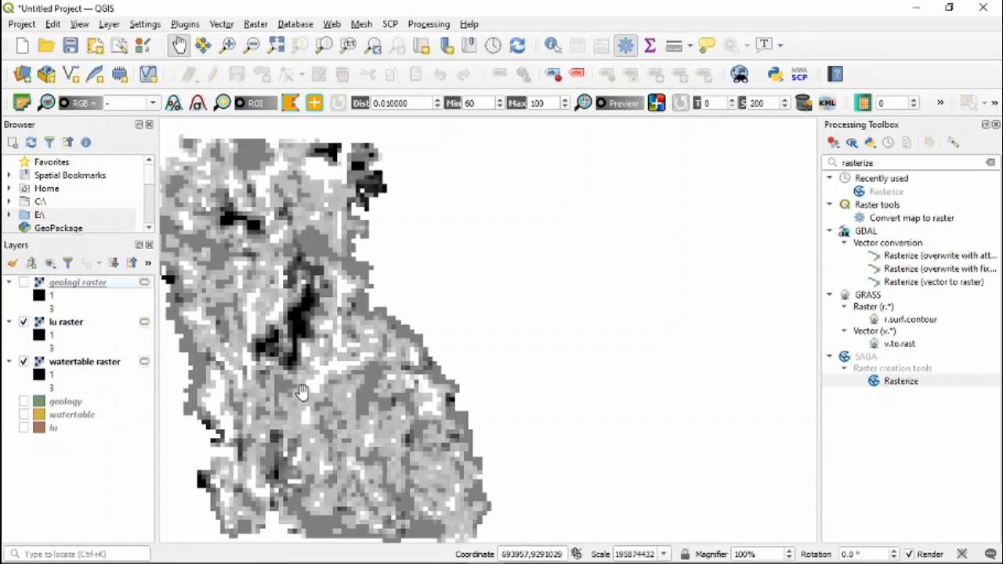
pyautogui.moveTo(304, 394); pyautogui.dragTo(363, 372)
pyautogui.click(25, 283)
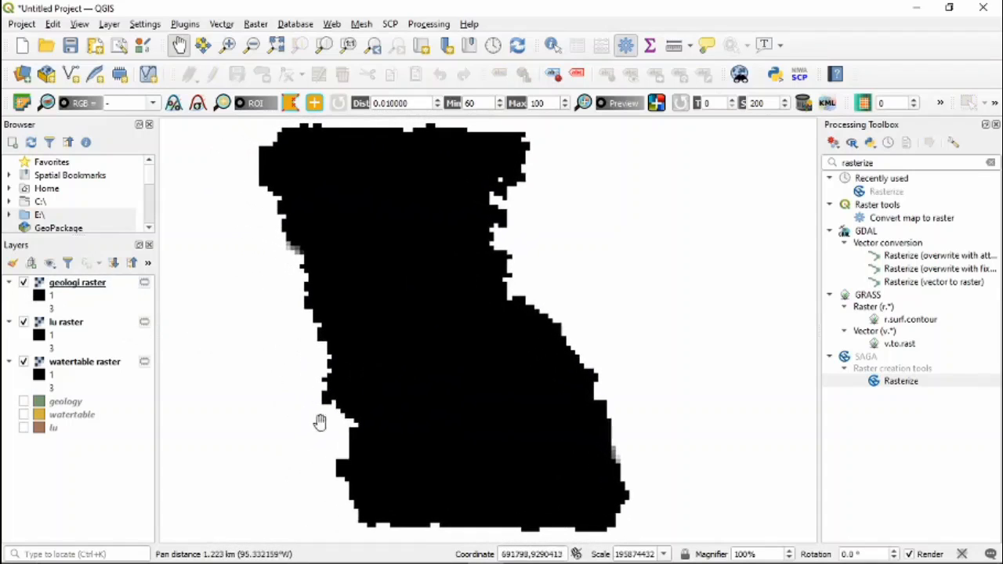
# - Set the geologi raster's symbology to singleband pseudocolor with the Viridis color ramp
pyautogui.click(72, 285)
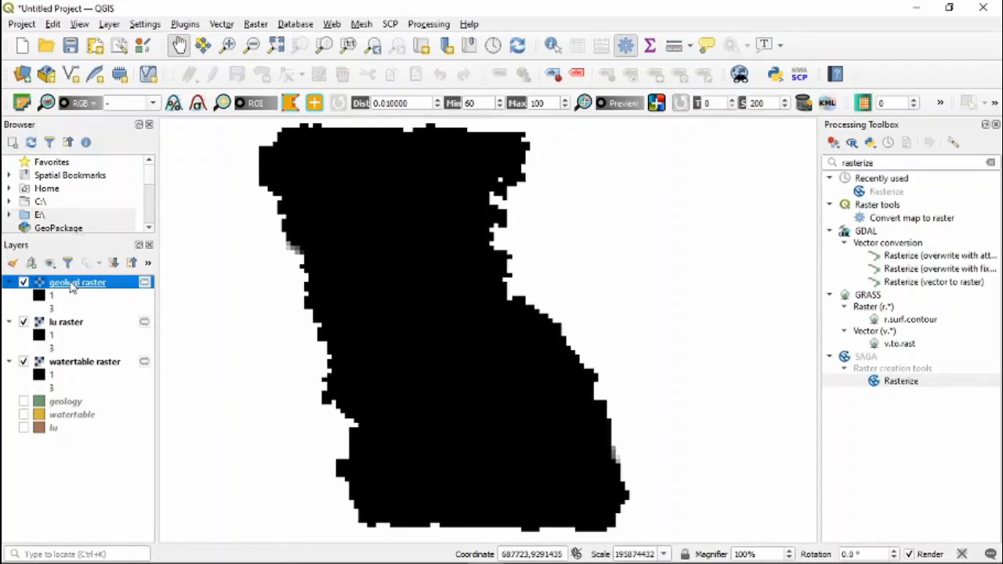
pyautogui.rightClick(72, 288)
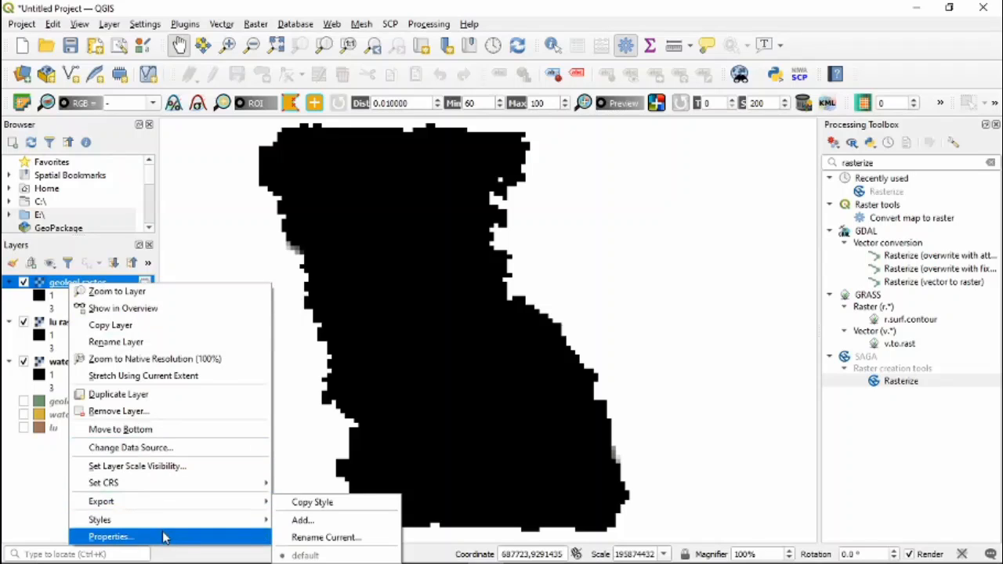
pyautogui.click(110, 537)
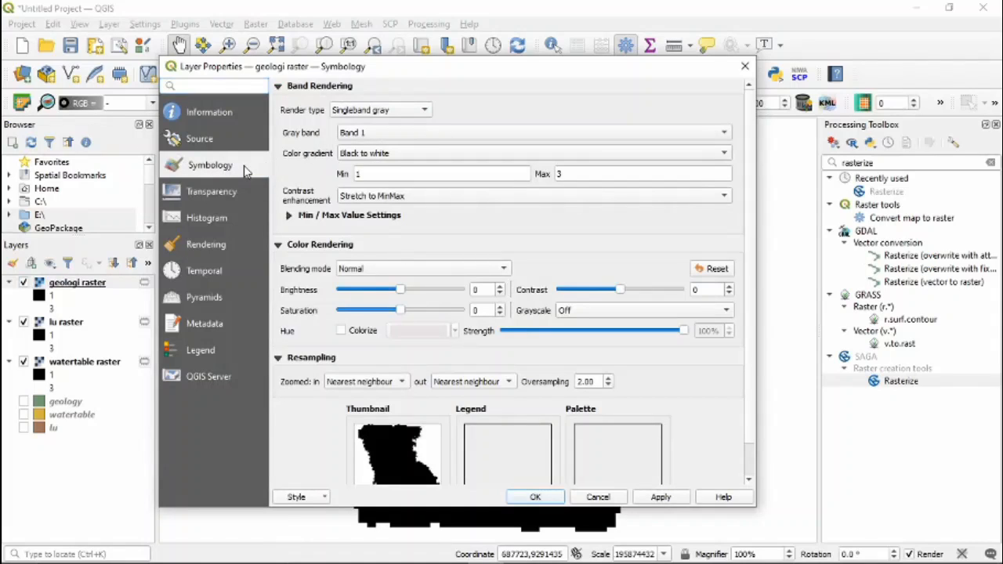
pyautogui.click(406, 112)
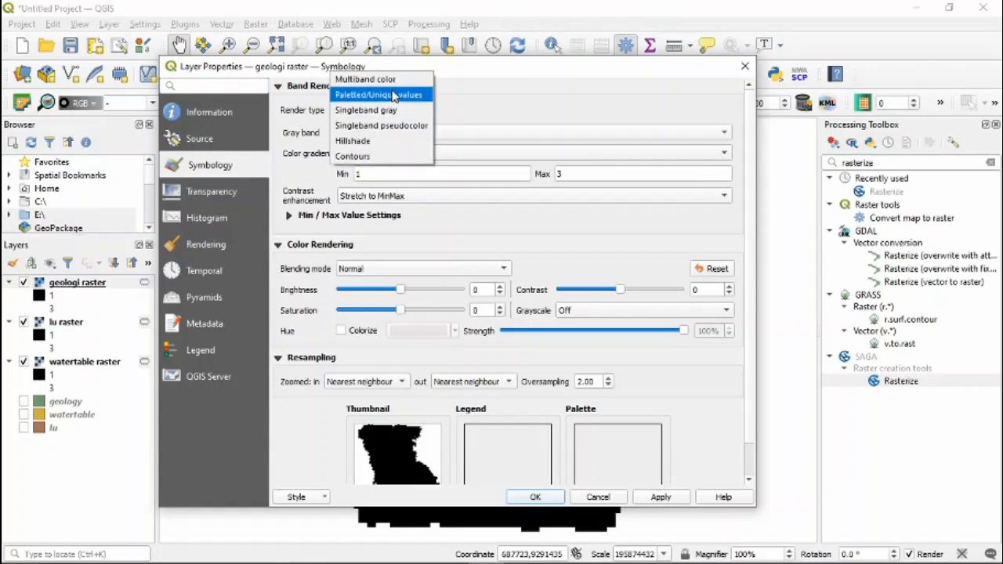
pyautogui.click(392, 129)
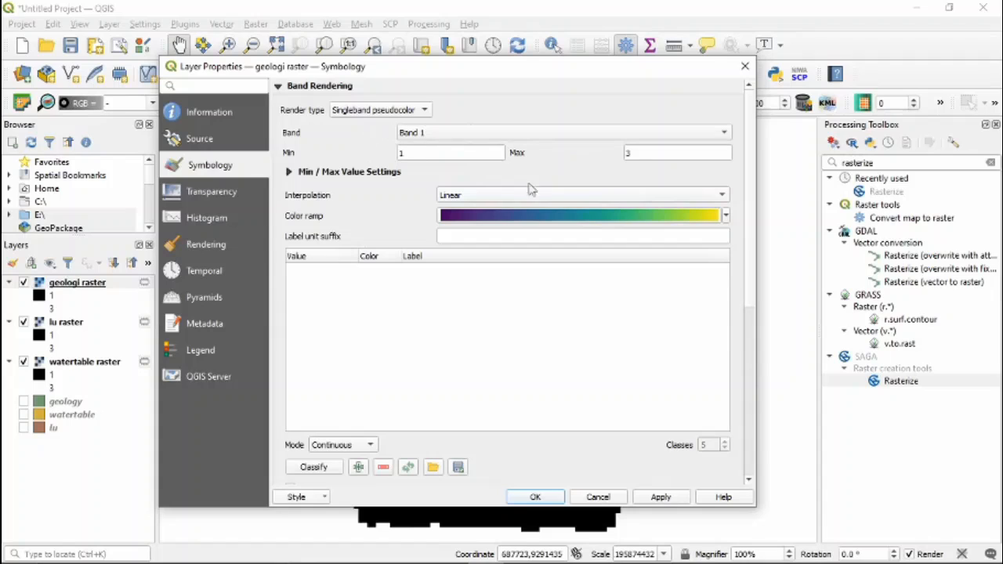
pyautogui.click(725, 217)
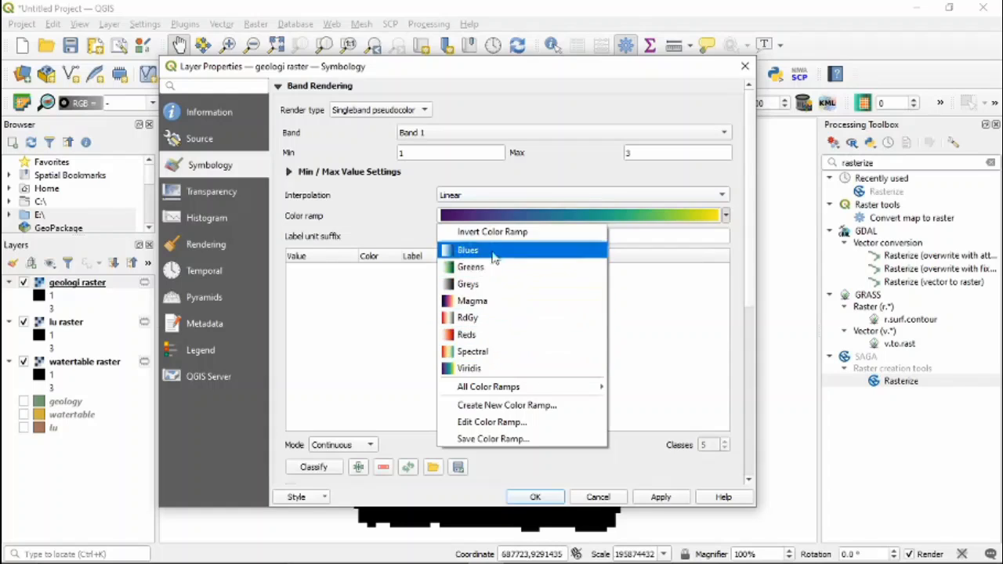
pyautogui.click(485, 373)
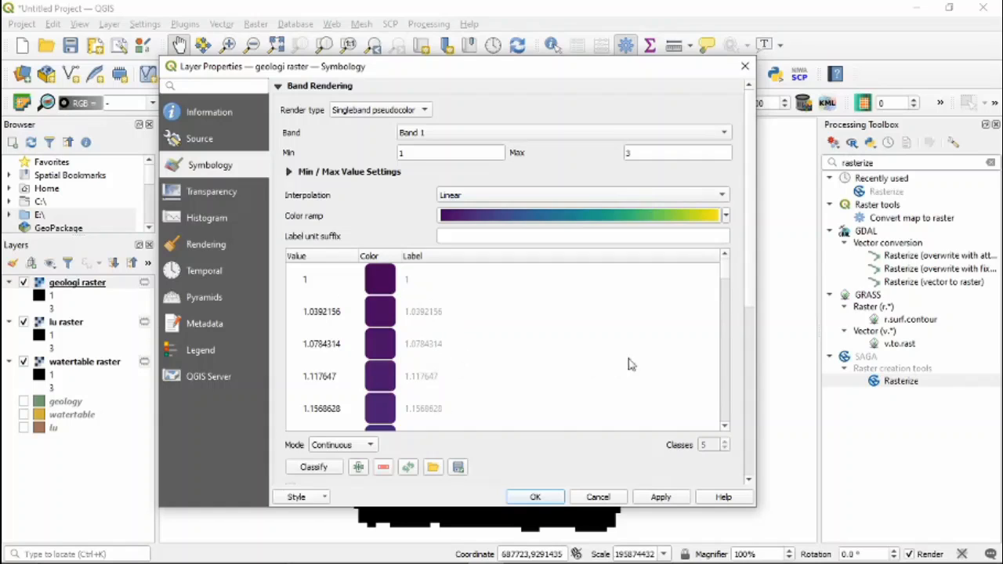
# - Classify the geologi raster by equal interval into 3 classes and apply the symbology
pyautogui.moveTo(727, 274)
pyautogui.mouseDown()
pyautogui.moveTo(726, 314)
pyautogui.moveTo(725, 274)
pyautogui.mouseUp()
pyautogui.click(350, 446)
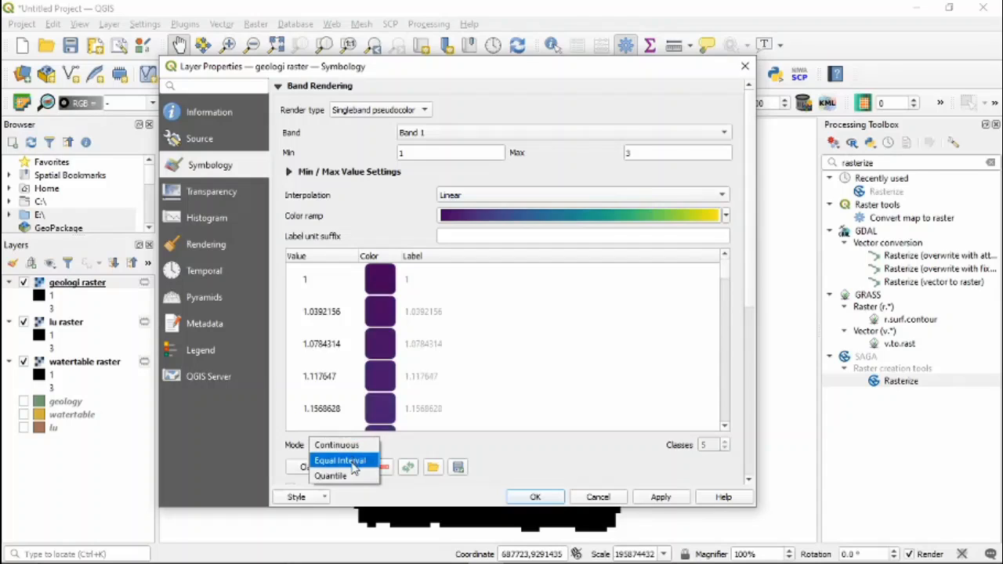
pyautogui.click(355, 464)
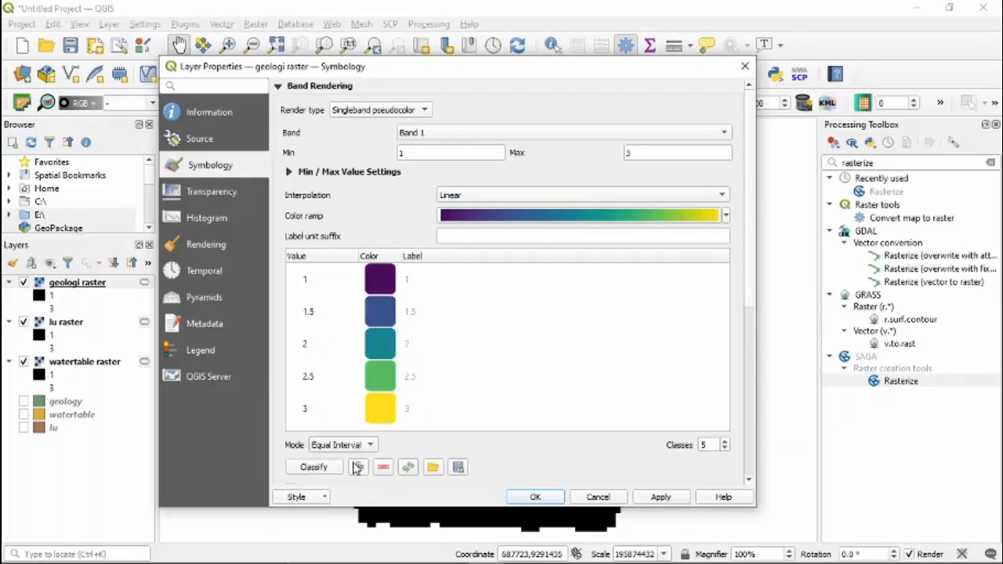
pyautogui.click(726, 450)
pyautogui.click(726, 450)
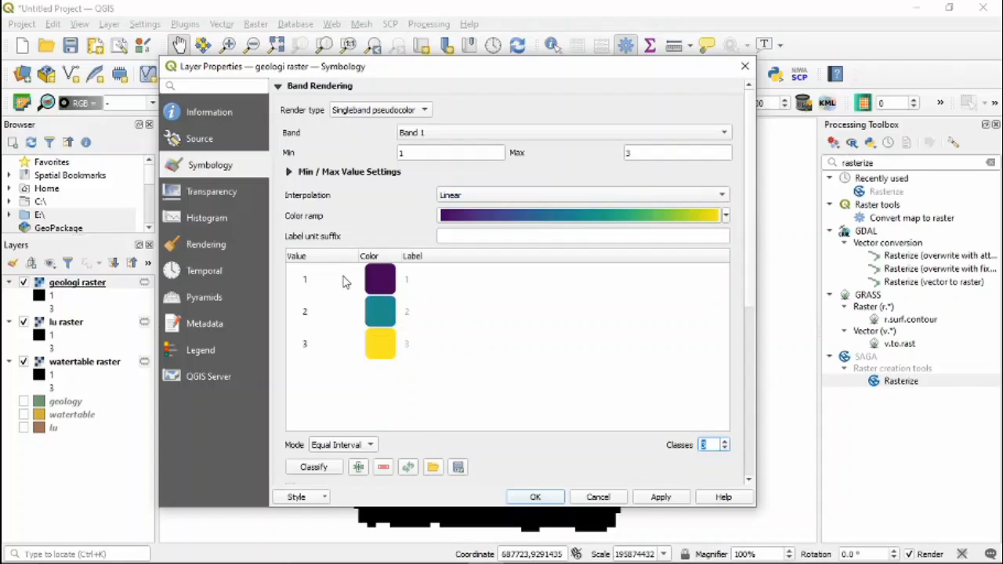
pyautogui.click(662, 499)
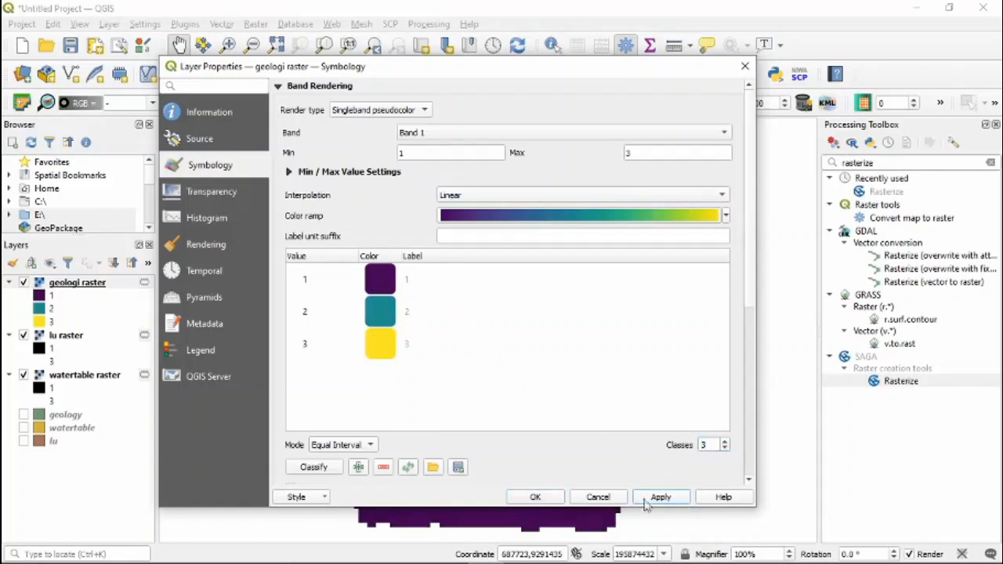
pyautogui.click(536, 498)
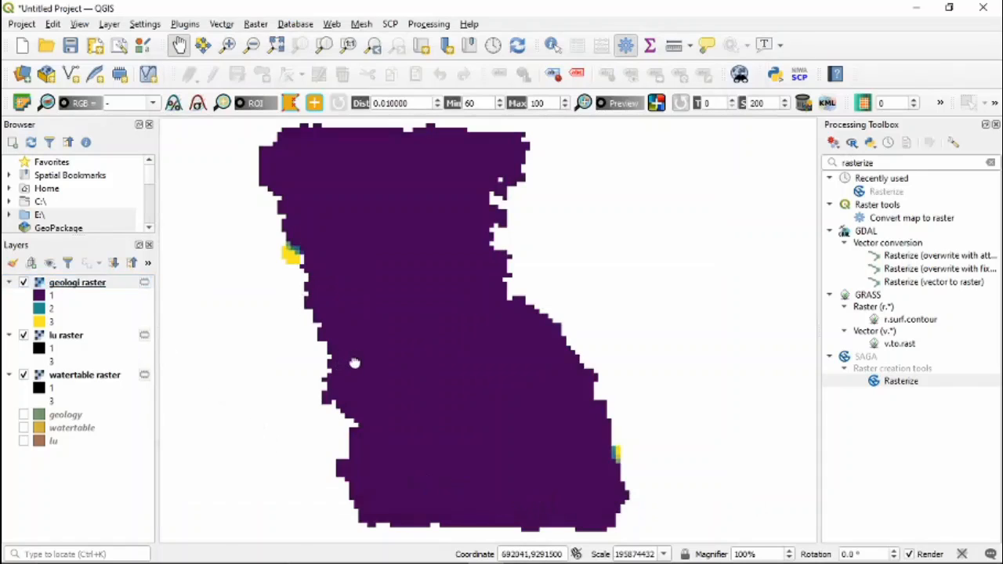
pyautogui.moveTo(353, 363); pyautogui.dragTo(383, 349)
pyautogui.scroll(-1, 521, 402)
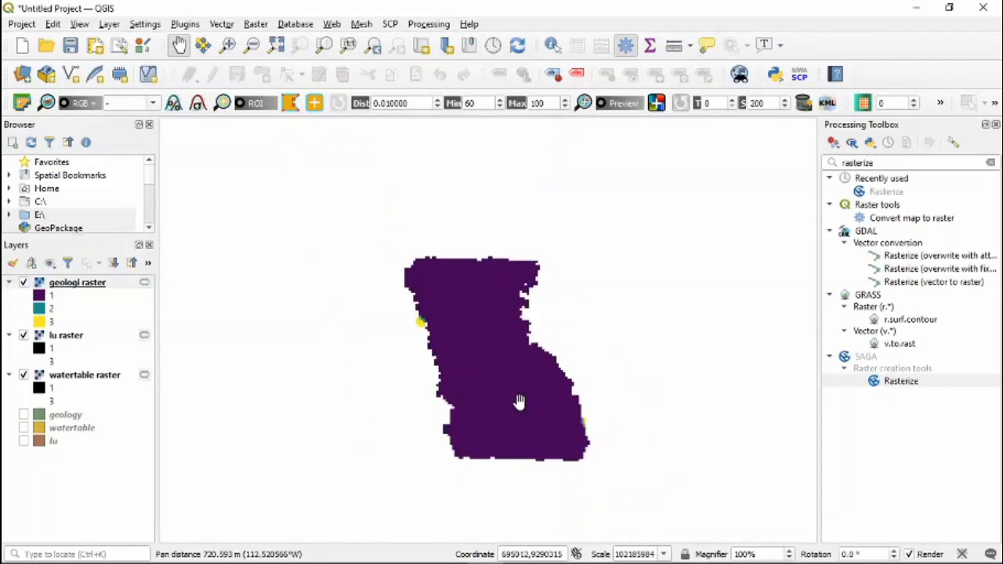
pyautogui.scroll(1, 545, 393)
pyautogui.moveTo(546, 395); pyautogui.dragTo(545, 405)
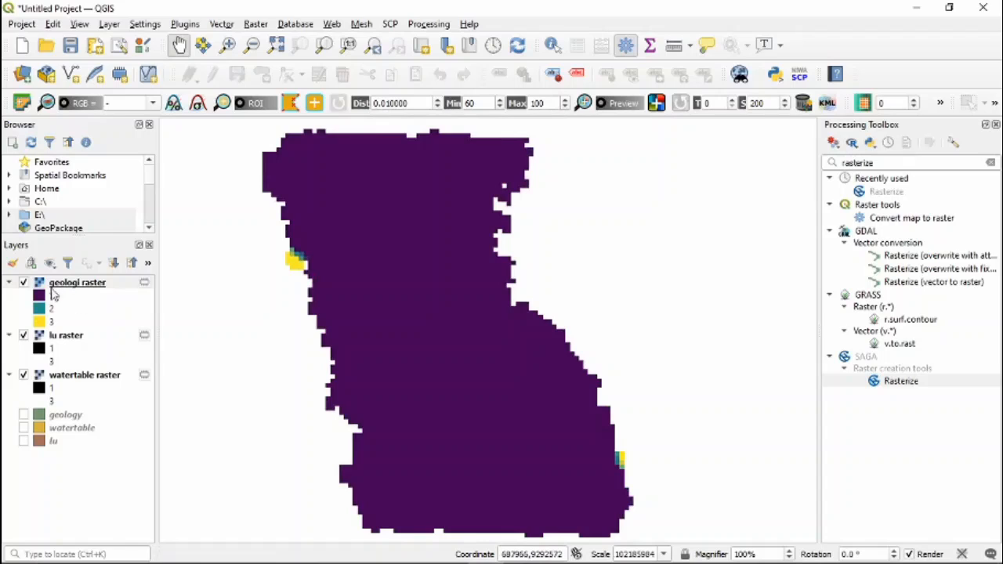
pyautogui.moveTo(513, 381); pyautogui.dragTo(522, 375)
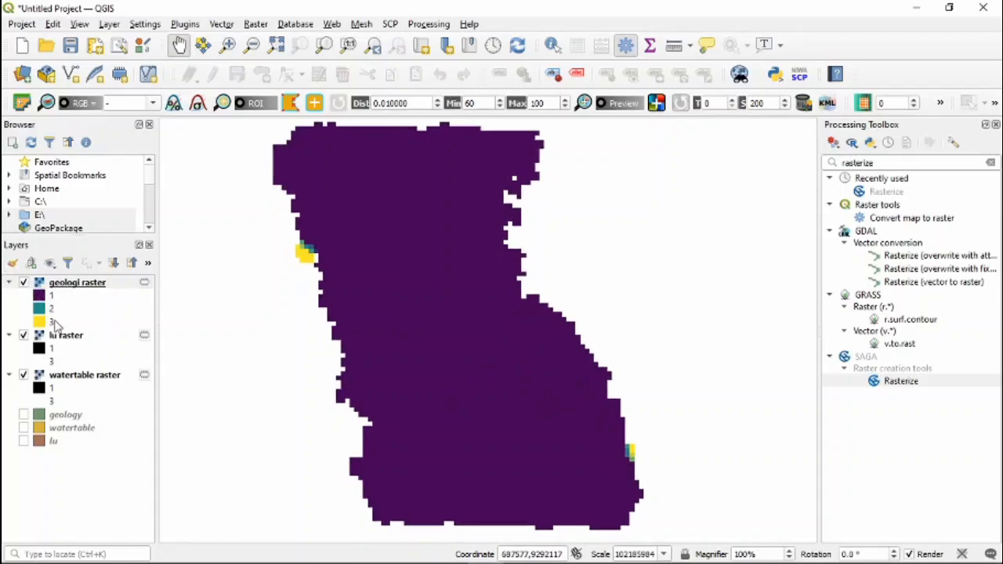
# - Review the Risk_geo and Risk_Litho values in the geology vector layer's attribute table, and close the table
pyautogui.click(63, 420)
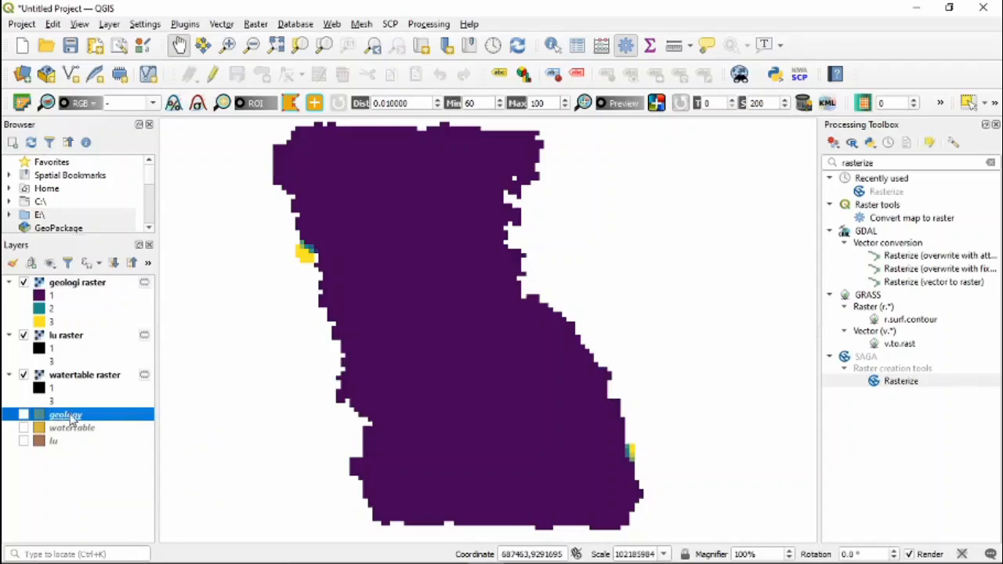
pyautogui.rightClick(71, 420)
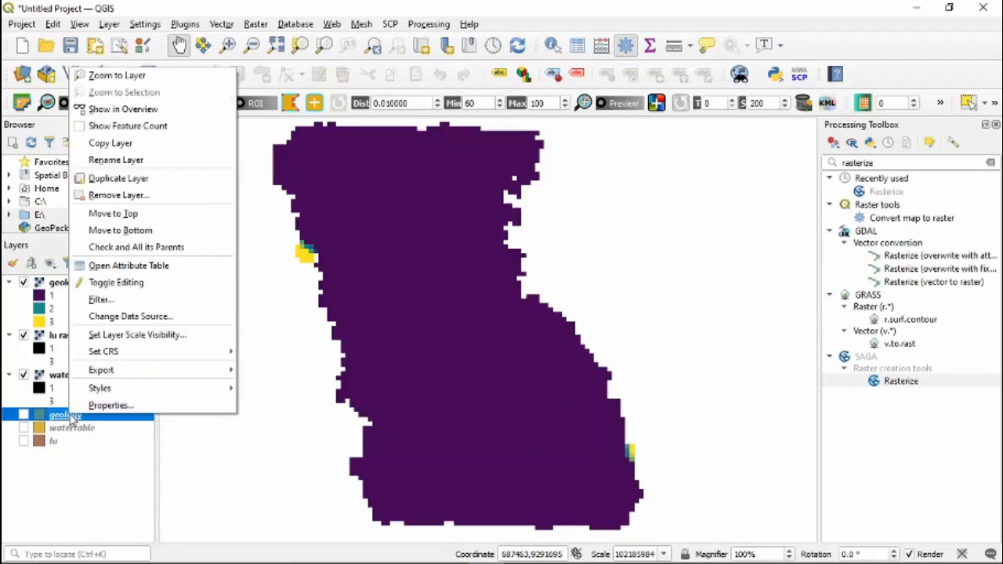
pyautogui.click(147, 266)
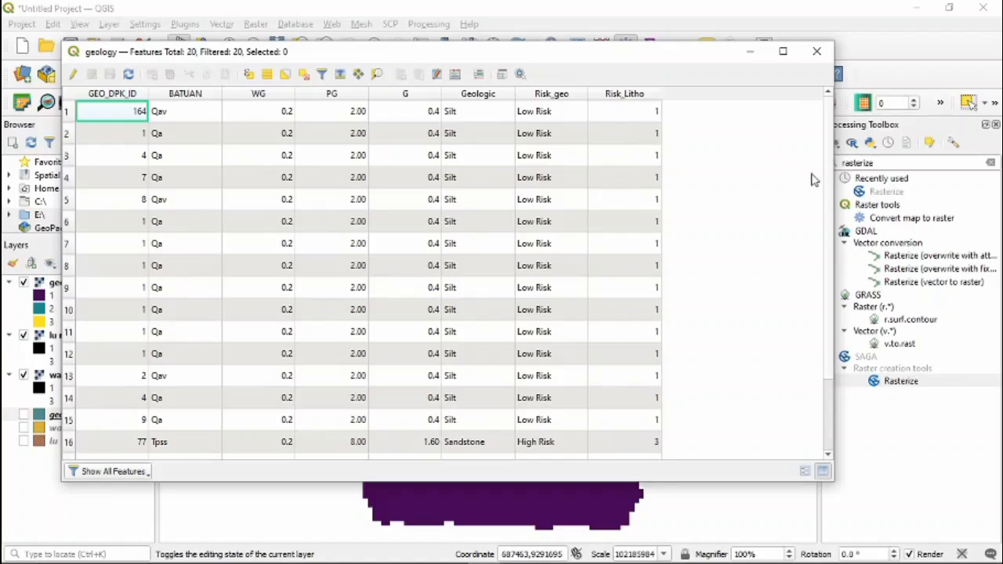
pyautogui.scroll(-1, 828, 183)
pyautogui.scroll(1, 828, 183)
pyautogui.scroll(-1, 833, 304)
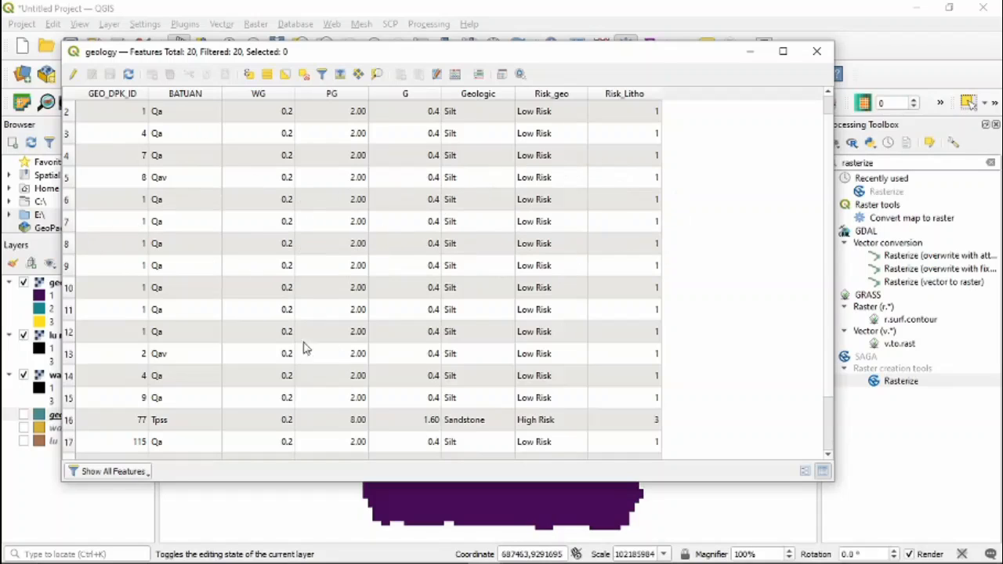
pyautogui.click(816, 51)
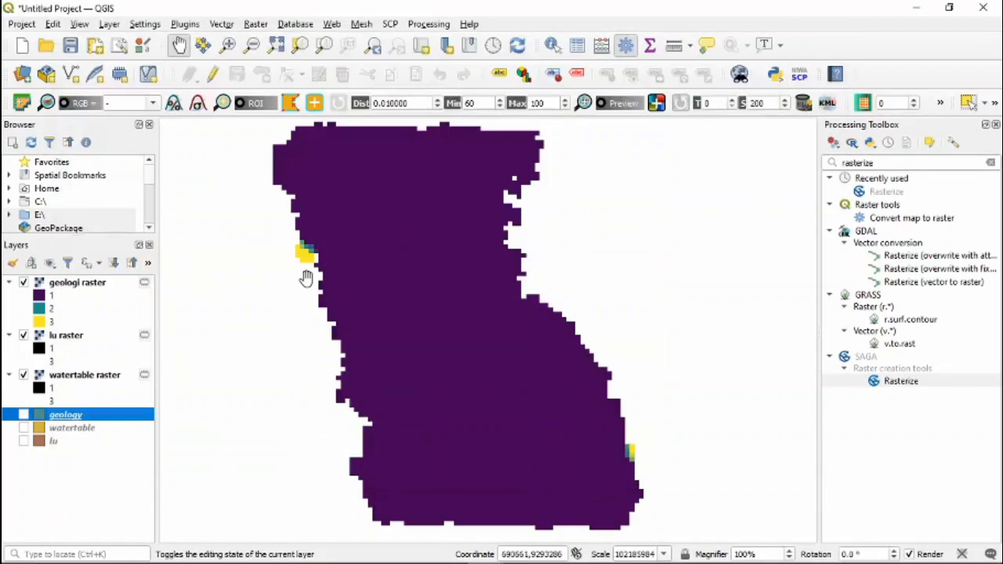
# - Set the lu raster's symbology to singleband pseudocolor with the Viridis color ramp
pyautogui.click(70, 336)
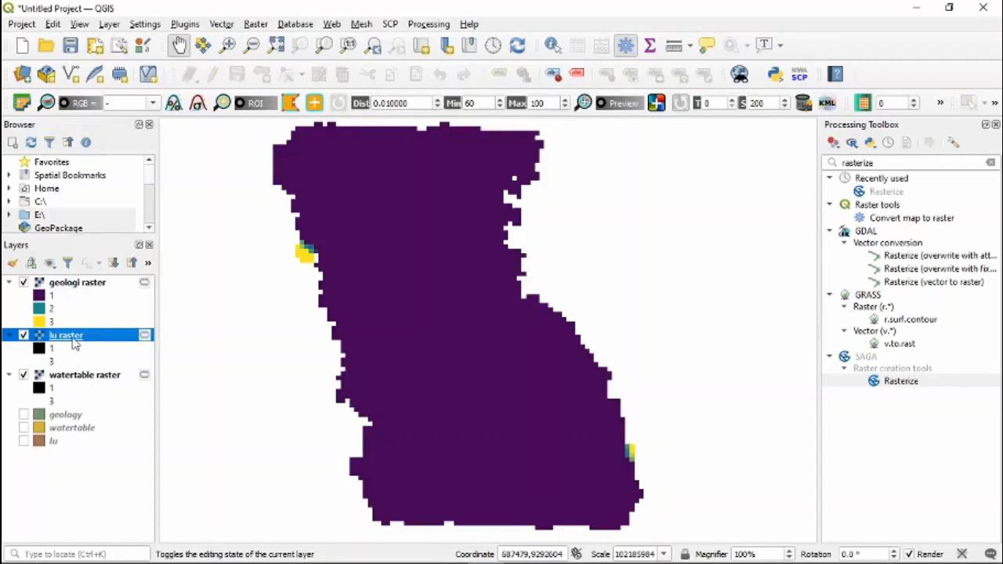
pyautogui.rightClick(69, 339)
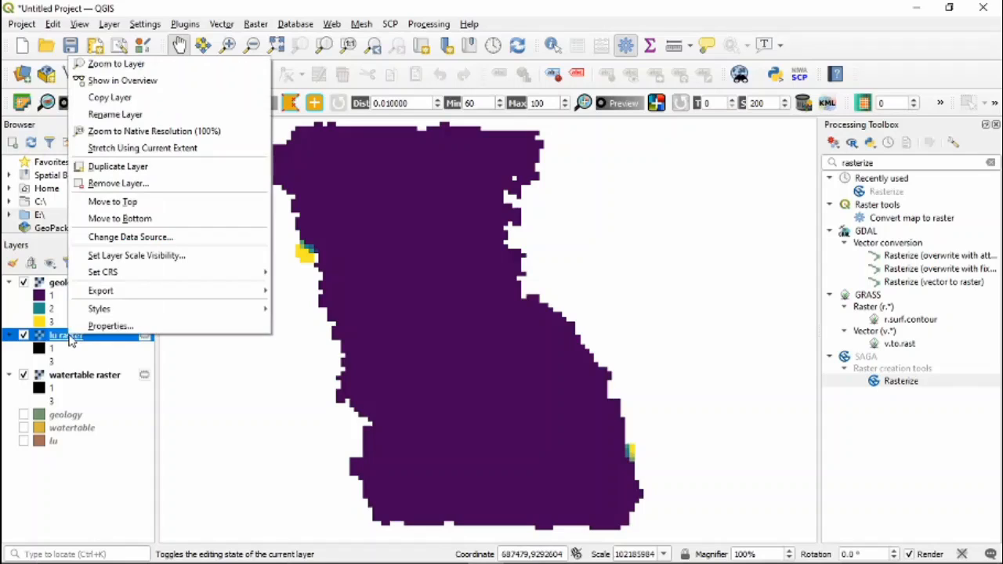
pyautogui.click(135, 327)
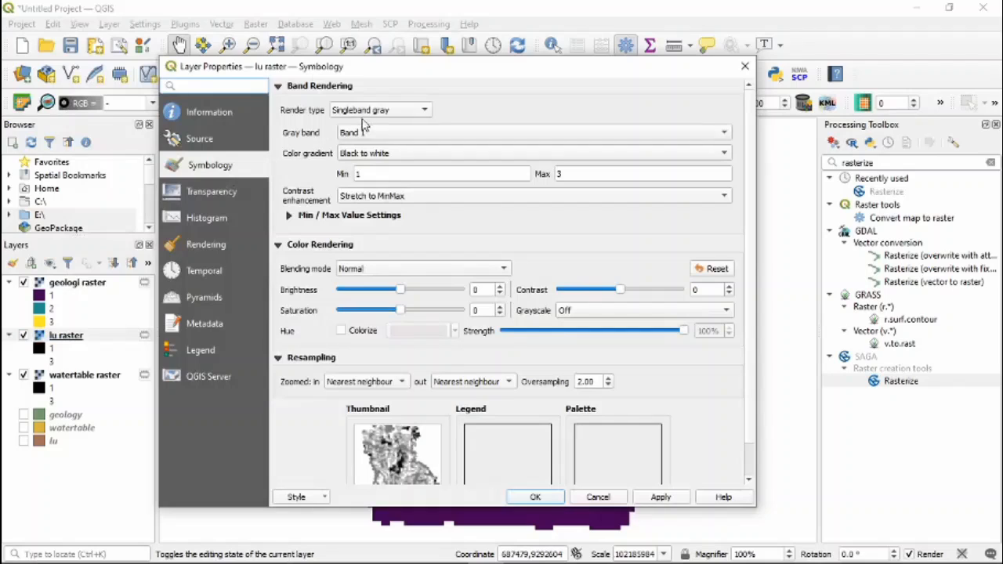
pyautogui.click(370, 114)
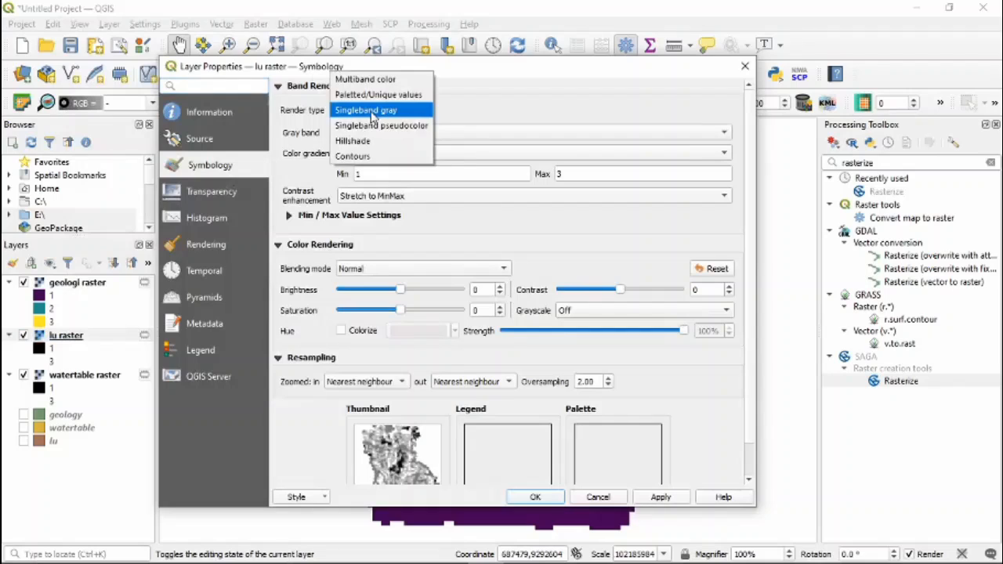
pyautogui.click(391, 125)
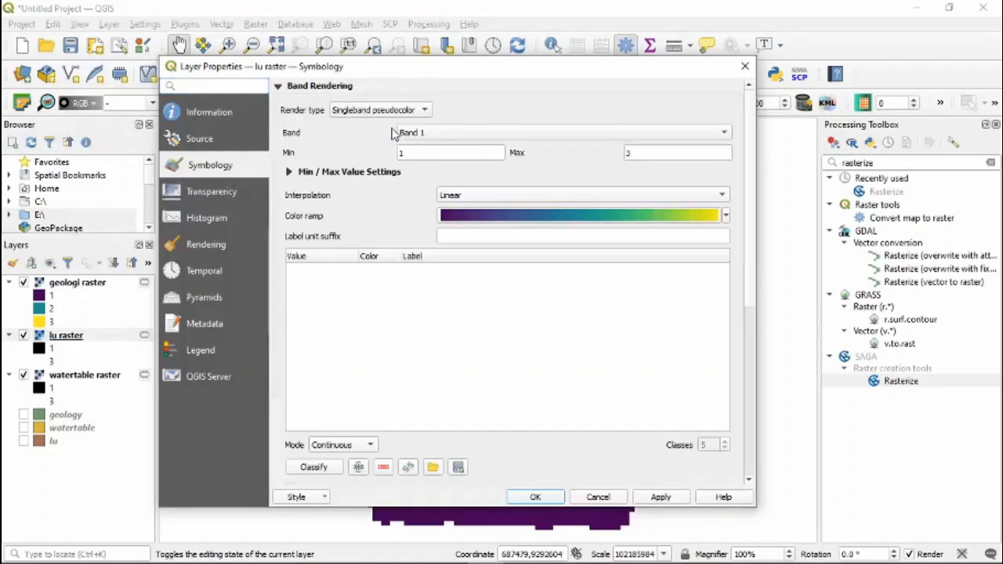
pyautogui.click(726, 216)
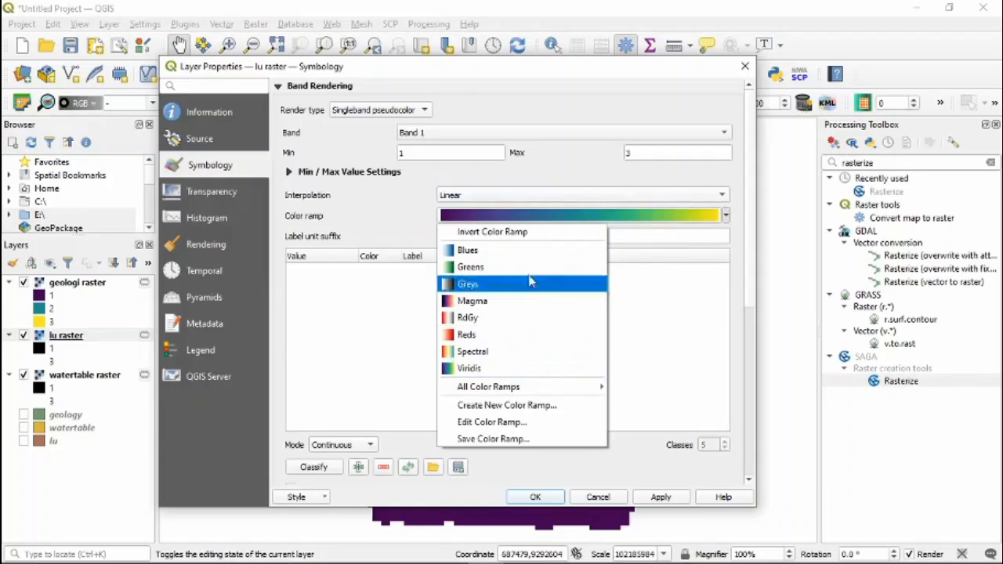
pyautogui.click(506, 370)
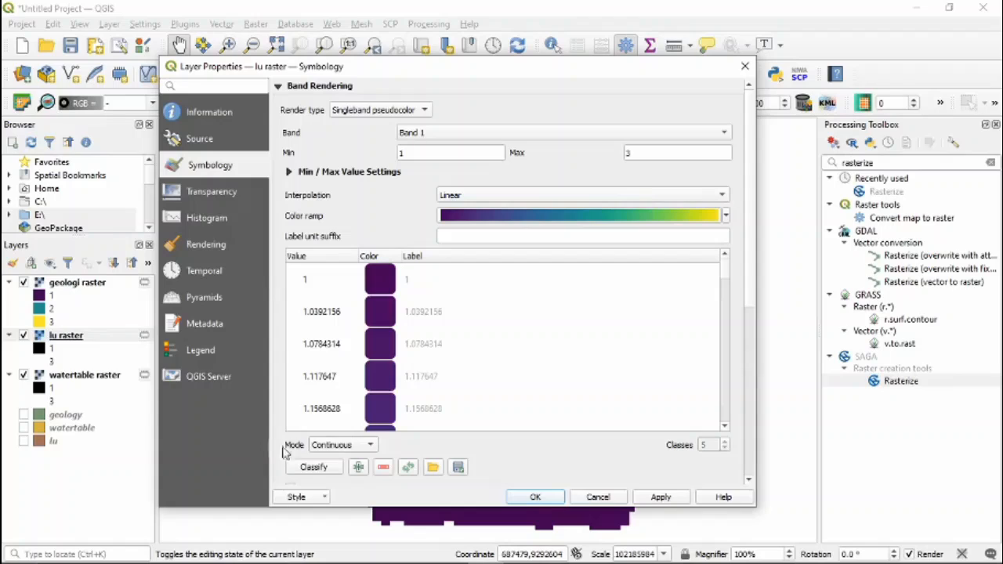
# - Classify the lu raster by equal interval into 3 classes and apply the symbology
pyautogui.click(349, 445)
pyautogui.click(373, 460)
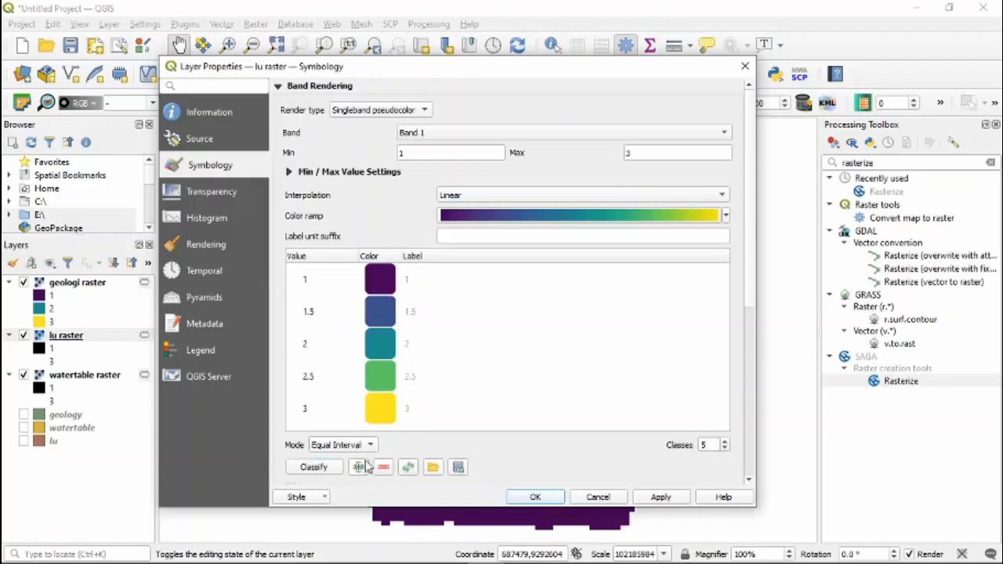
pyautogui.click(726, 449)
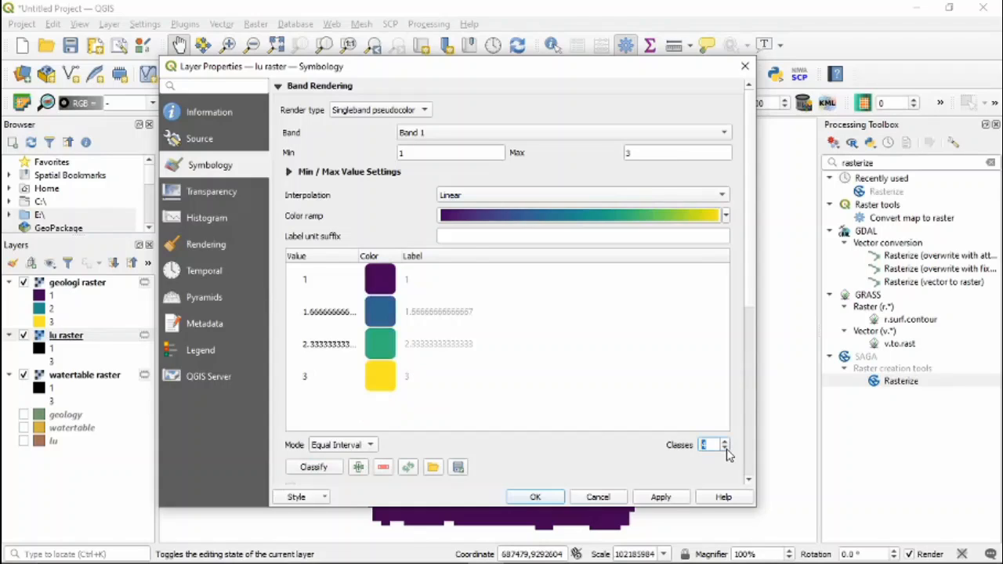
pyautogui.click(725, 450)
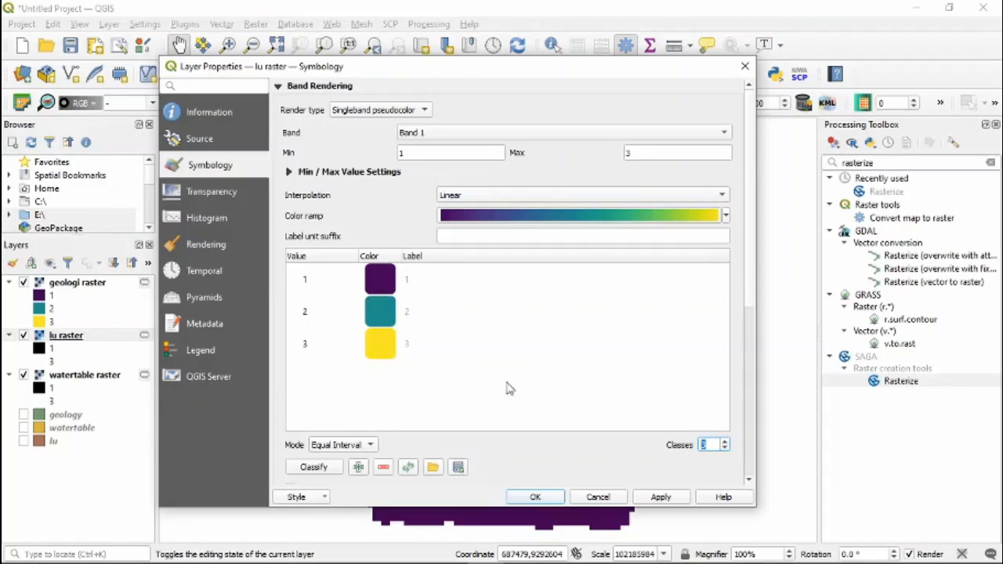
pyautogui.click(663, 498)
pyautogui.click(535, 497)
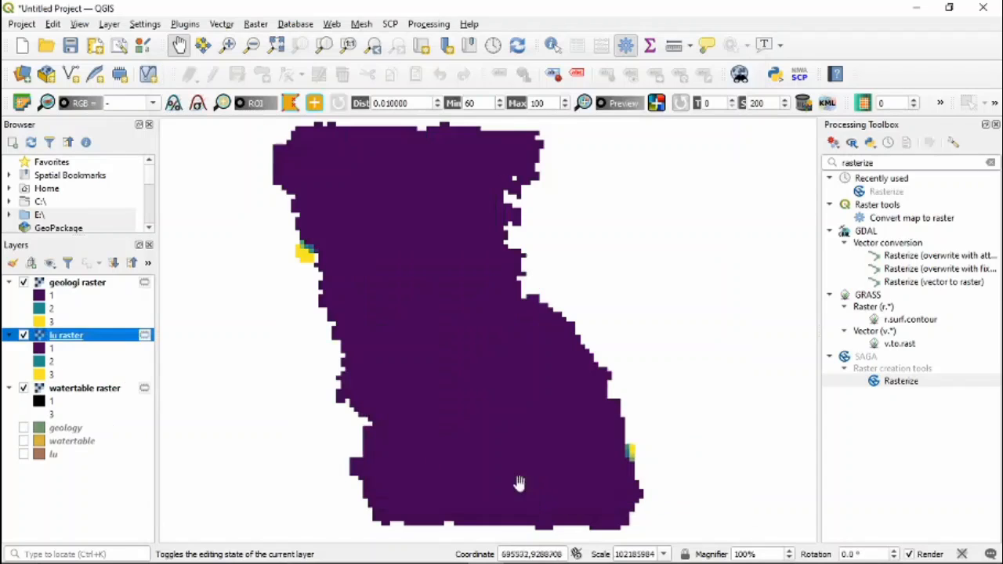
# - Hide the geologi raster to show the classified lu raster on the map
pyautogui.click(23, 283)
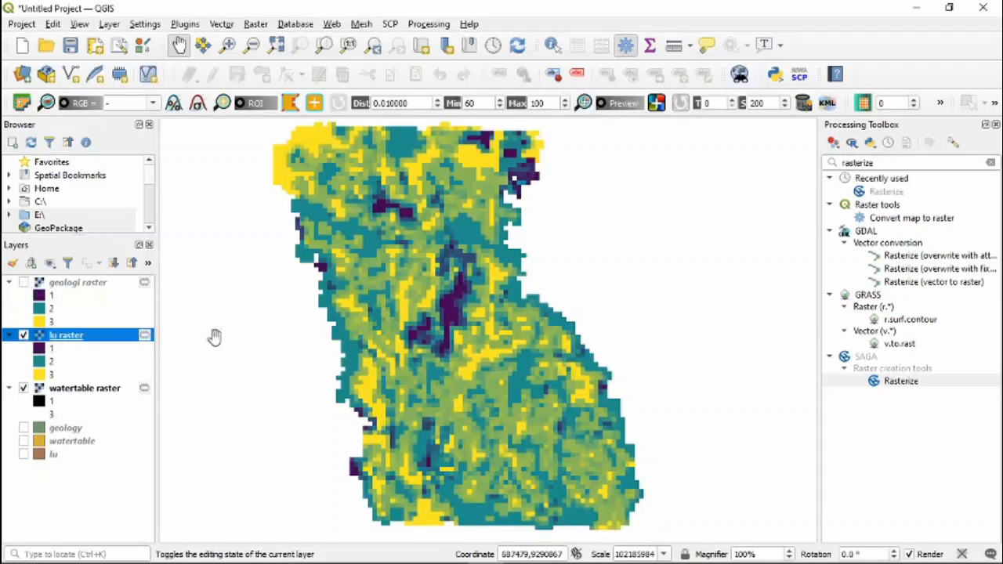
pyautogui.moveTo(420, 380)
pyautogui.mouseDown()
pyautogui.moveTo(418, 392)
pyautogui.moveTo(487, 374)
pyautogui.moveTo(409, 374)
pyautogui.moveTo(465, 378)
pyautogui.moveTo(420, 383)
pyautogui.mouseUp()
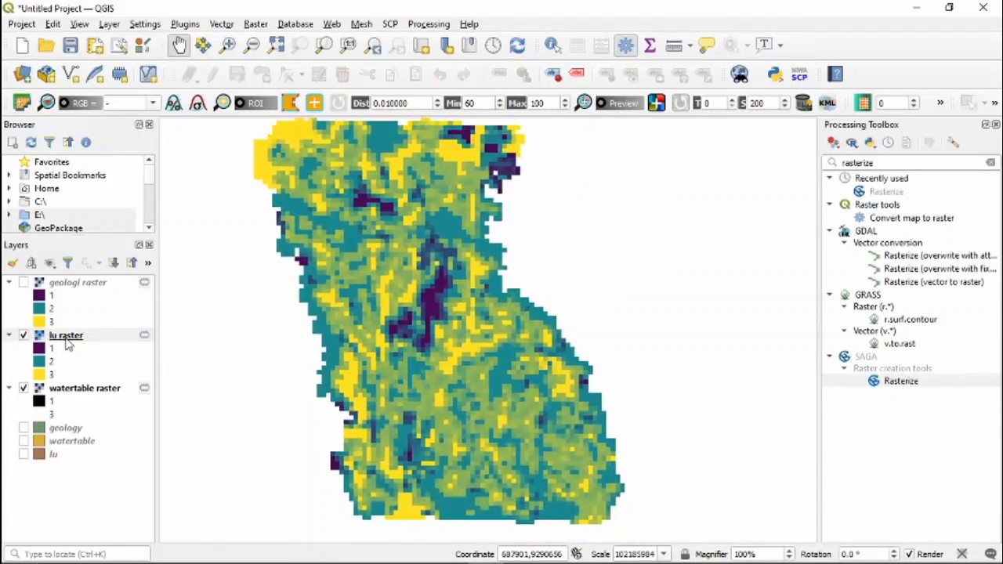
pyautogui.moveTo(67, 343)
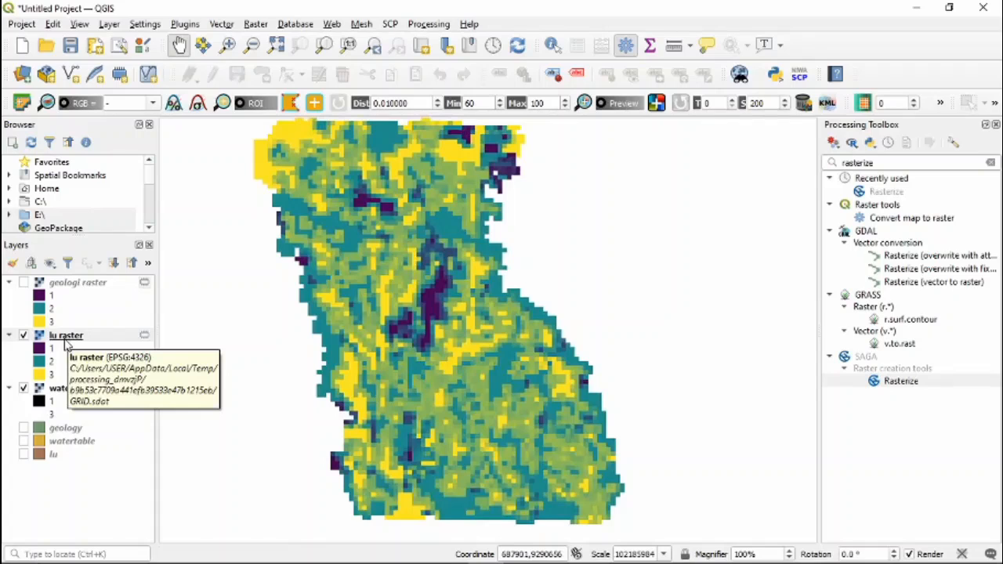
# - Review the Risk_lu and Rank_lu values of the land uses in the lu vector layer's attribute table, and close the table
pyautogui.click(61, 456)
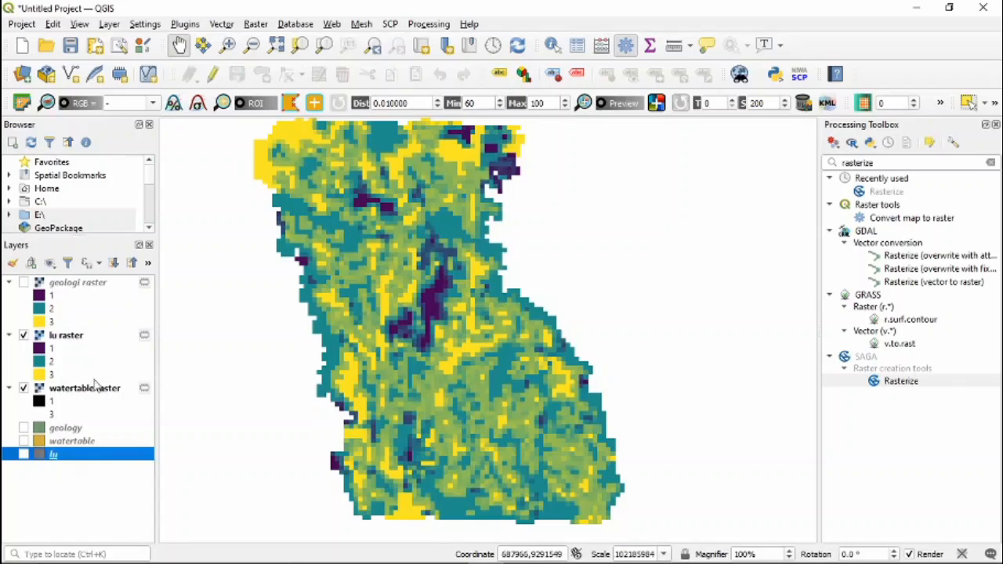
pyautogui.rightClick(66, 460)
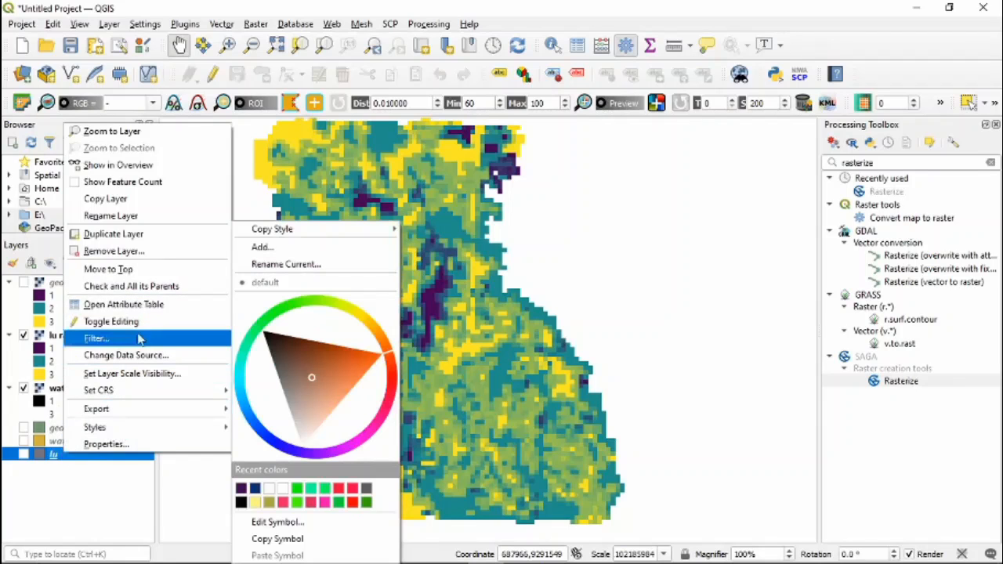
pyautogui.click(125, 304)
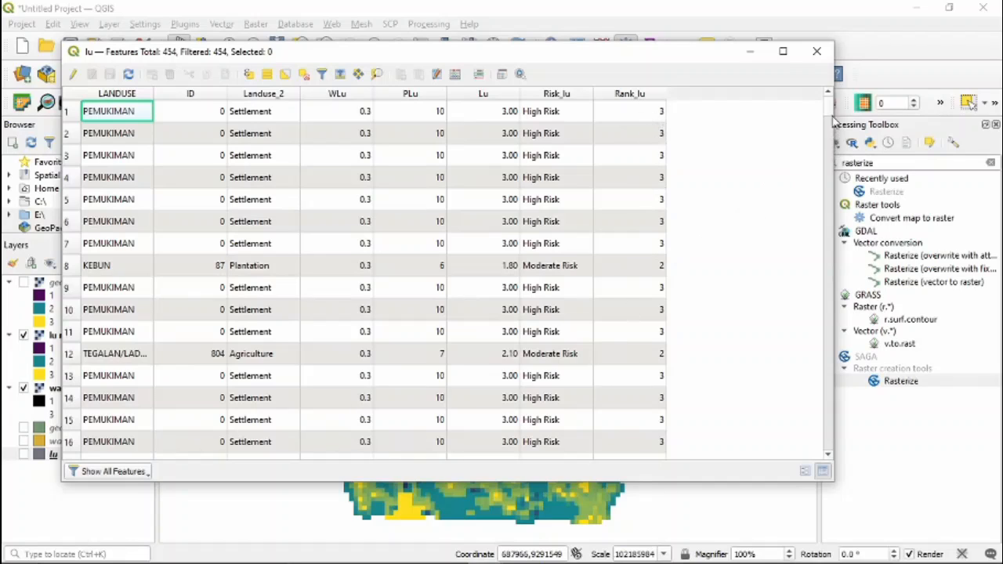
pyautogui.moveTo(830, 112); pyautogui.dragTo(829, 100)
pyautogui.click(558, 288)
pyautogui.click(561, 274)
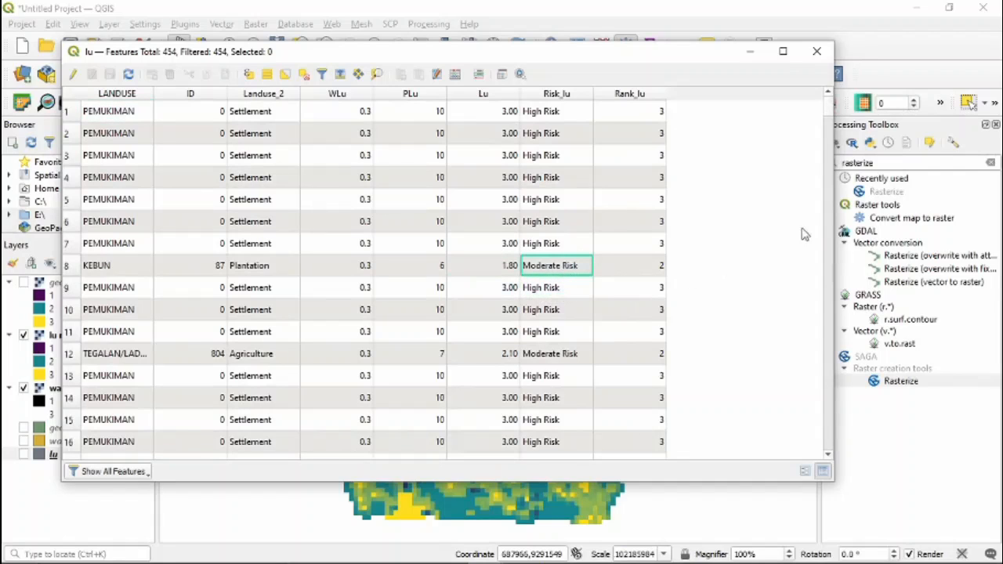
pyautogui.scroll(-10, 709, 305)
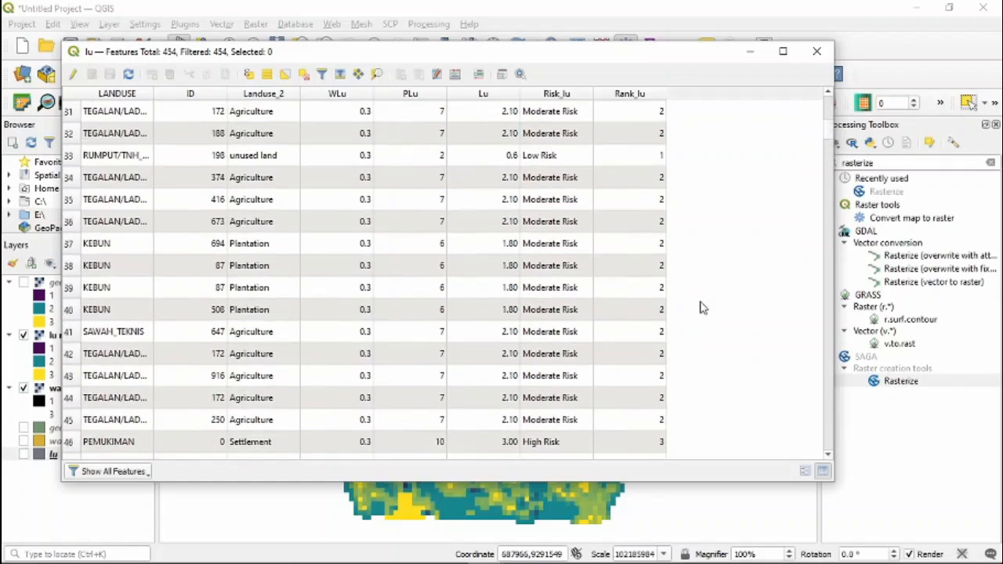
pyautogui.click(562, 161)
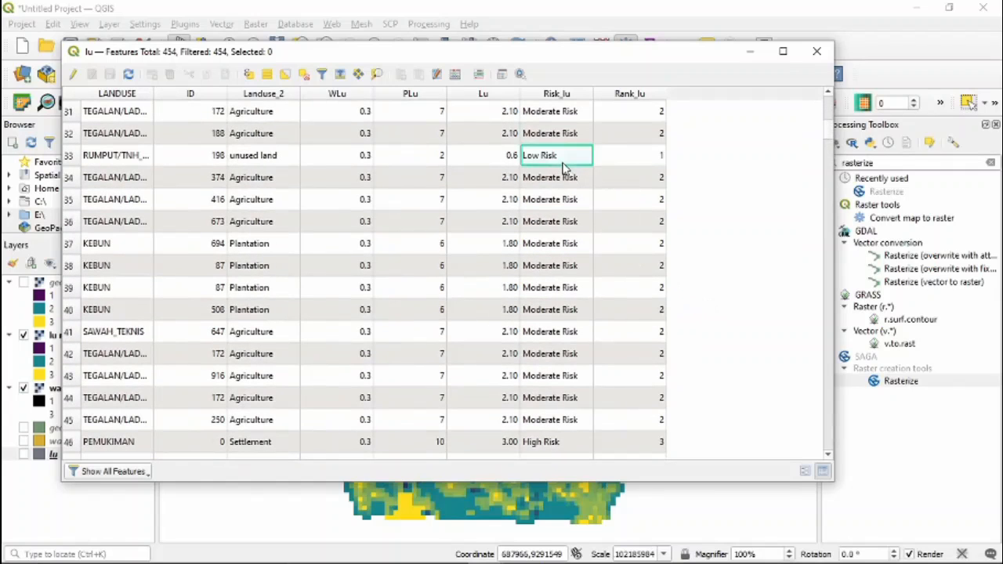
pyautogui.click(627, 162)
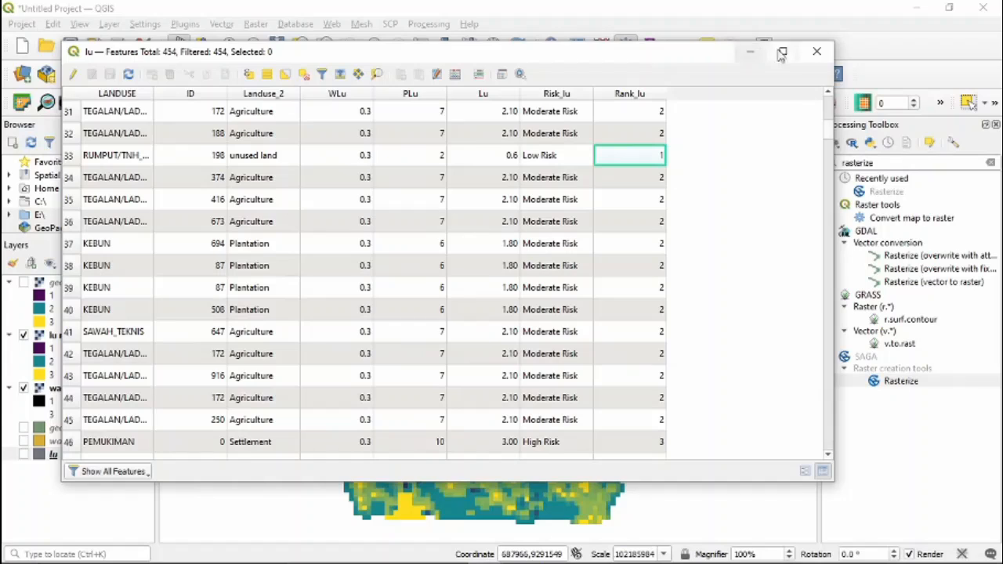
pyautogui.click(816, 51)
# - Set the watertable raster's symbology to singleband pseudocolor with the Viridis color ramp
pyautogui.click(105, 388)
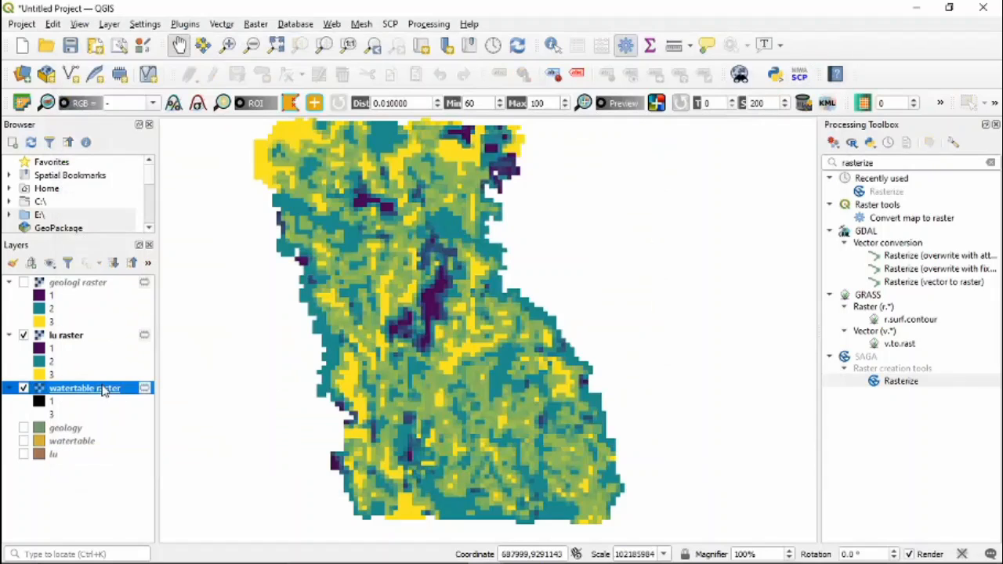
pyautogui.rightClick(76, 391)
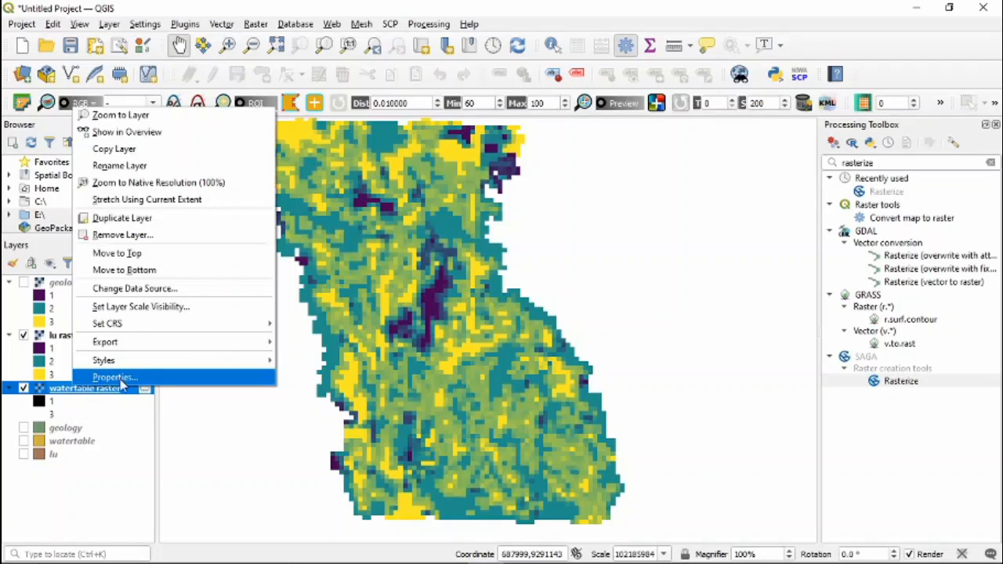
pyautogui.click(117, 378)
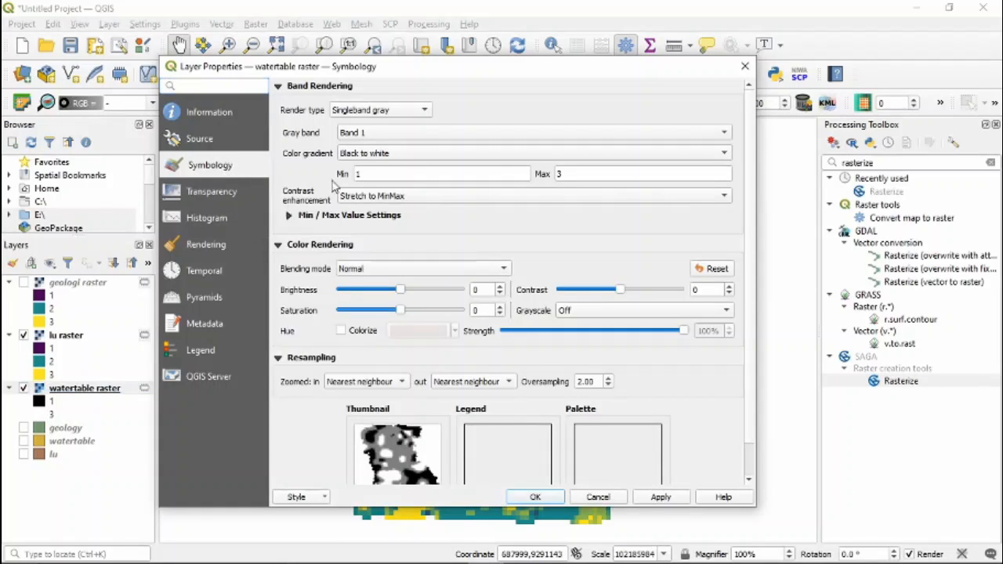
pyautogui.click(380, 112)
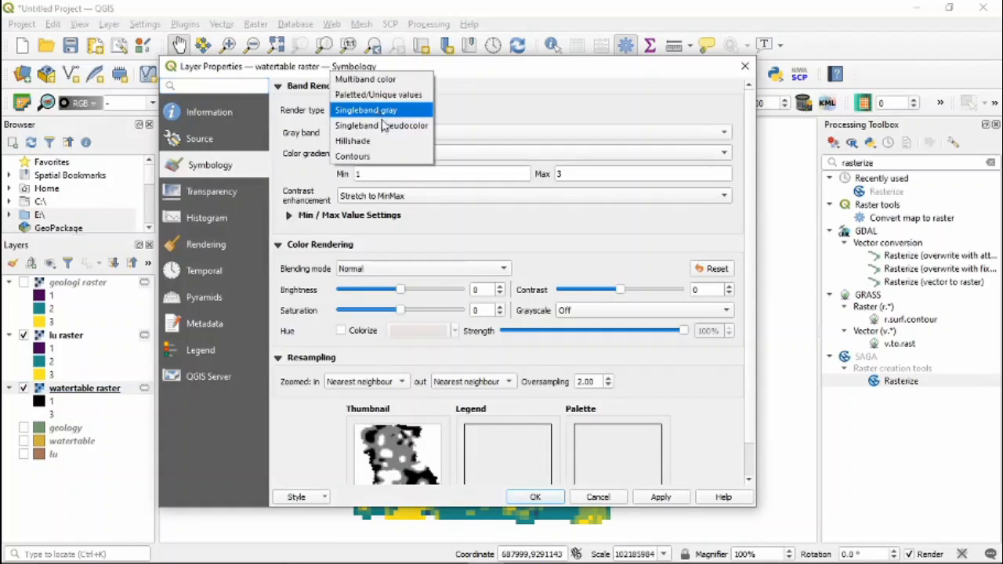
pyautogui.click(387, 126)
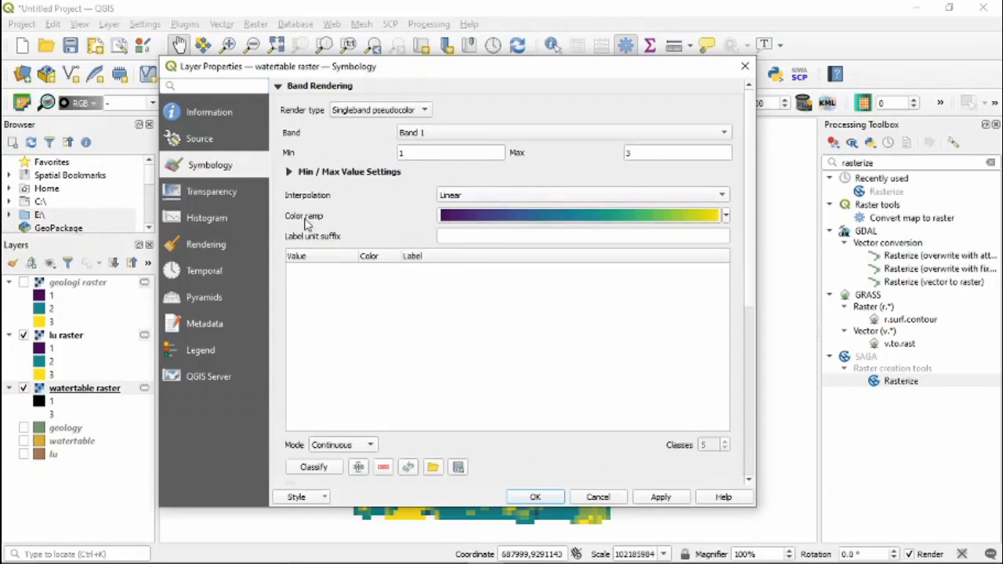
pyautogui.click(725, 217)
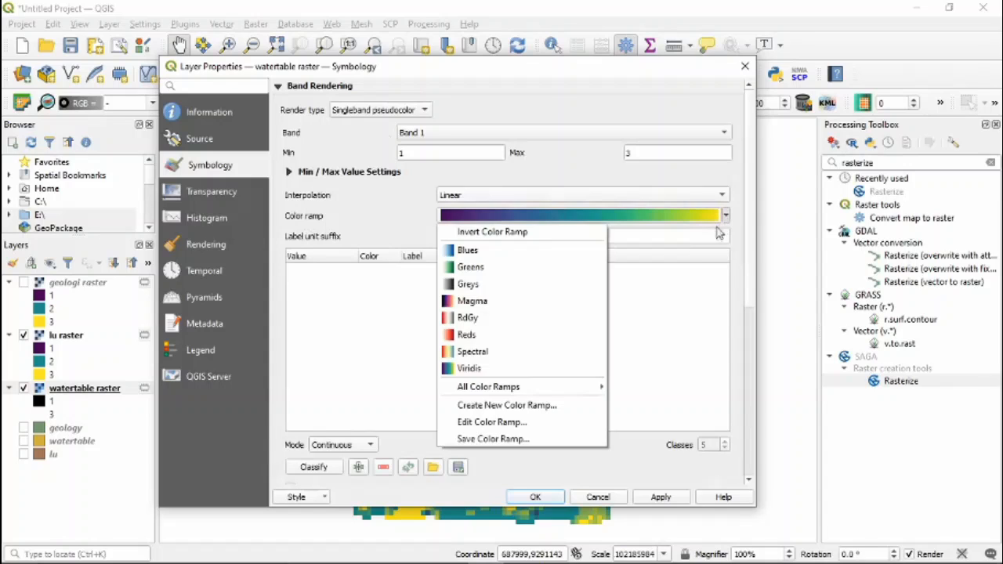
pyautogui.click(509, 370)
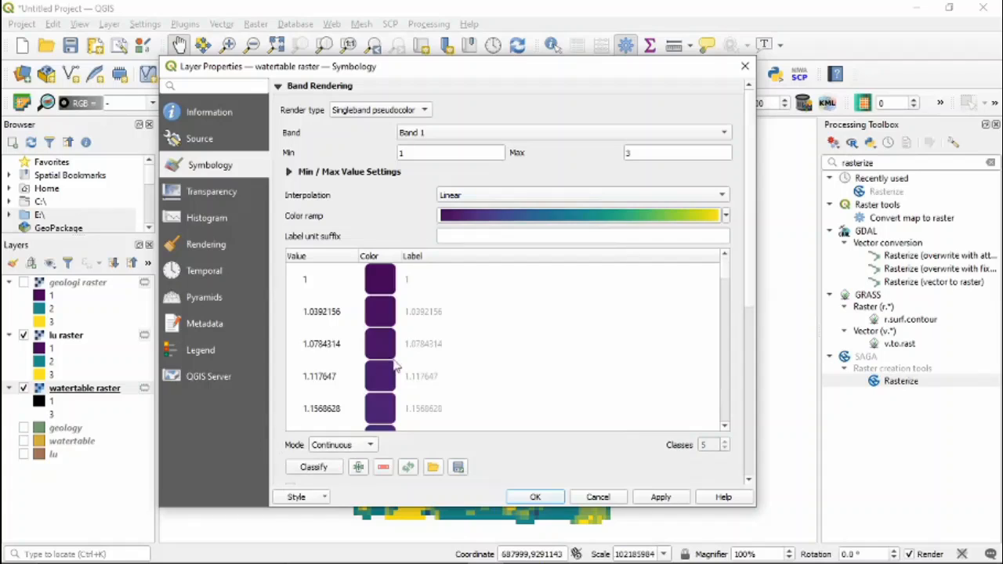
# - Classify the watertable raster by equal interval into 3 classes, apply the symbology, and hide the lu raster
pyautogui.click(366, 443)
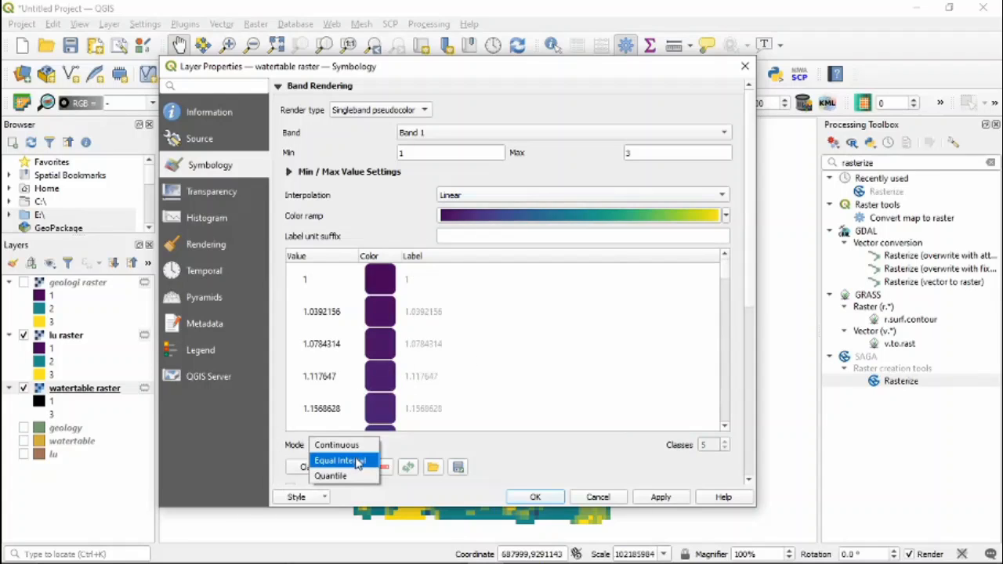
pyautogui.click(362, 462)
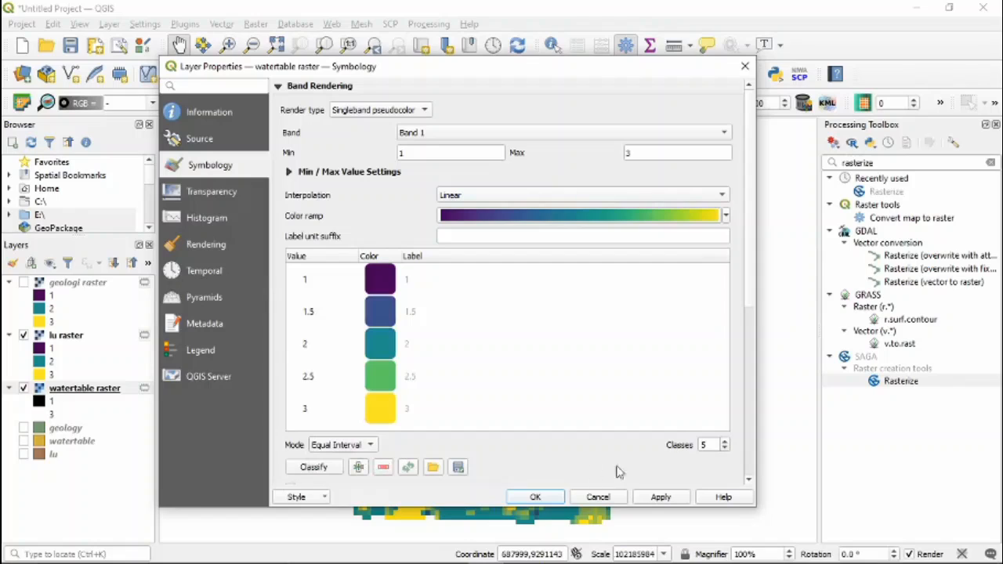
pyautogui.click(725, 450)
pyautogui.click(725, 449)
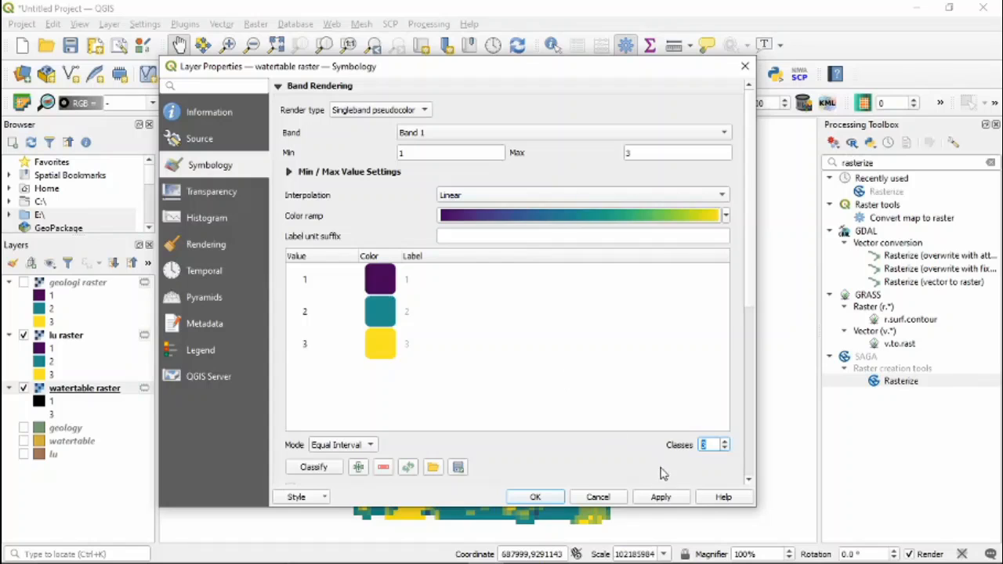
pyautogui.click(662, 498)
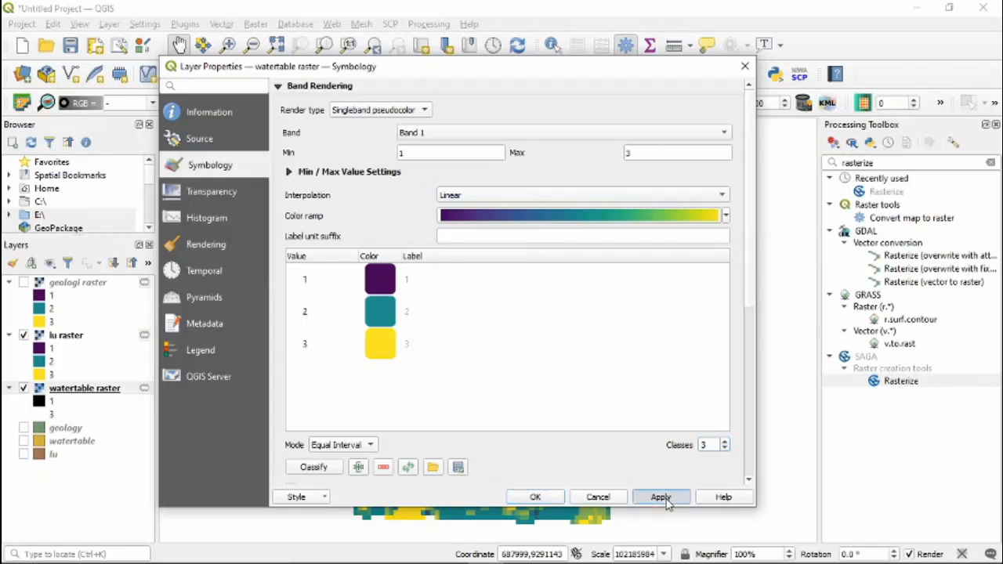
pyautogui.click(536, 499)
pyautogui.moveTo(380, 360); pyautogui.dragTo(454, 345)
pyautogui.click(24, 335)
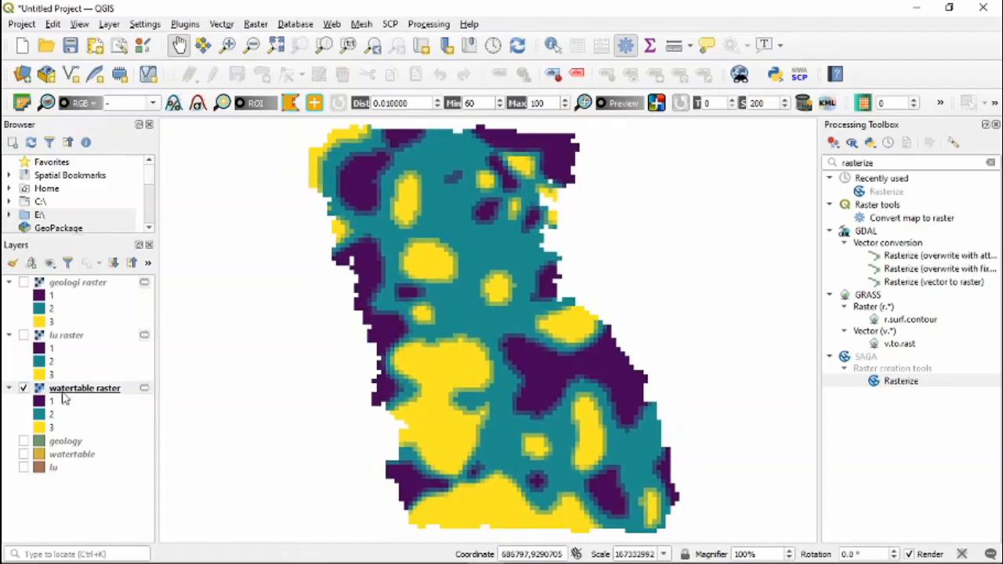
# - Review the Risk_dept and Rank_dept values in the watertable vector layer's attribute table, and close the table
pyautogui.click(75, 455)
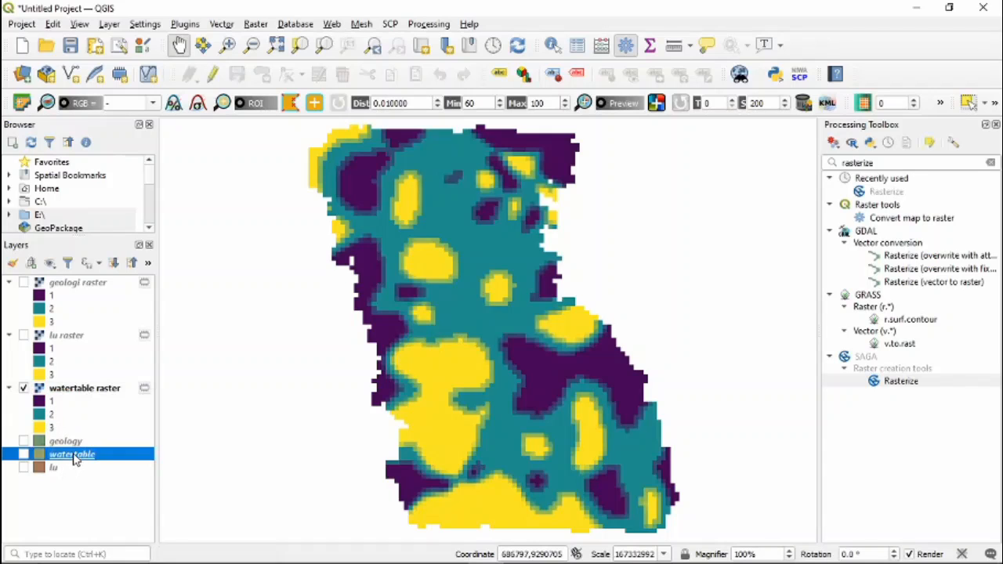
pyautogui.rightClick(75, 457)
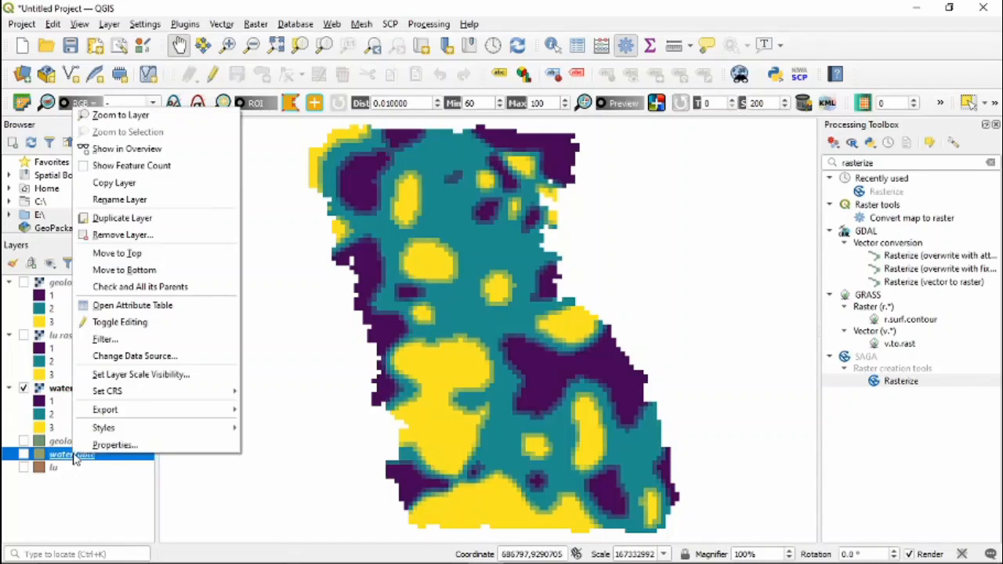
pyautogui.click(141, 306)
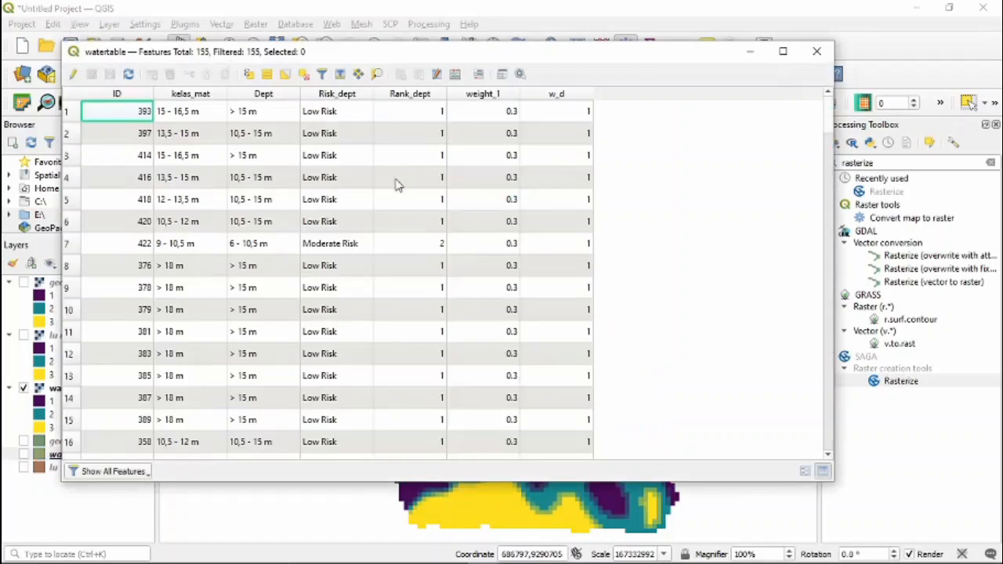
pyautogui.moveTo(471, 55); pyautogui.dragTo(525, 53)
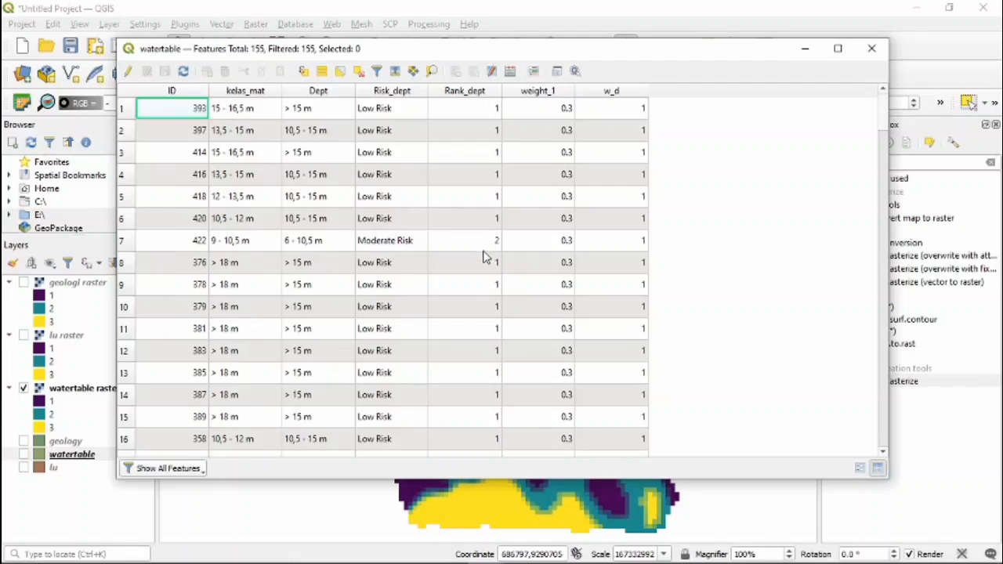
pyautogui.scroll(-15, 485, 259)
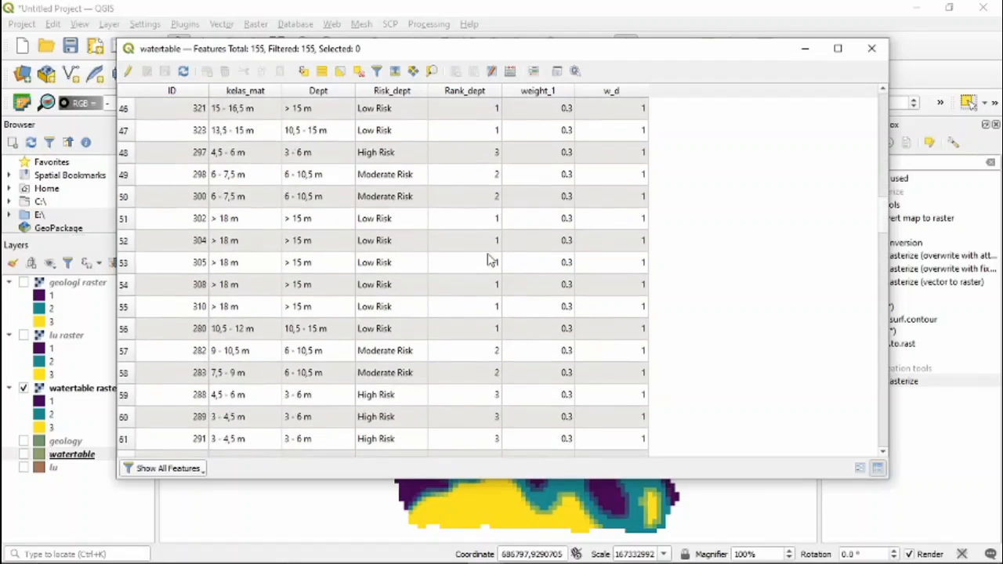
pyautogui.scroll(-5, 491, 260)
pyautogui.click(392, 206)
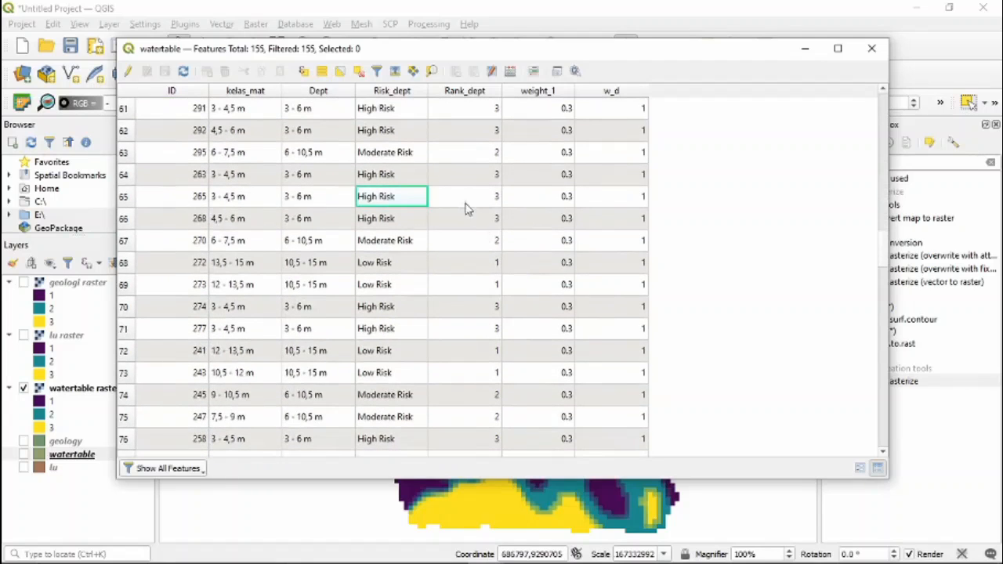
pyautogui.click(466, 205)
pyautogui.click(400, 218)
pyautogui.click(466, 220)
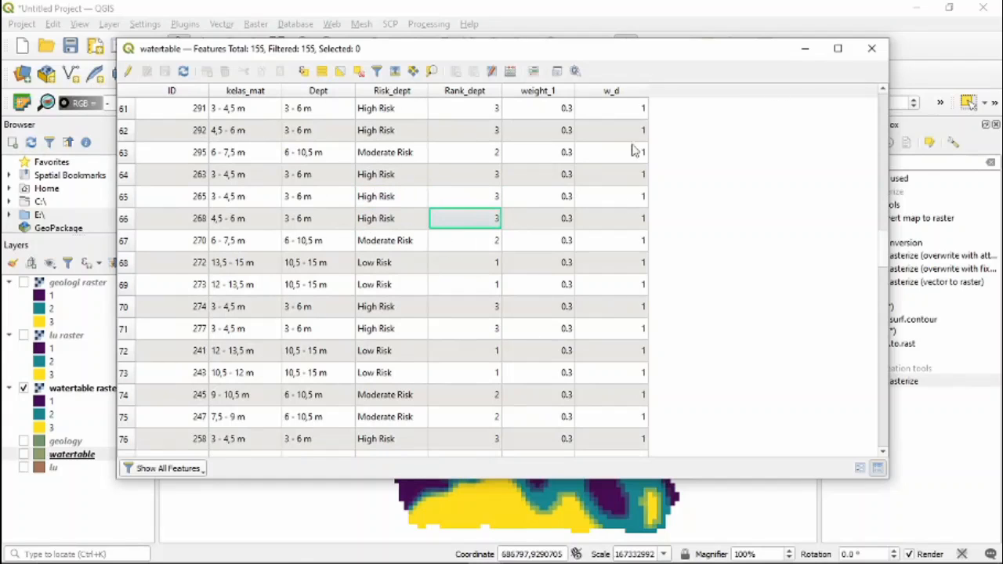
pyautogui.click(872, 48)
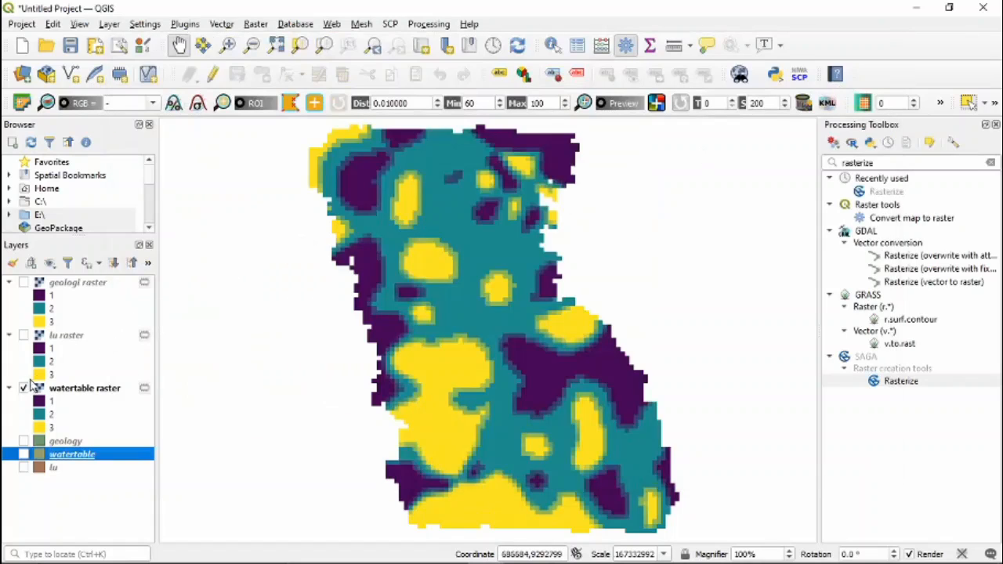
# - Turn the lu raster and geologi raster layers back on in the map
pyautogui.click(24, 335)
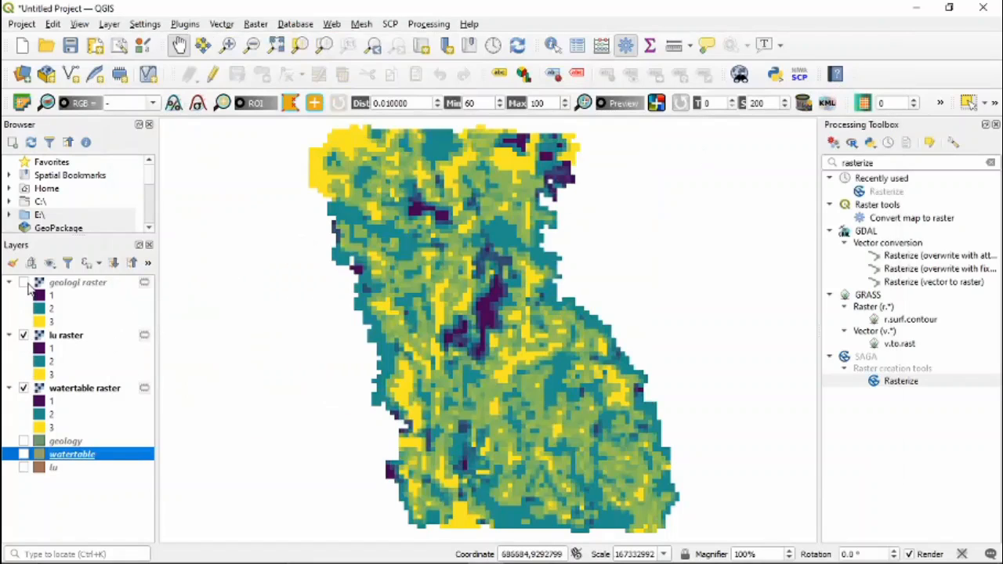
pyautogui.click(24, 282)
pyautogui.moveTo(412, 319); pyautogui.dragTo(477, 334)
pyautogui.scroll(-3, 412, 295)
pyautogui.scroll(3, 431, 305)
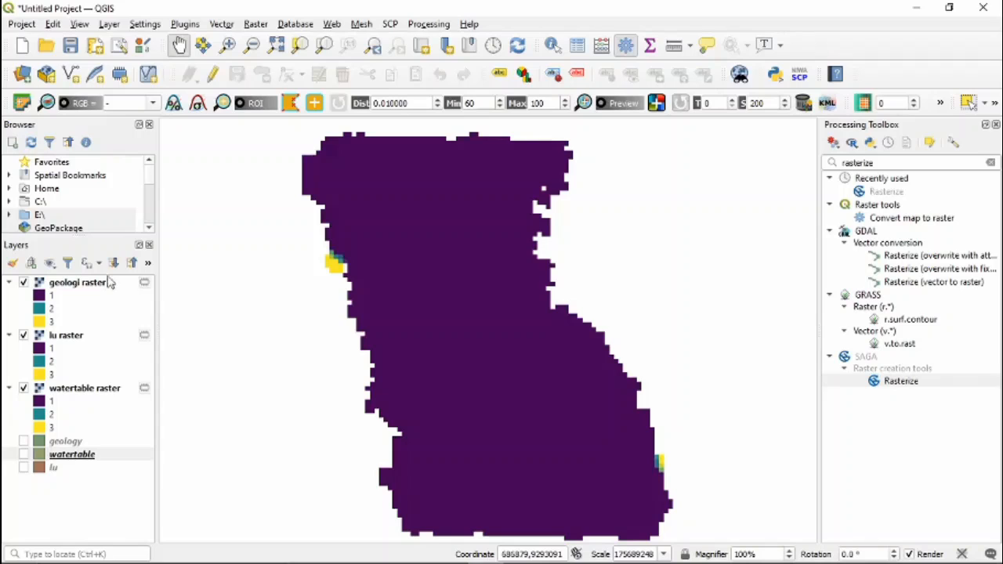
pyautogui.moveTo(380, 289); pyautogui.dragTo(396, 296)
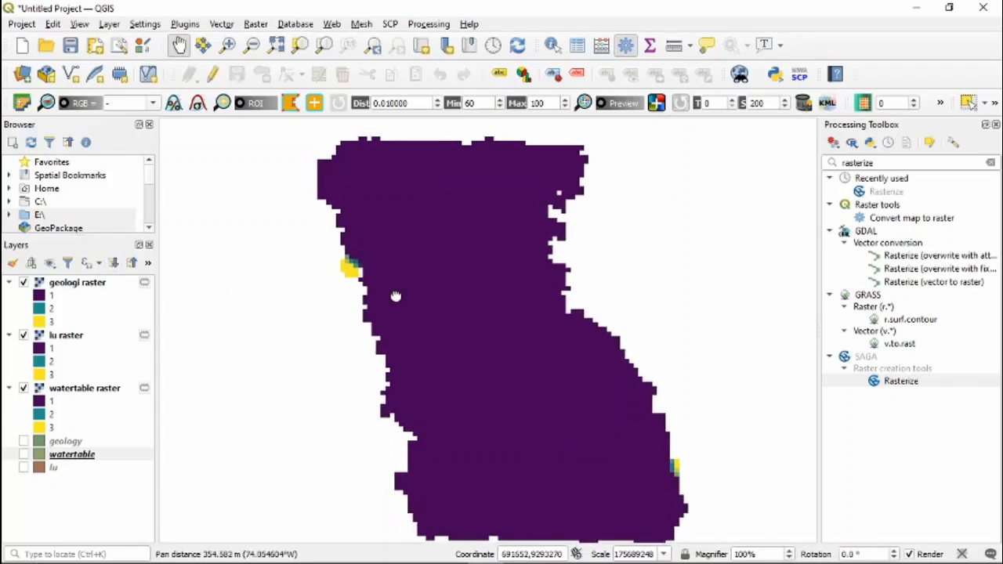
pyautogui.moveTo(378, 338); pyautogui.dragTo(378, 329)
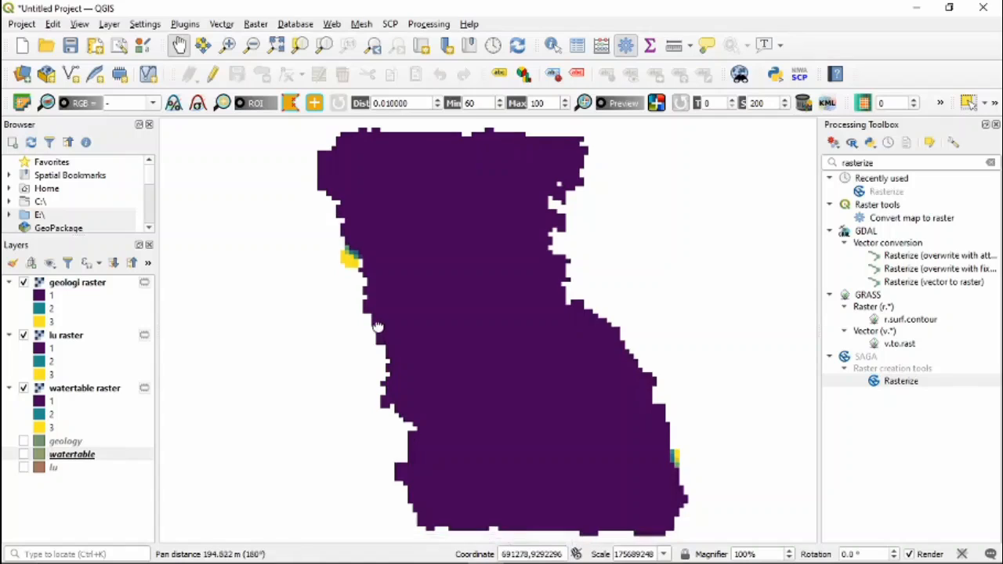
# - Select the geologi raster layer and open the Raster Calculator
pyautogui.click(73, 387)
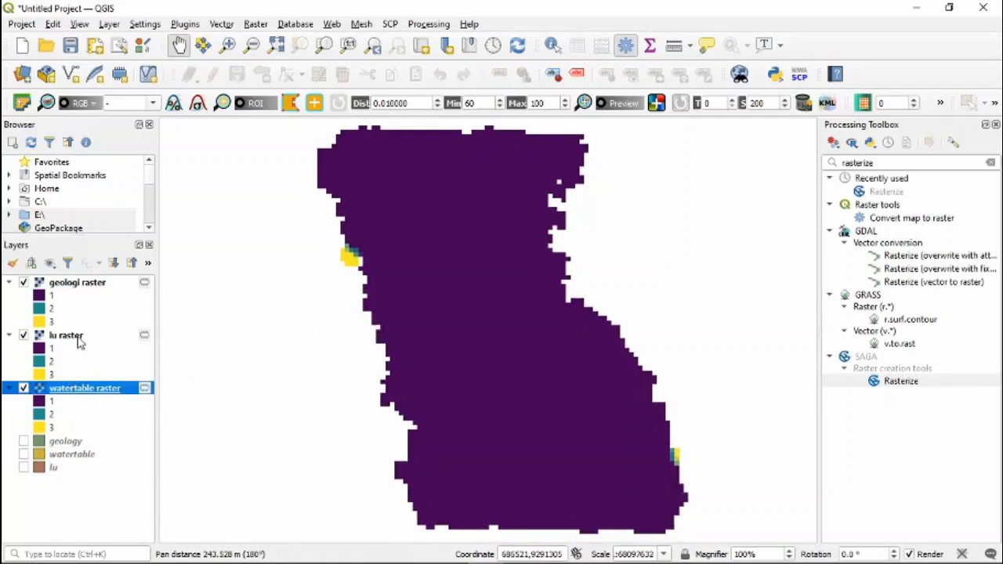
pyautogui.click(78, 337)
pyautogui.click(100, 284)
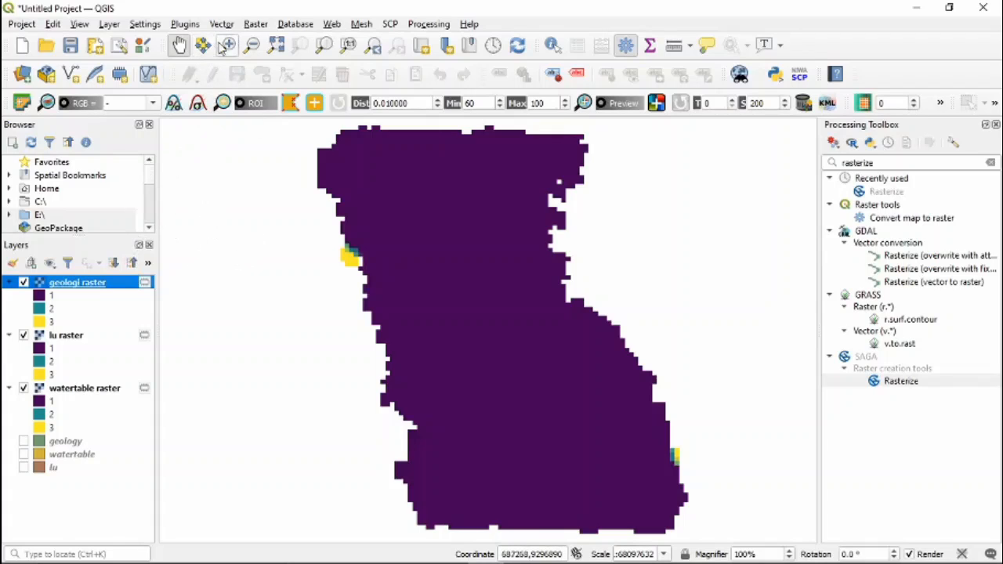
pyautogui.click(256, 24)
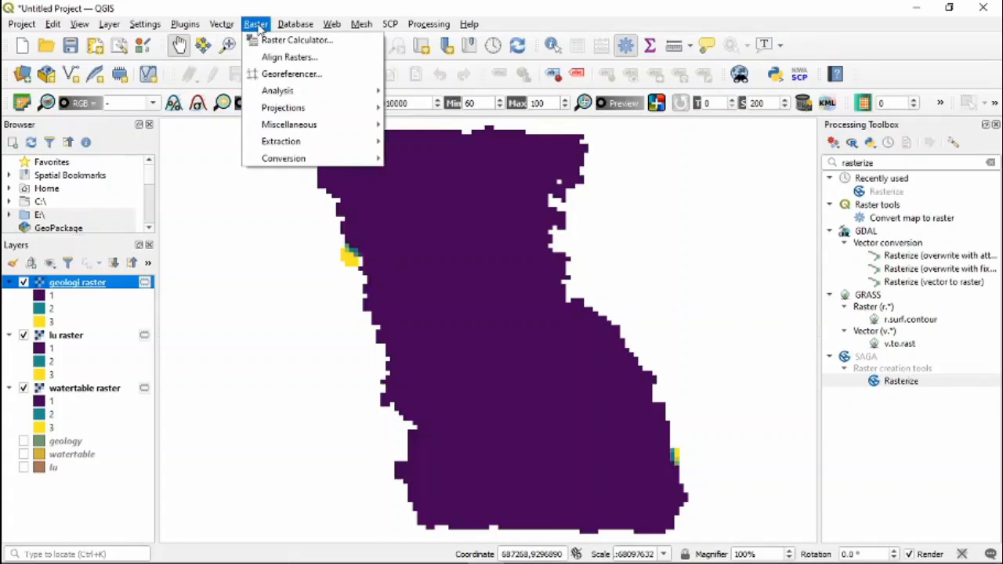
pyautogui.click(346, 40)
pyautogui.moveTo(326, 31); pyautogui.dragTo(352, 43)
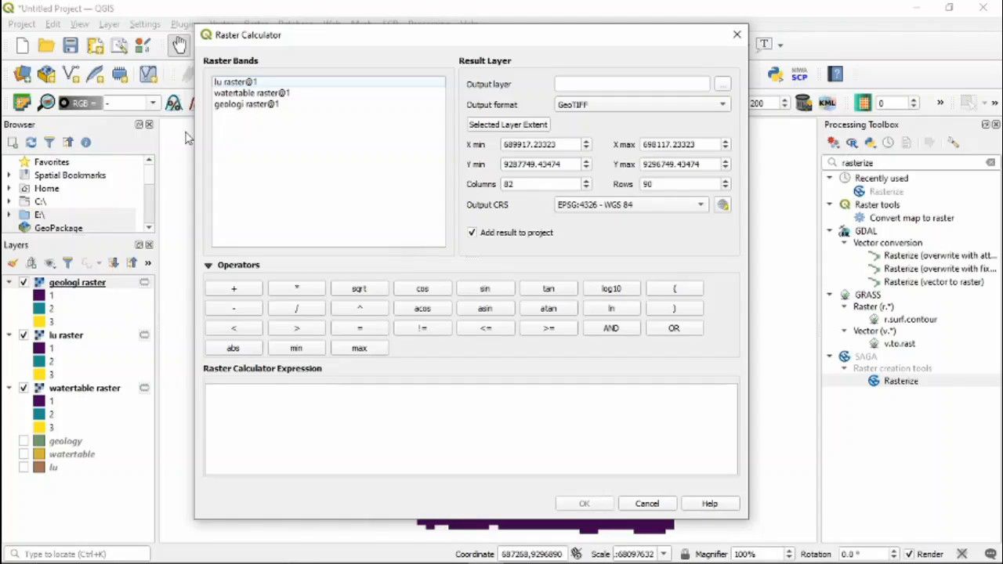
# - Begin the raster calculator expression with the geologi raster@1 band multiplied by 0.6
pyautogui.click(265, 104)
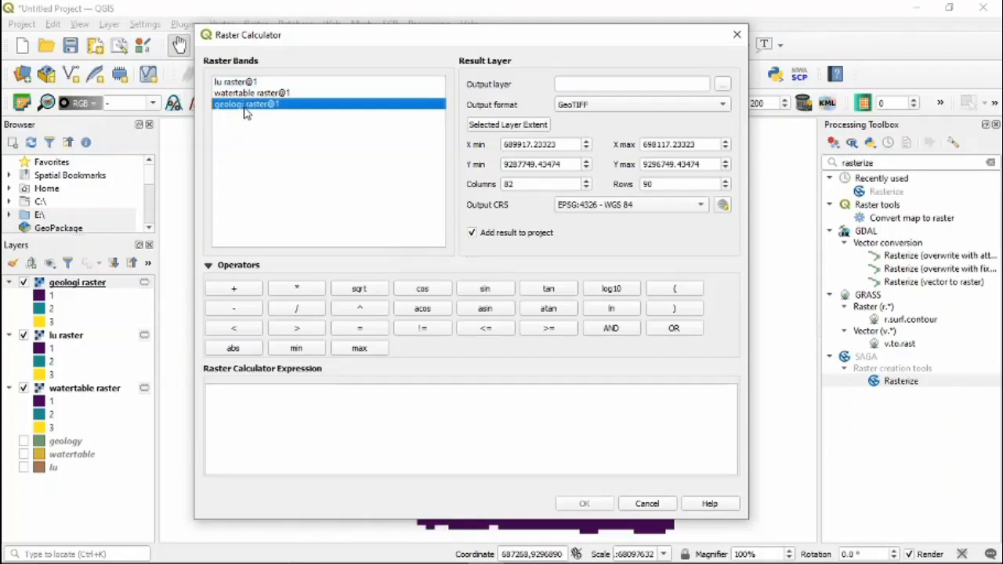
pyautogui.doubleClick(255, 104)
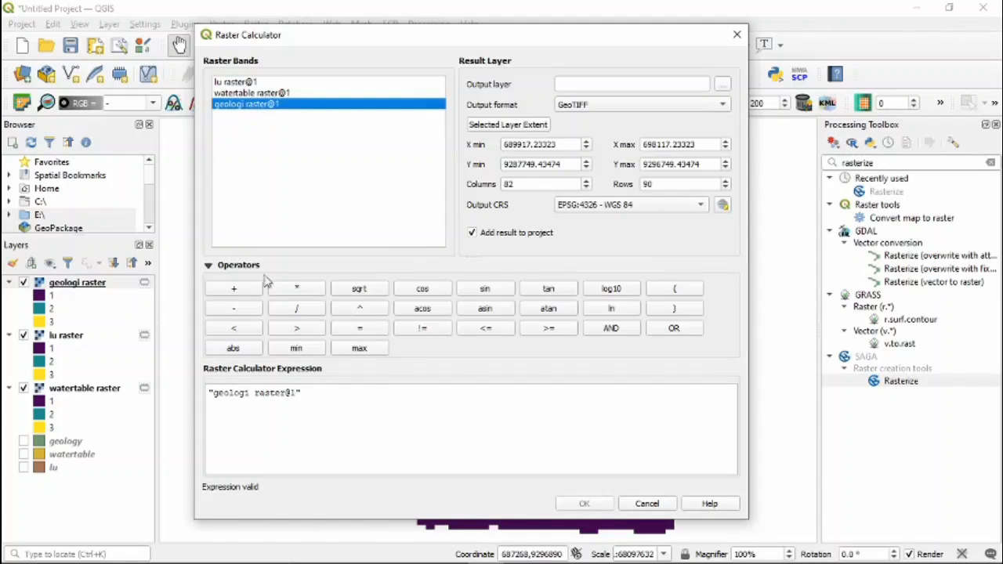
pyautogui.click(300, 292)
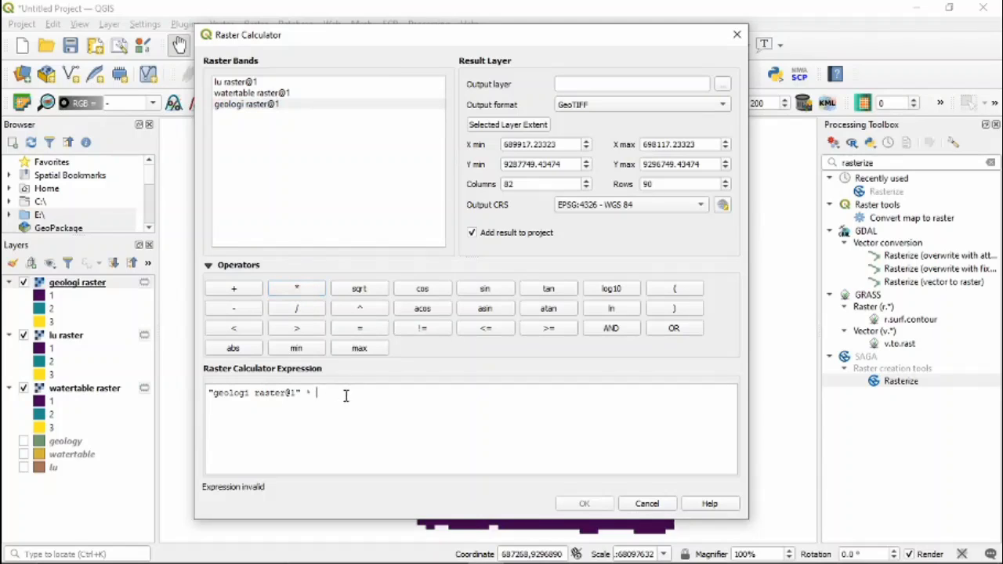
pyautogui.write('0.6')
# - Add the lu raster@1 band multiplied by 0.2 to the raster calculator expression
pyautogui.click(249, 292)
pyautogui.doubleClick(240, 83)
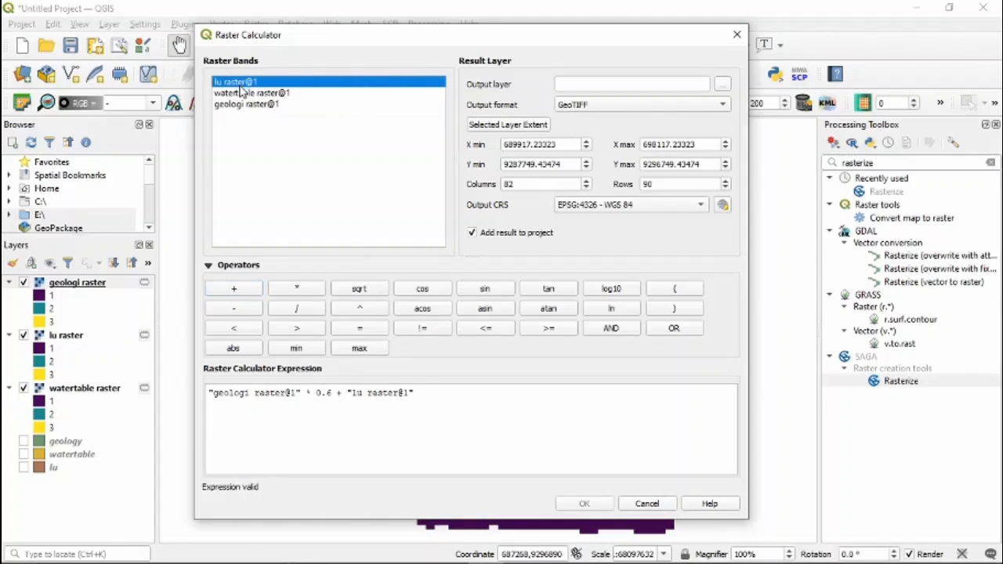
pyautogui.click(298, 291)
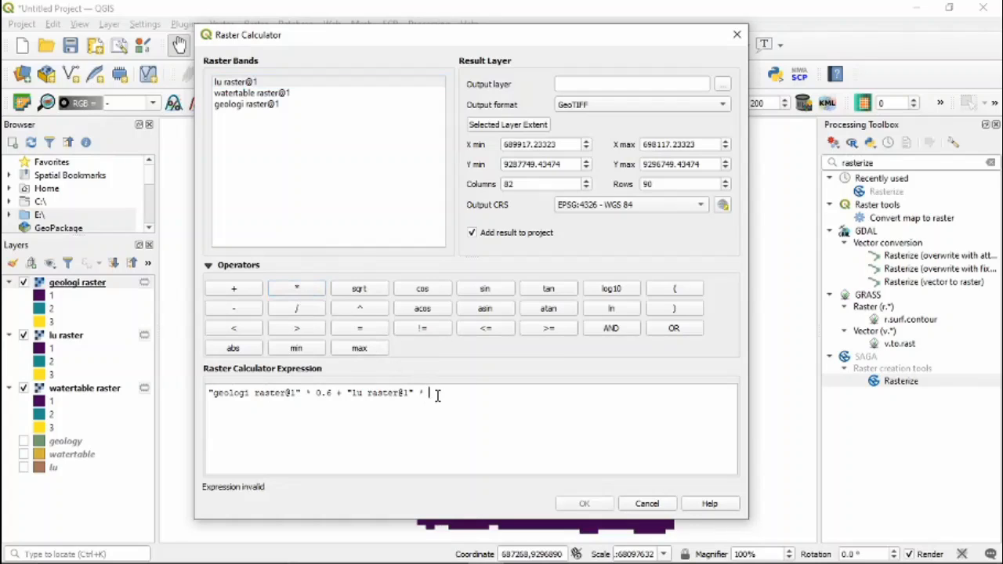
pyautogui.write('0.2')
# - Add the watertable raster@1 band multiplied by 0.2 to complete the weighted overlay expression
pyautogui.click(248, 292)
pyautogui.doubleClick(267, 94)
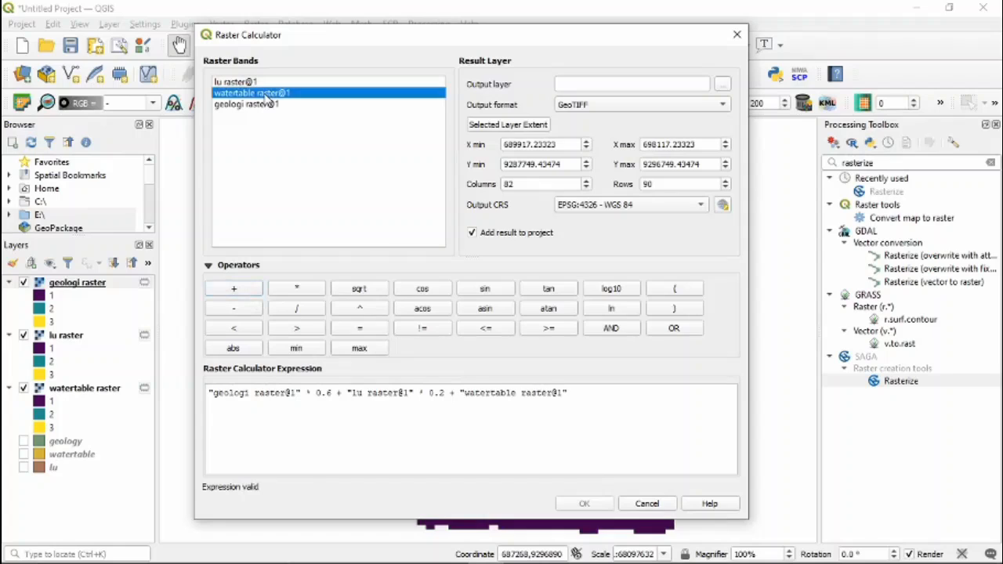
pyautogui.click(302, 292)
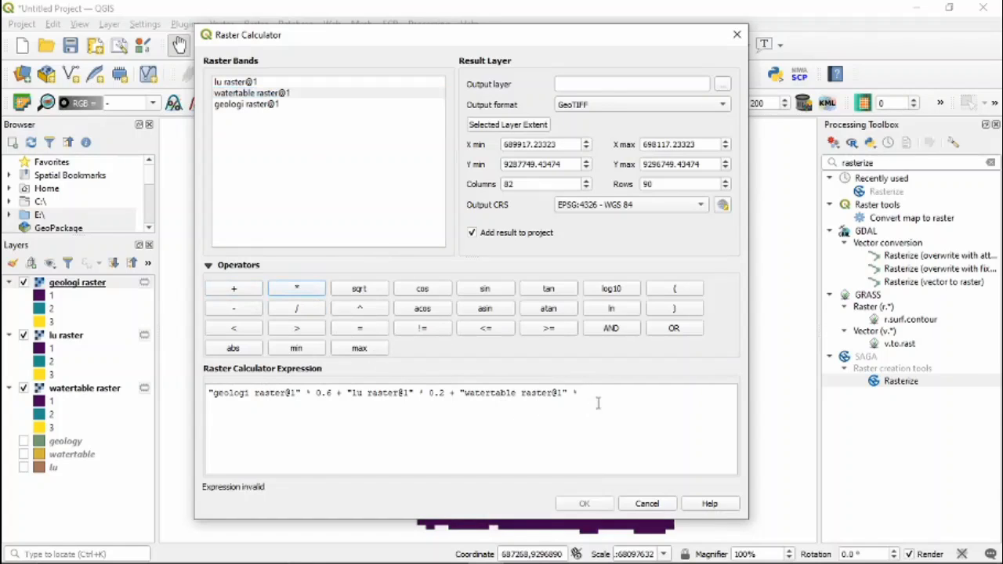
pyautogui.write('0.2')
pyautogui.moveTo(600, 393); pyautogui.dragTo(201, 368)
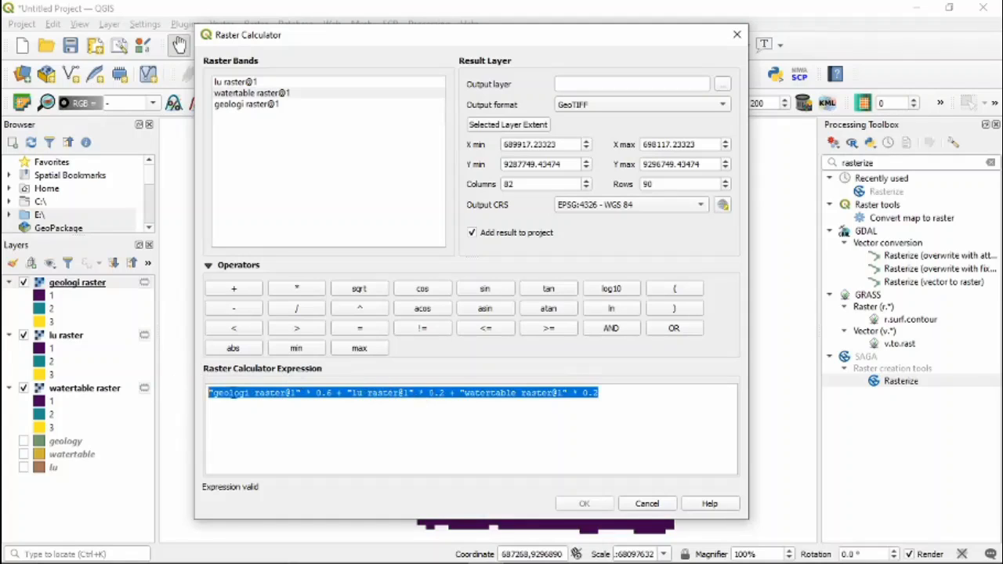
pyautogui.click(286, 412)
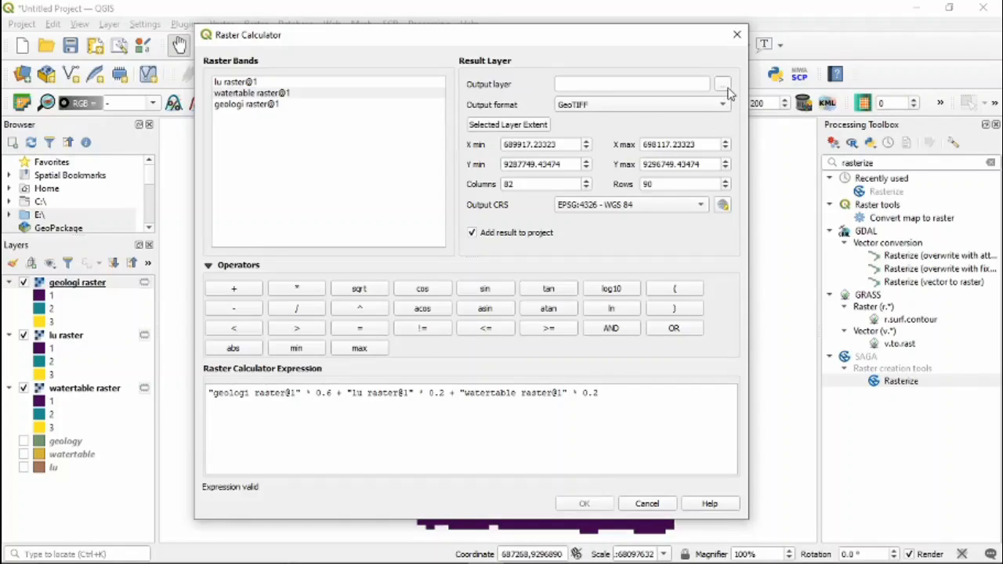
# - Set the calculator's output layer to a file named weighted in the Downloads\Compressed folder
pyautogui.click(615, 84)
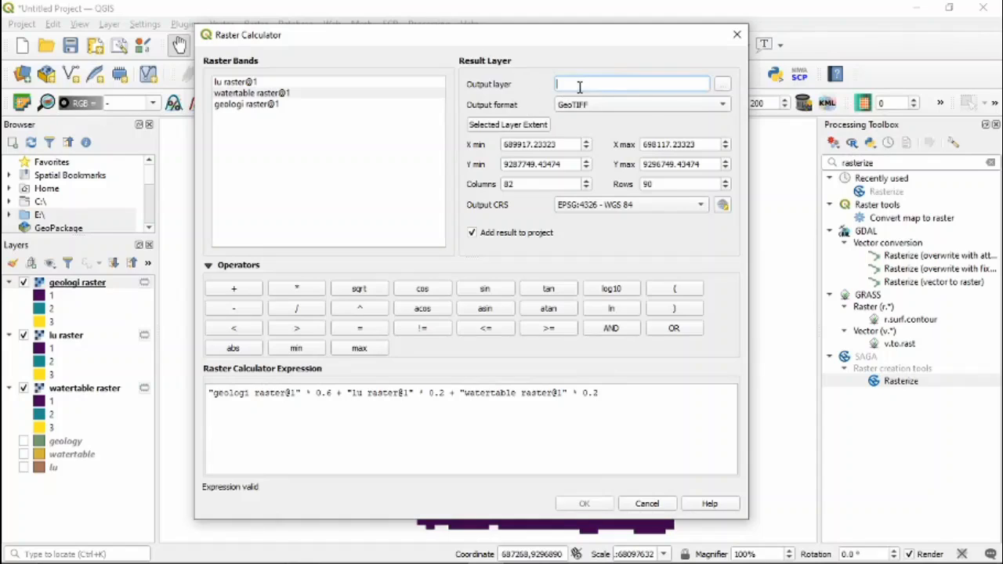
pyautogui.click(724, 86)
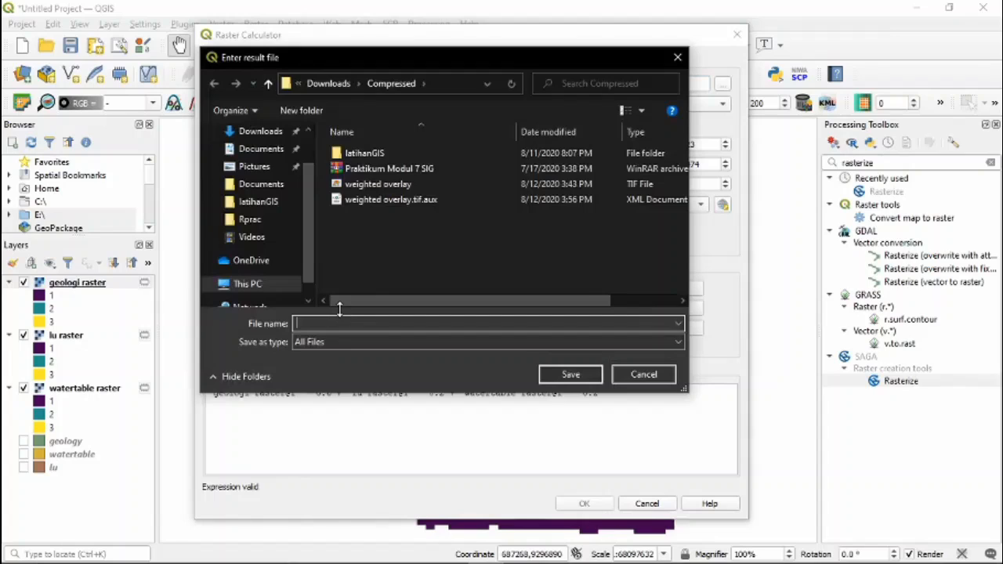
pyautogui.write('wi')
pyautogui.press('BackSpace')
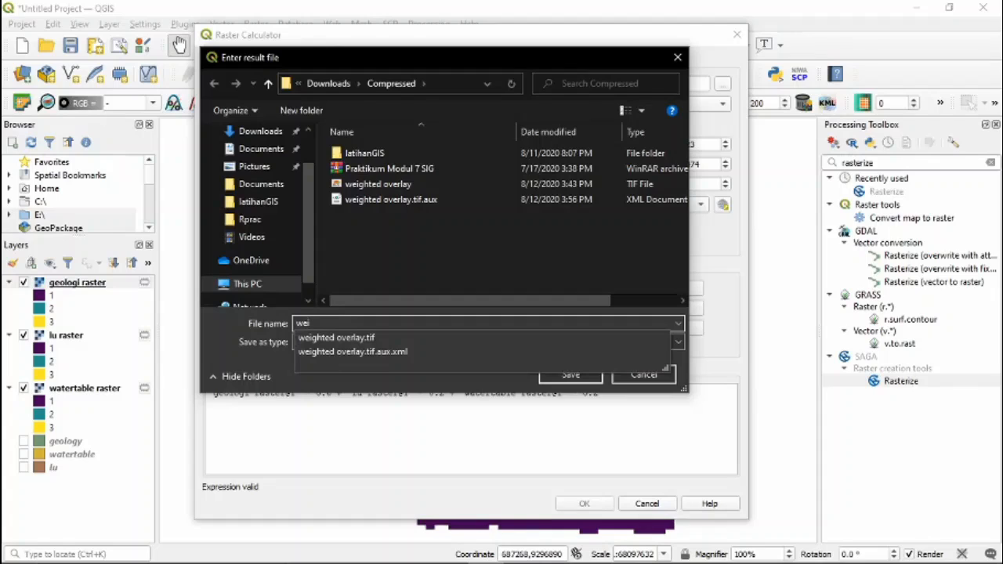
pyautogui.click(483, 257)
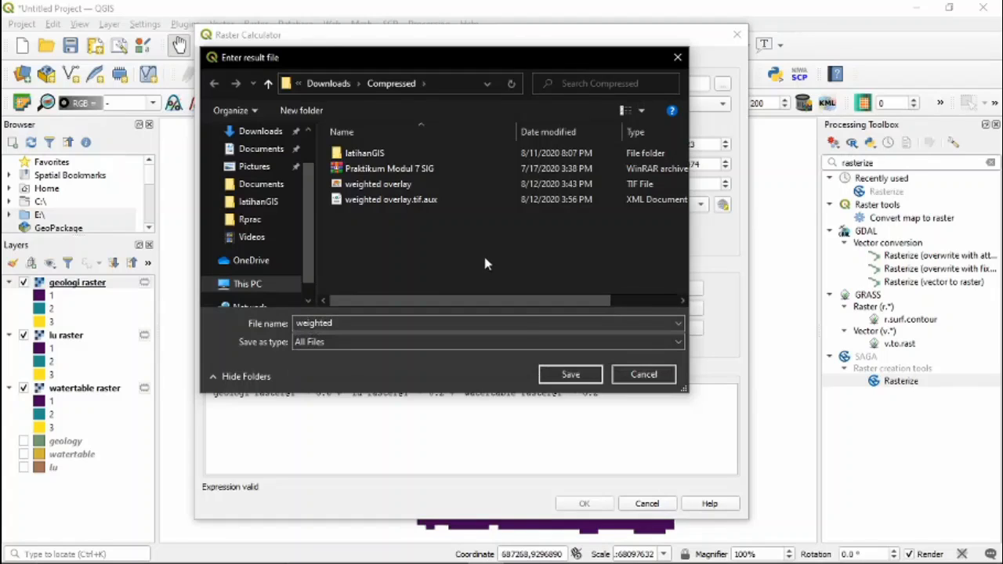
pyautogui.click(569, 377)
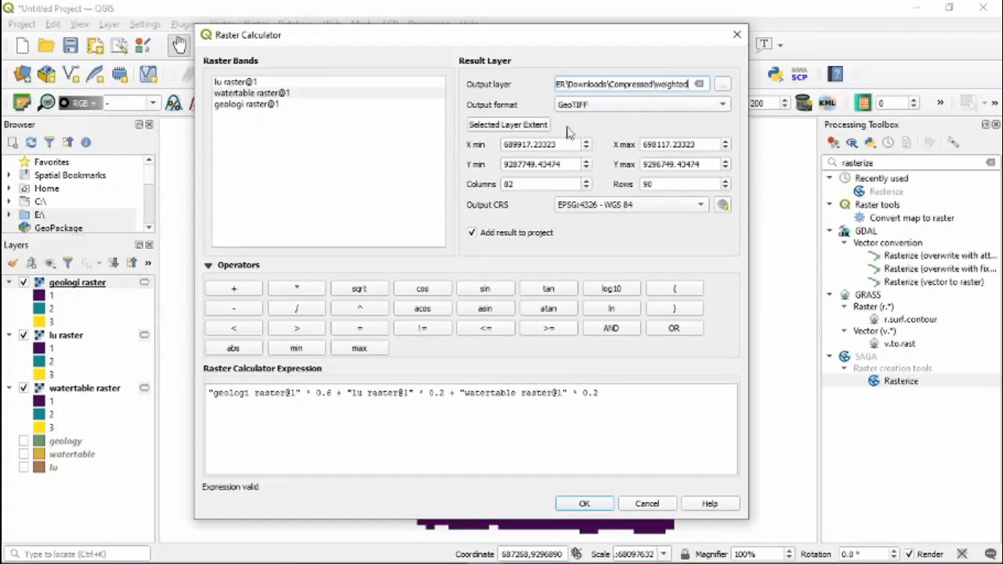
# - Choose EPSG:4326 - WGS 84 as the output CRS and run the raster calculation
pyautogui.click(643, 213)
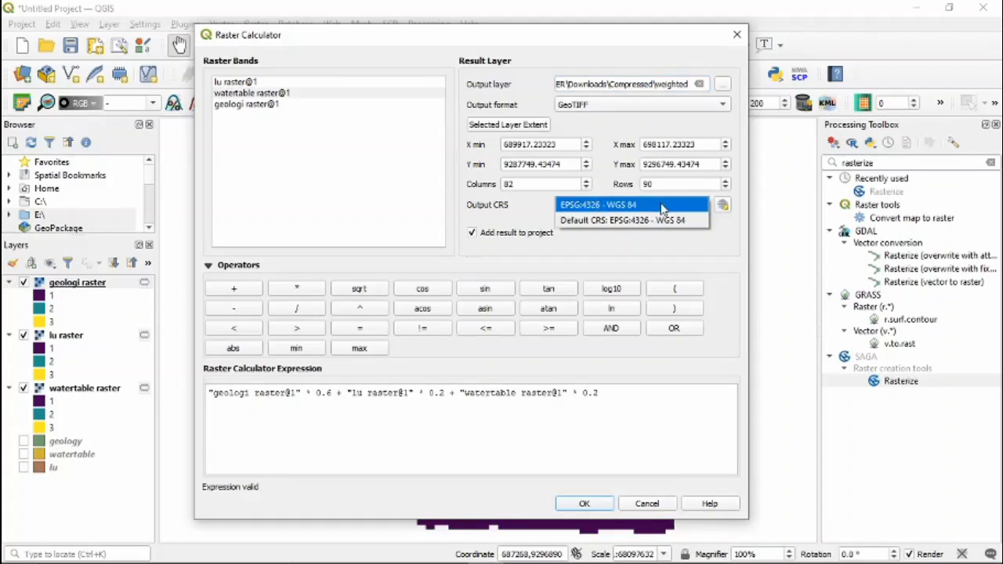
pyautogui.click(662, 206)
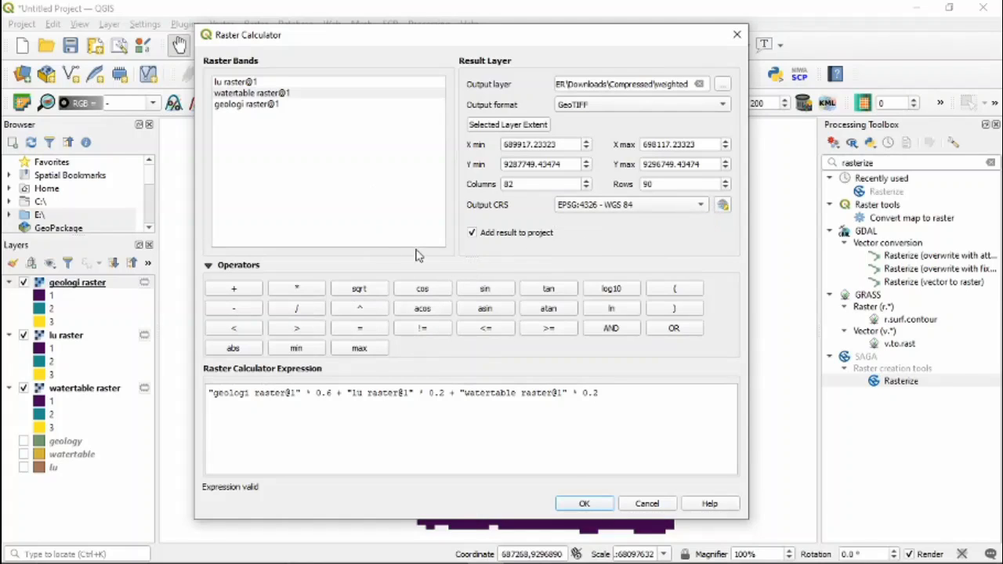
pyautogui.click(584, 505)
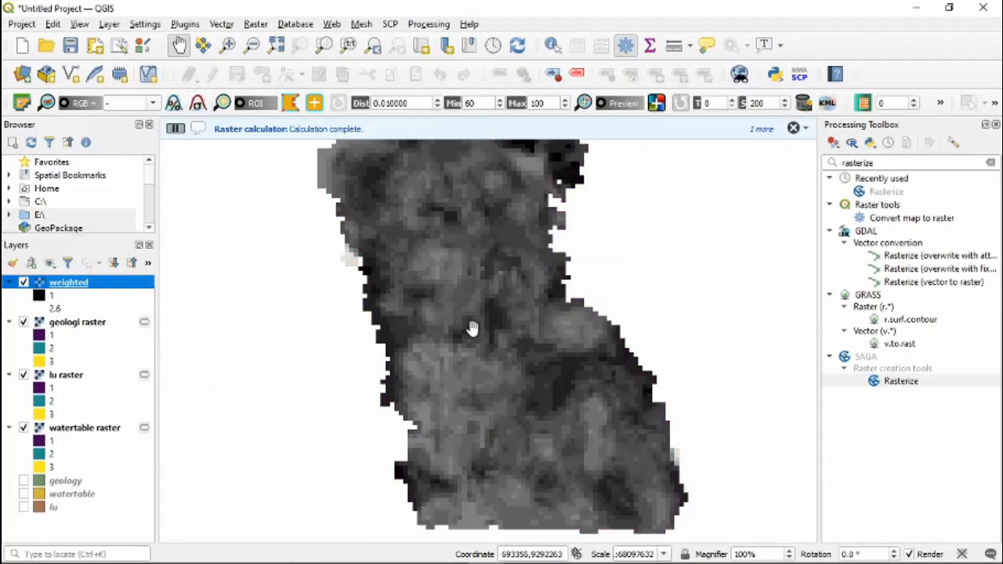
pyautogui.moveTo(481, 383); pyautogui.dragTo(456, 381)
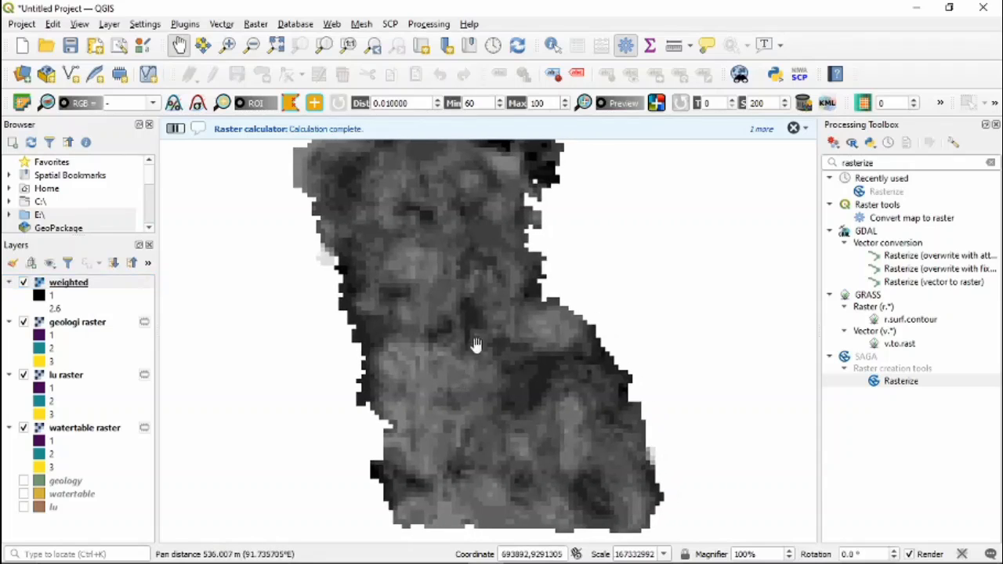
pyautogui.scroll(-1, 469, 298)
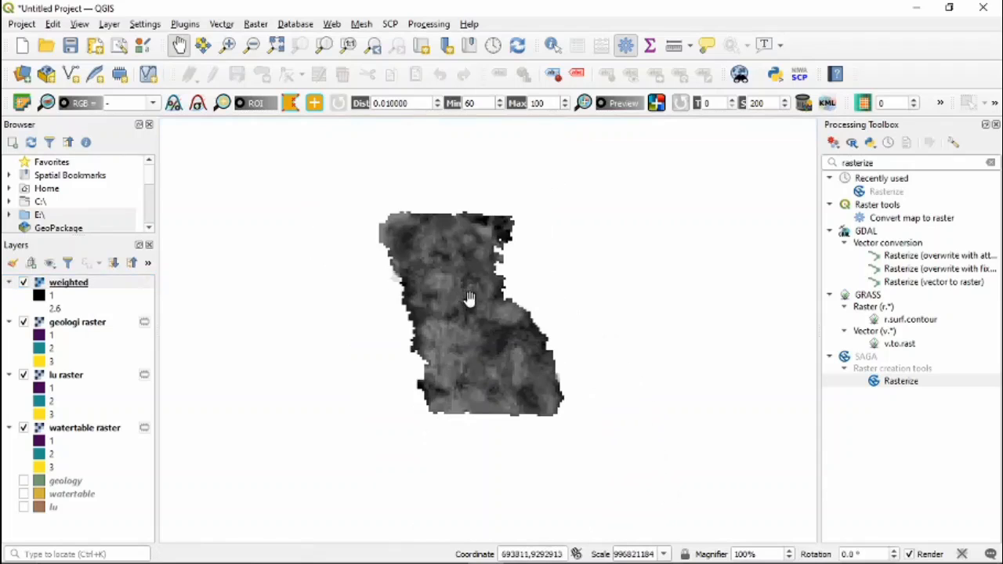
pyautogui.moveTo(485, 326); pyautogui.dragTo(510, 347)
pyautogui.scroll(1, 492, 333)
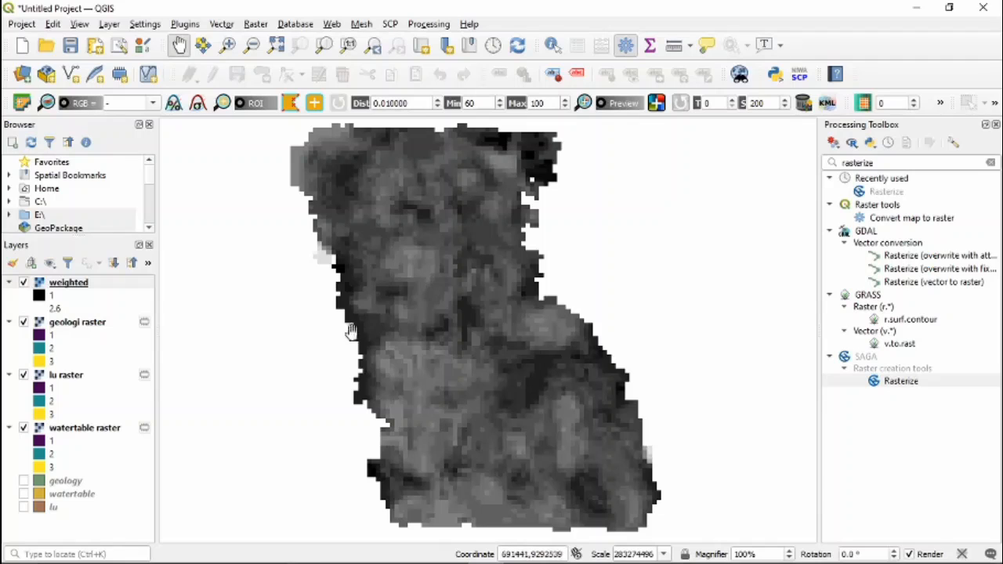
pyautogui.moveTo(466, 373); pyautogui.dragTo(461, 376)
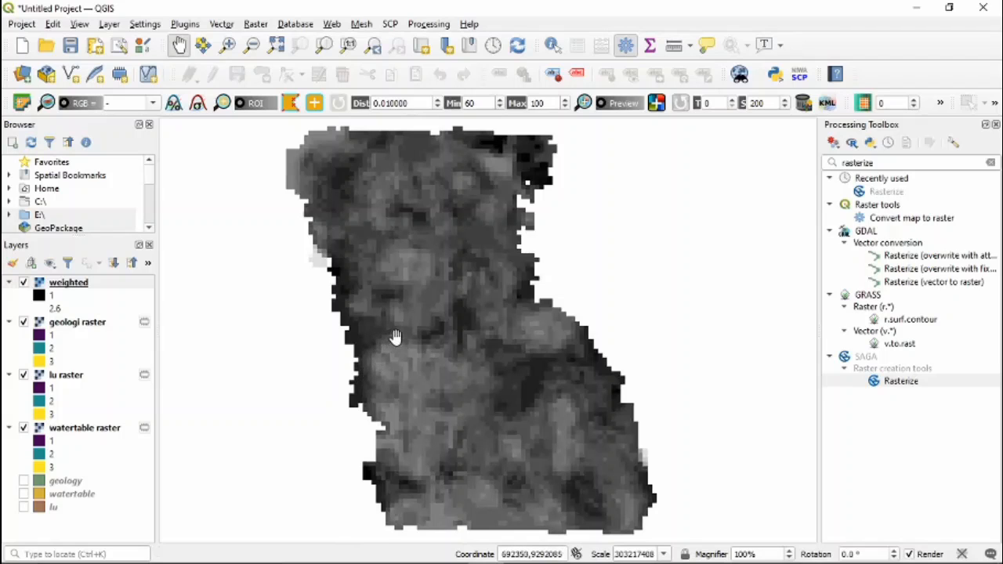
pyautogui.moveTo(402, 337); pyautogui.dragTo(464, 344)
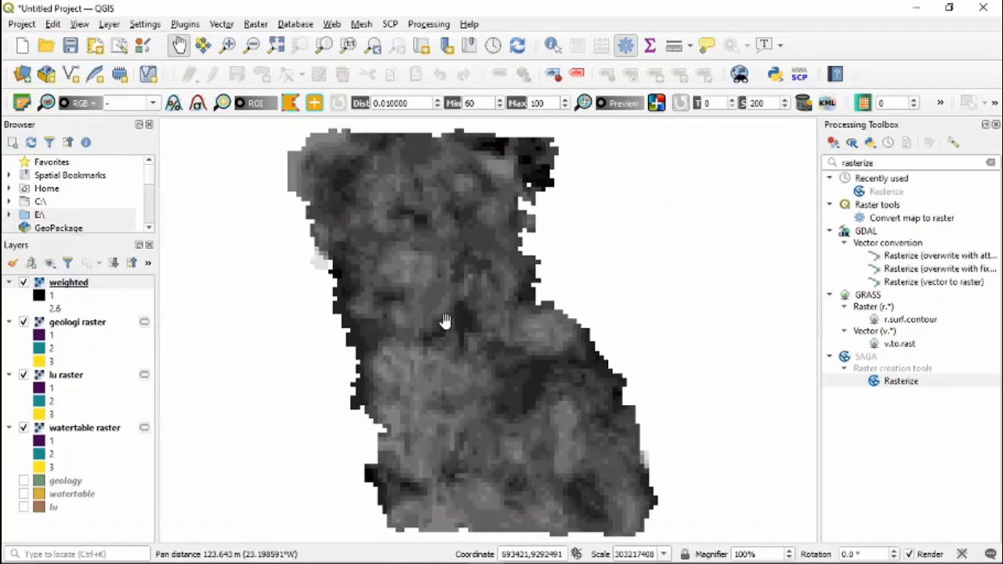